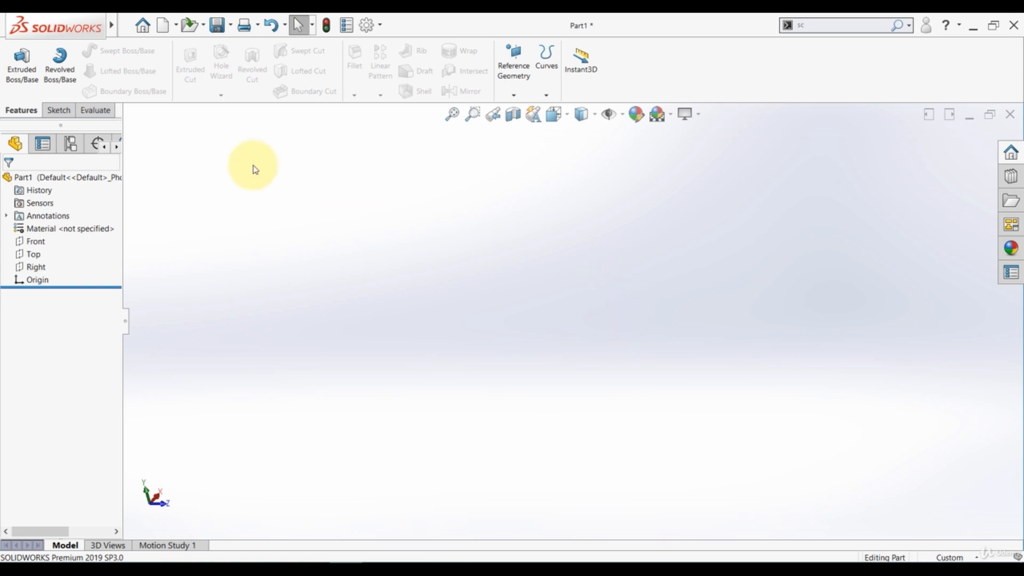
Start a new 3D sketch in the empty part.
click(60, 110)
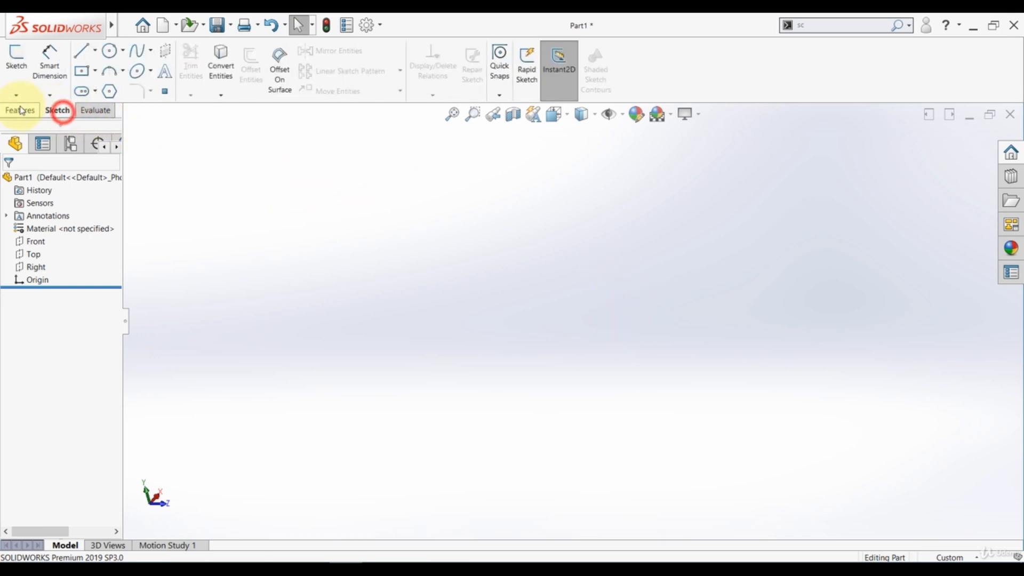
click(19, 97)
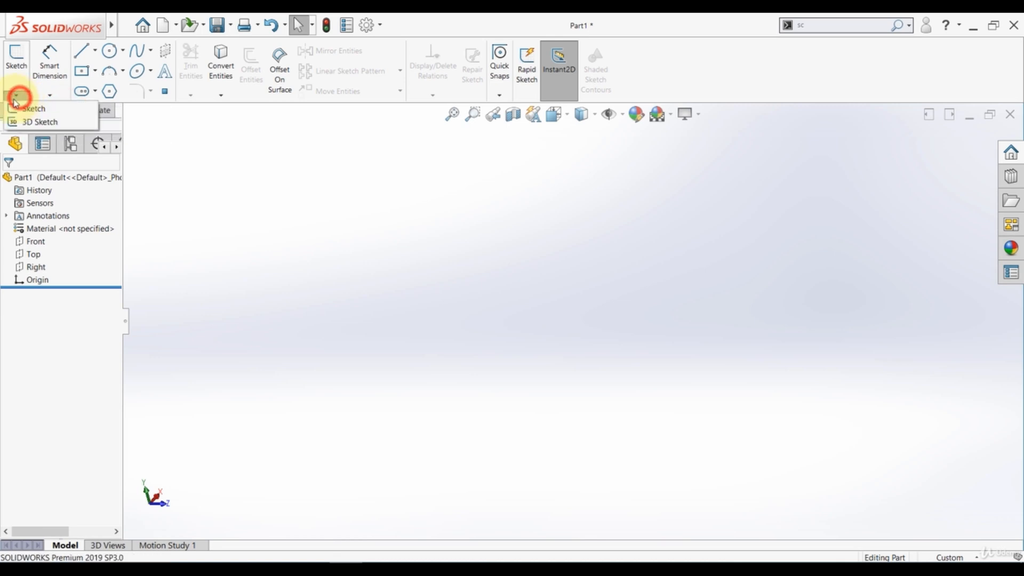
click(16, 122)
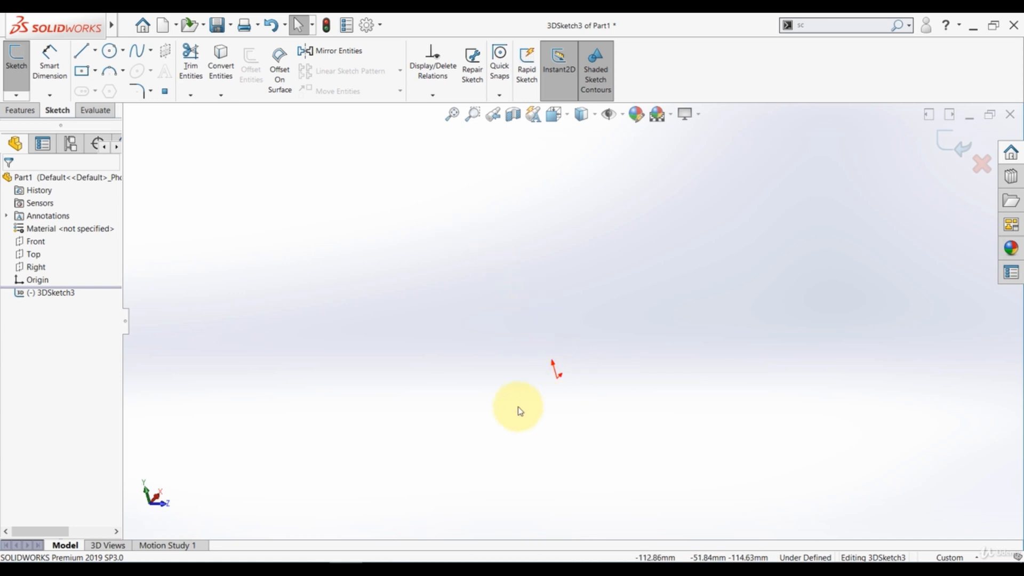
middle_drag(520, 410, 546, 334)
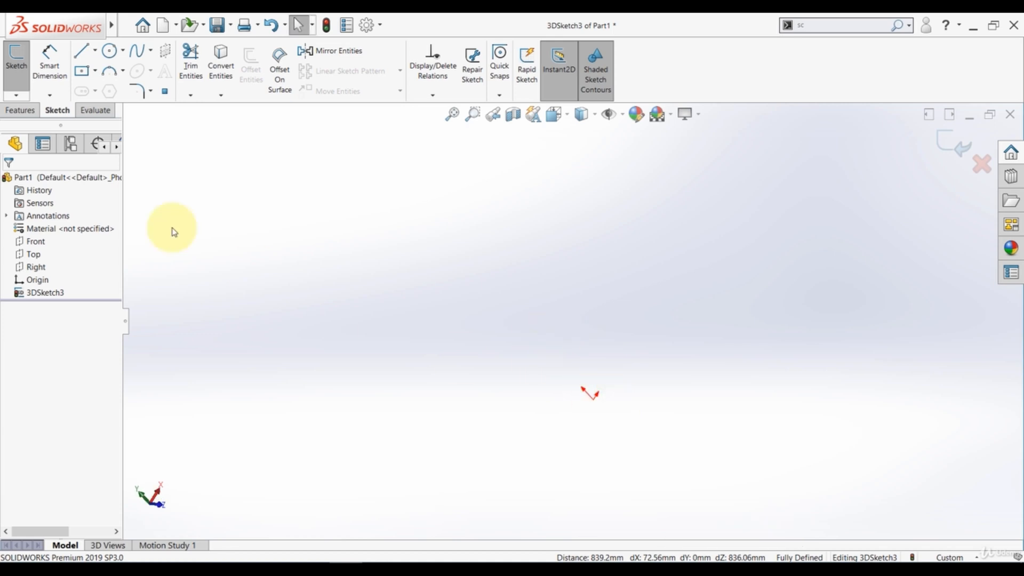
Draw the first line from the origin along the X axis, switching the sketching plane to XY.
click(82, 52)
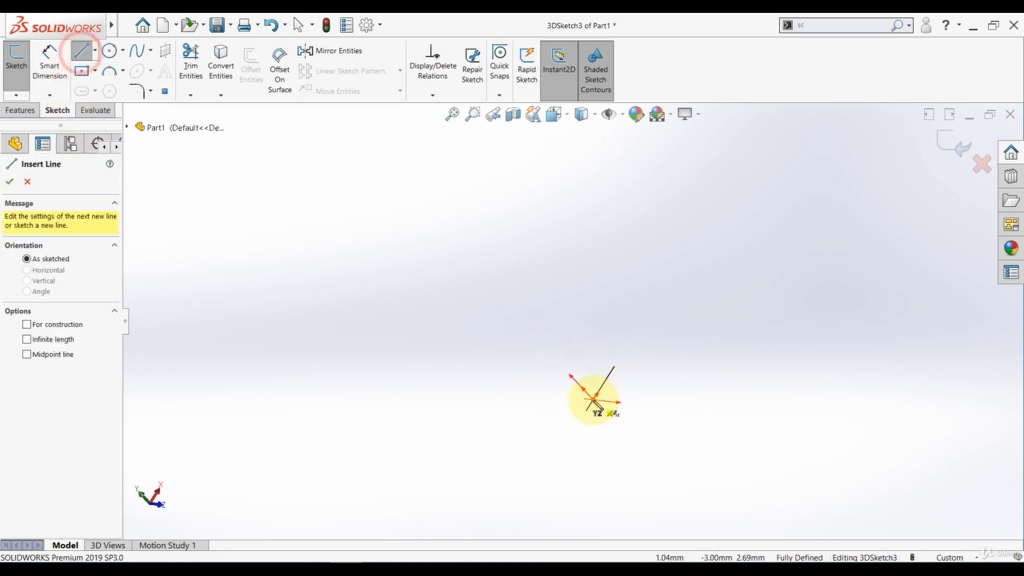
click(593, 401)
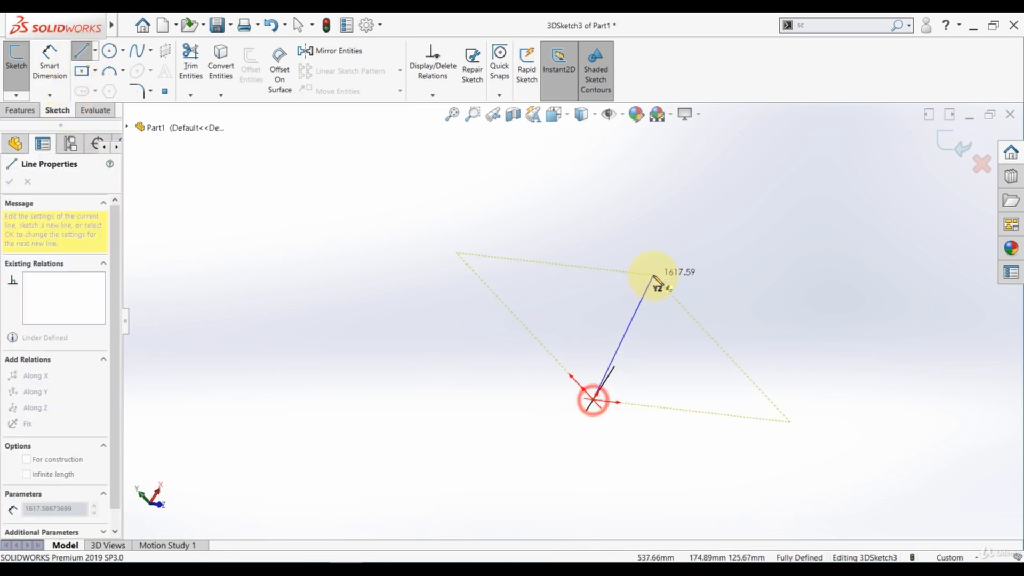
mouse_move(670, 307)
middle_down()
mouse_move(611, 279)
mouse_move(680, 290)
middle_up()
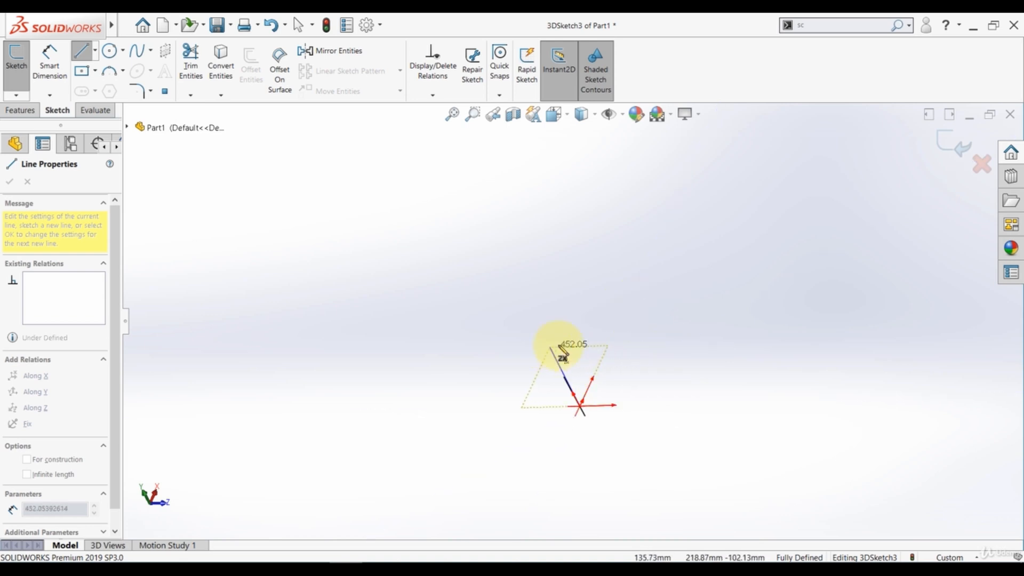
mouse_move(583, 320)
middle_down()
mouse_move(609, 350)
mouse_move(654, 337)
mouse_move(616, 333)
middle_up()
key(Tab)
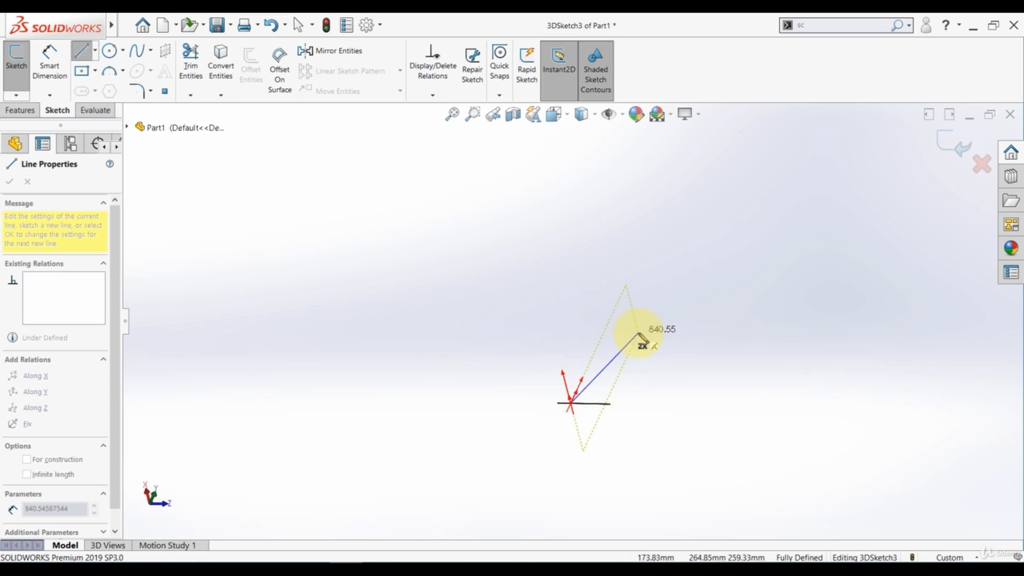
middle_drag(619, 368, 533, 354)
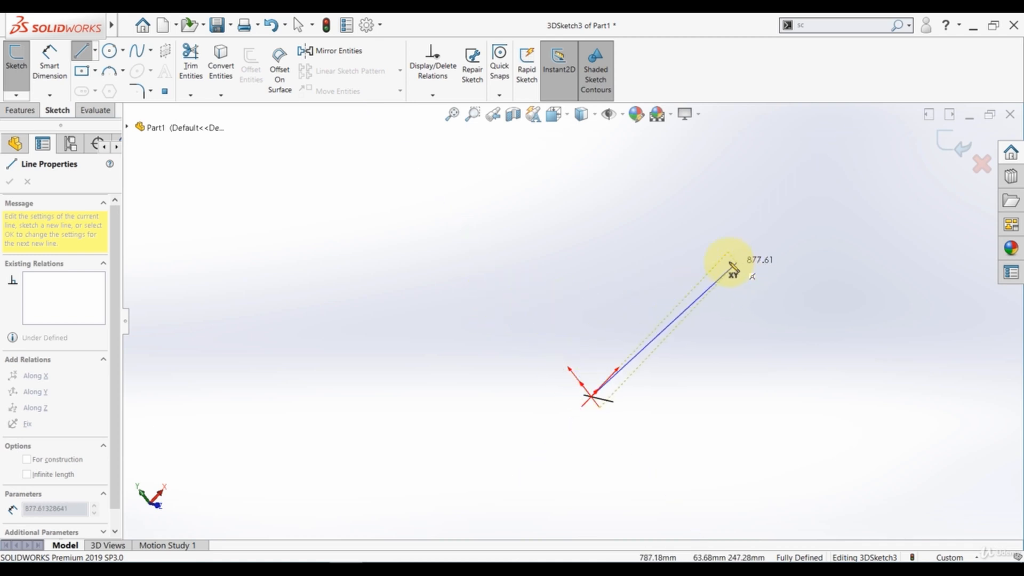
click(719, 261)
Continue the chain with a line up along the Y axis and a line about 1099 mm long along the Z axis.
scroll(605, 356, up, 2)
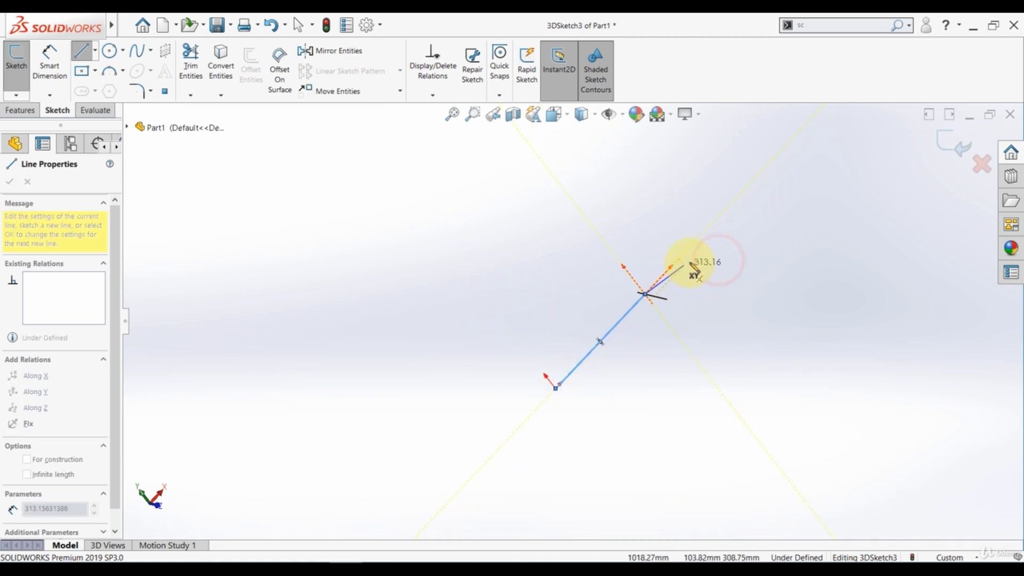
scroll(693, 268, down, 2)
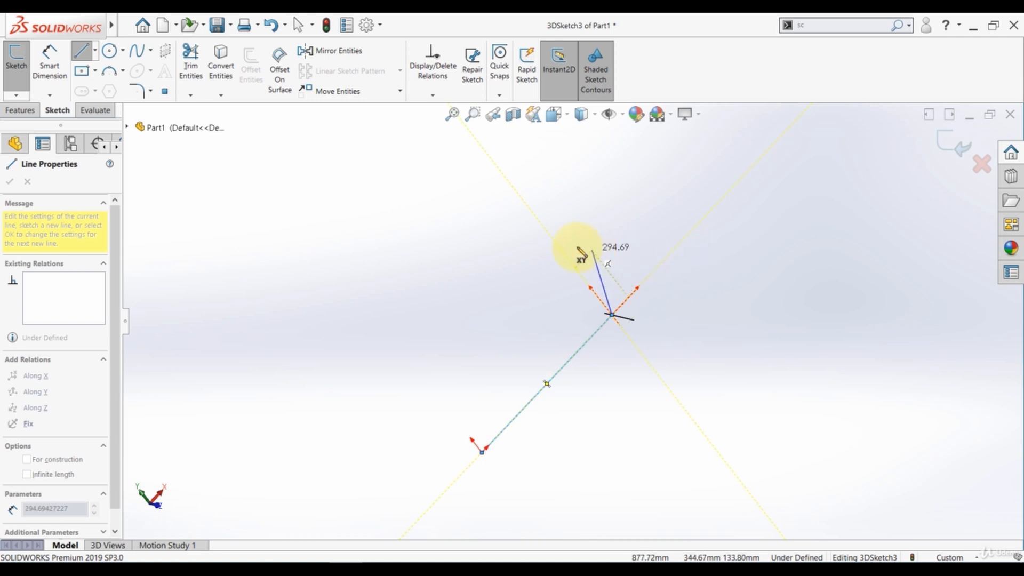
middle_drag(562, 247, 598, 232)
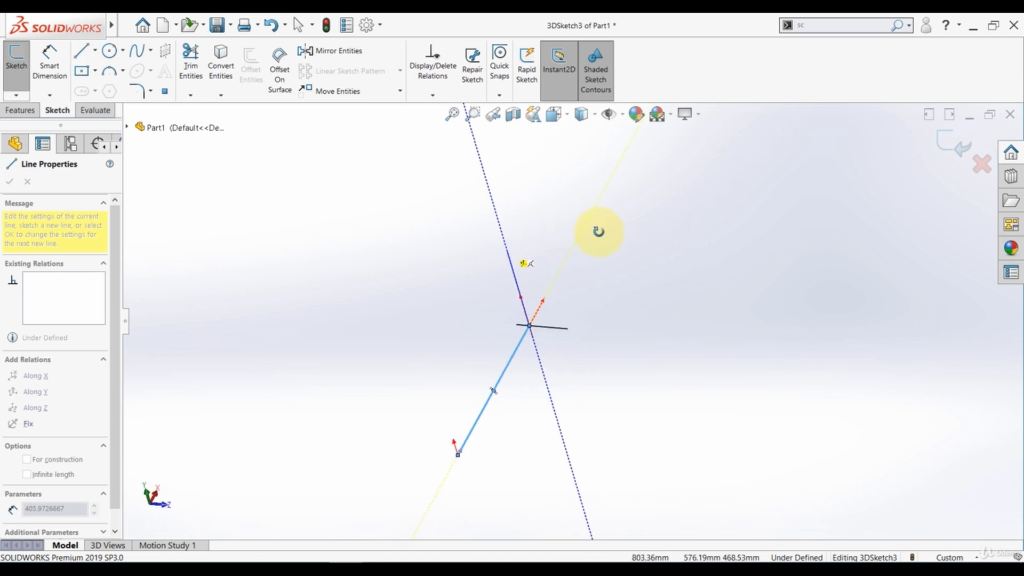
click(490, 190)
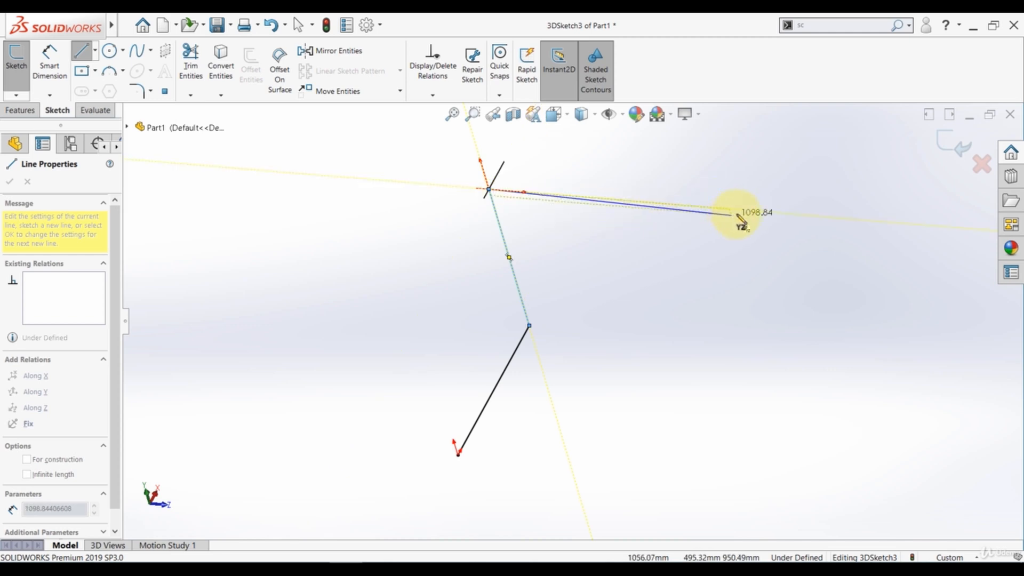
click(740, 211)
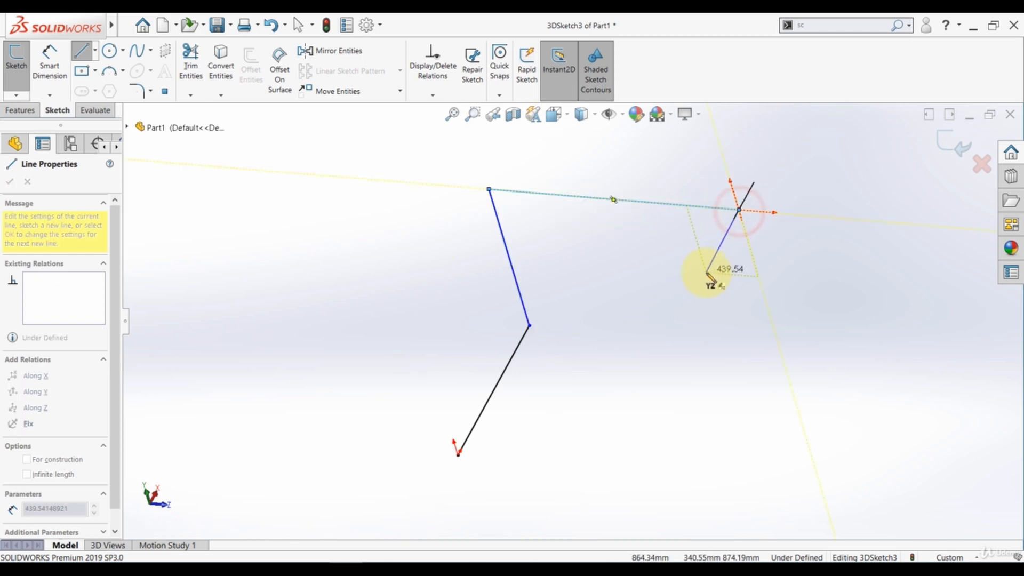
Close the chain with a line back along X, a line down along Y on the XY plane, and a final line to the origin.
mouse_move(712, 270)
middle_down()
mouse_move(643, 218)
mouse_move(681, 304)
middle_up()
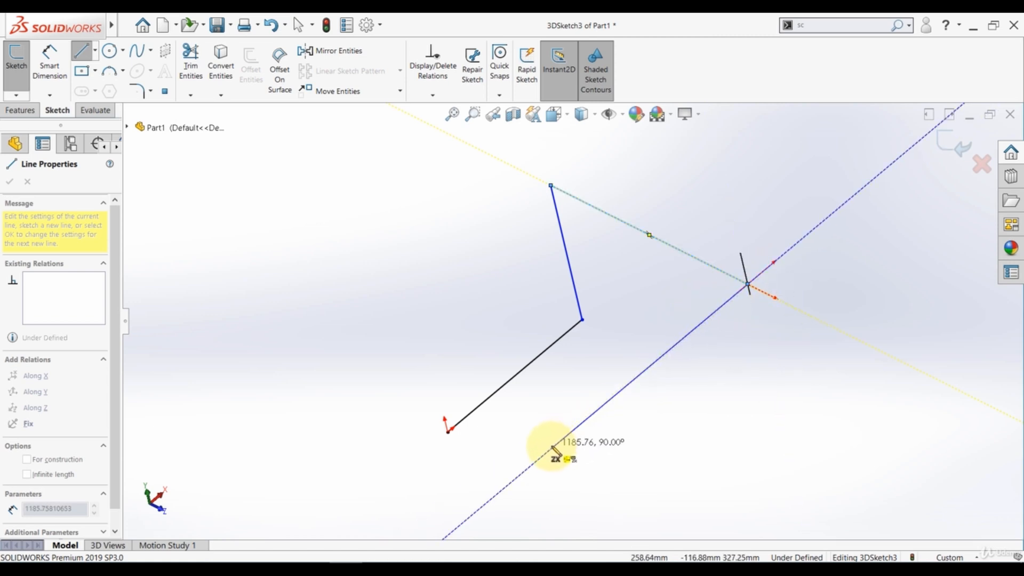
middle_drag(551, 448, 577, 333)
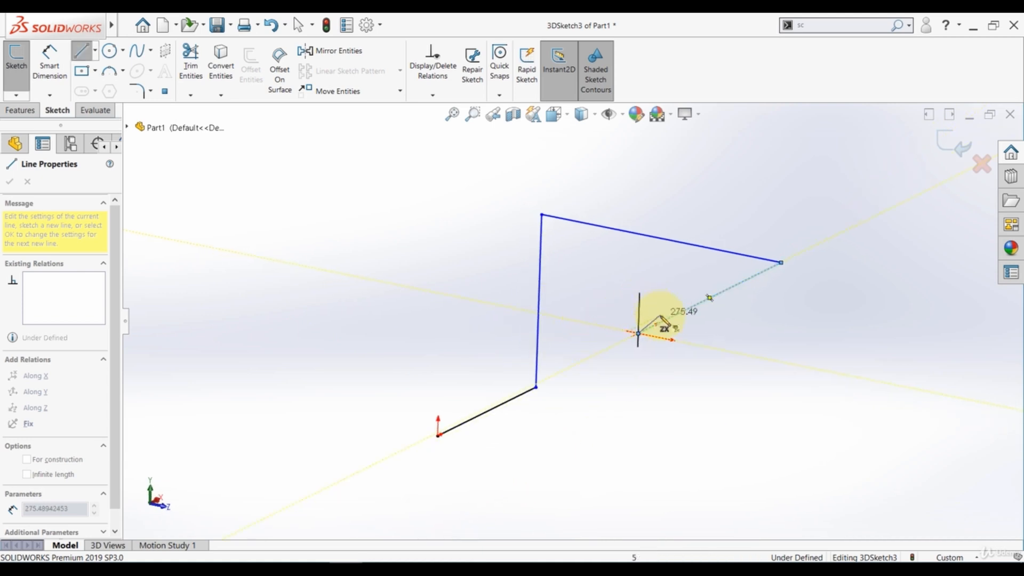
key(Tab)
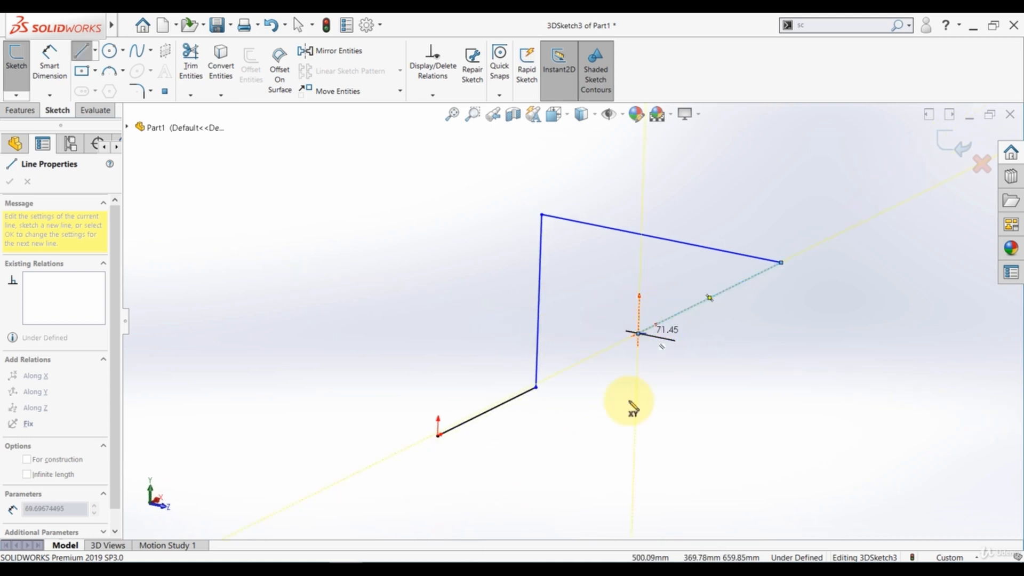
click(632, 485)
mouse_move(631, 482)
middle_down()
mouse_move(606, 425)
mouse_move(637, 389)
mouse_move(603, 399)
mouse_move(613, 423)
mouse_move(419, 327)
mouse_move(412, 375)
mouse_move(563, 421)
mouse_move(565, 360)
mouse_move(558, 378)
middle_up()
click(500, 387)
key(Escape)
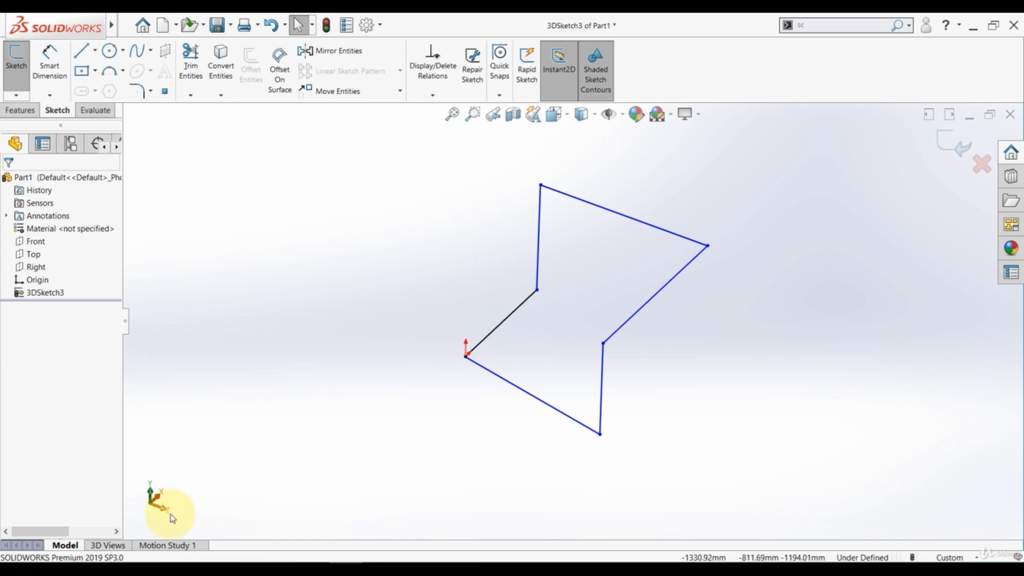
Add an Along Z relation to the closing line that ends at the origin.
click(507, 385)
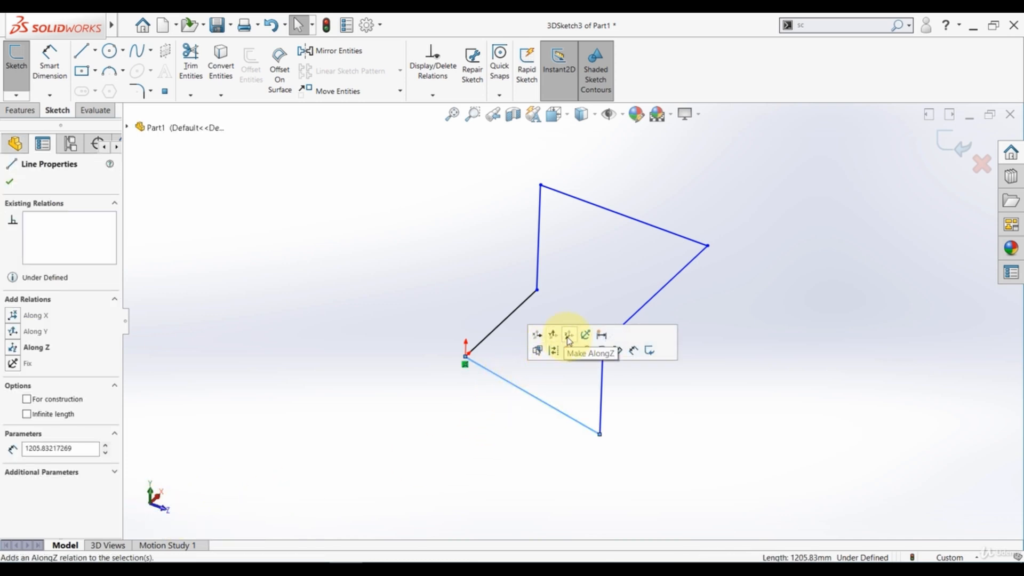
click(567, 336)
click(487, 415)
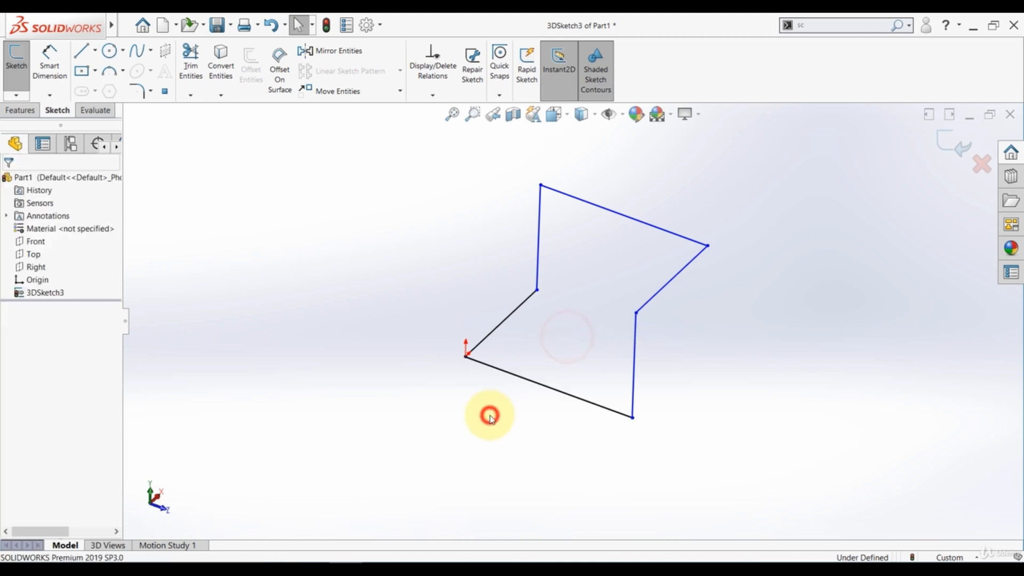
Make the two lines that meet at the origin equal in length.
mouse_move(487, 415)
middle_down()
mouse_move(506, 359)
mouse_move(504, 408)
mouse_move(506, 395)
middle_up()
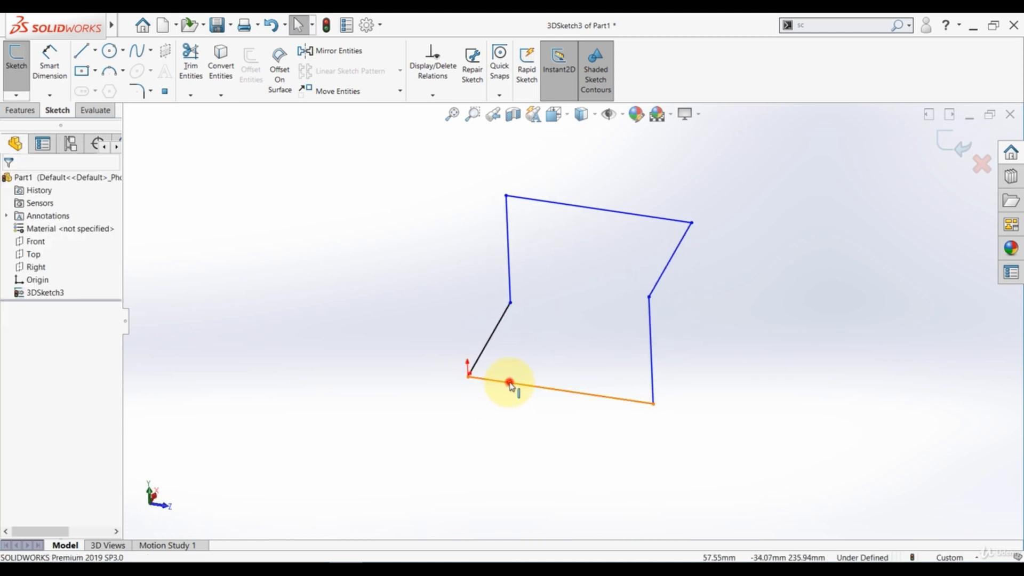
click(510, 384)
ctrl+click(489, 339)
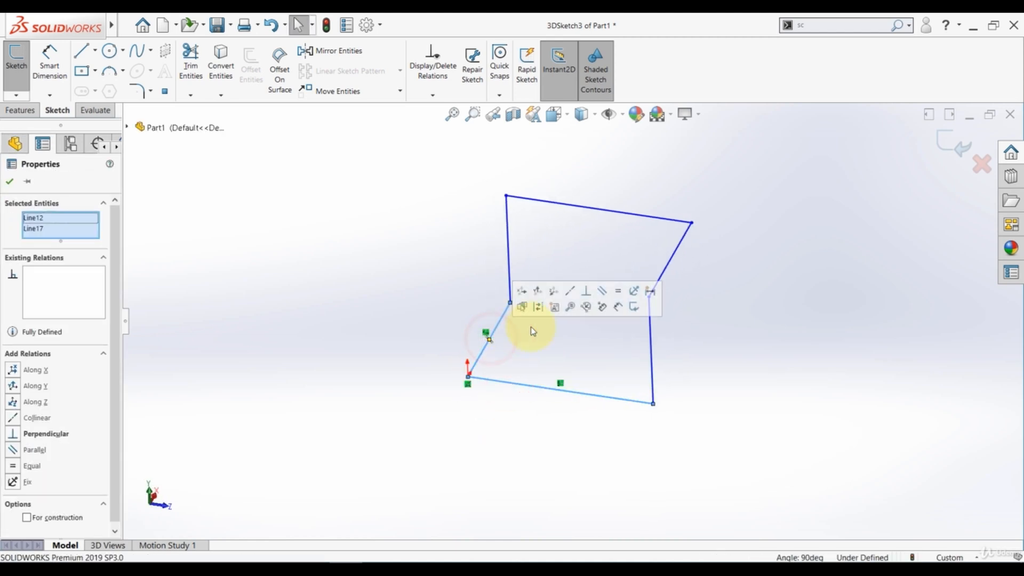
click(618, 291)
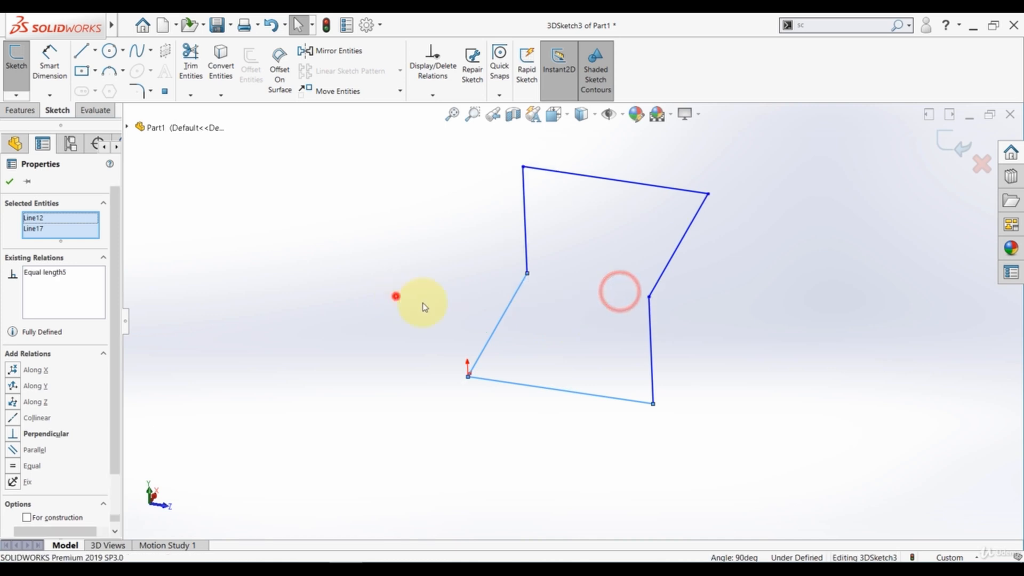
click(396, 296)
Apply an Equal relation to the first X line and the four following lines of the loop.
mouse_move(531, 338)
middle_down()
mouse_move(566, 311)
mouse_move(479, 338)
middle_up()
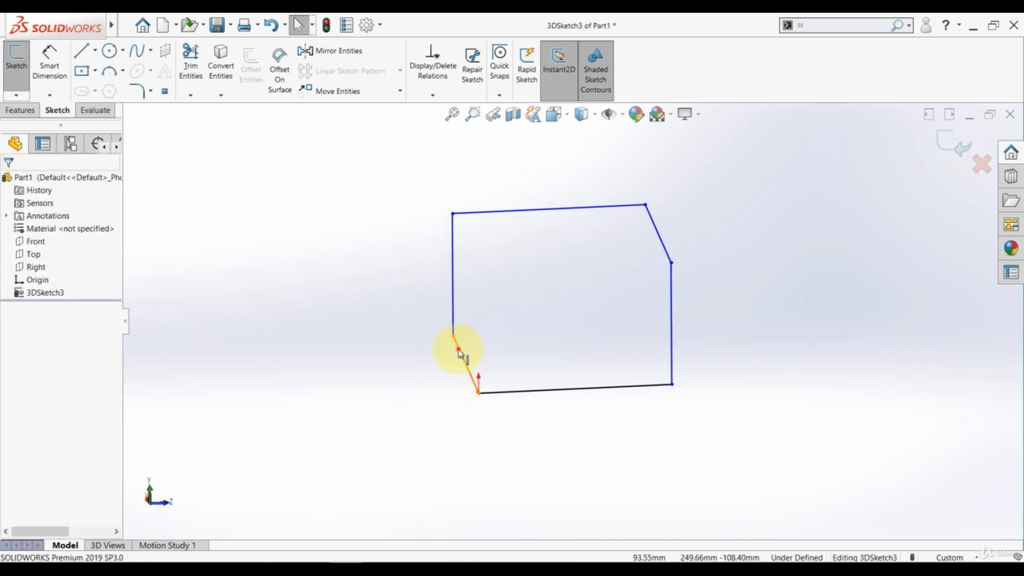
click(458, 351)
ctrl+click(454, 294)
ctrl+click(487, 216)
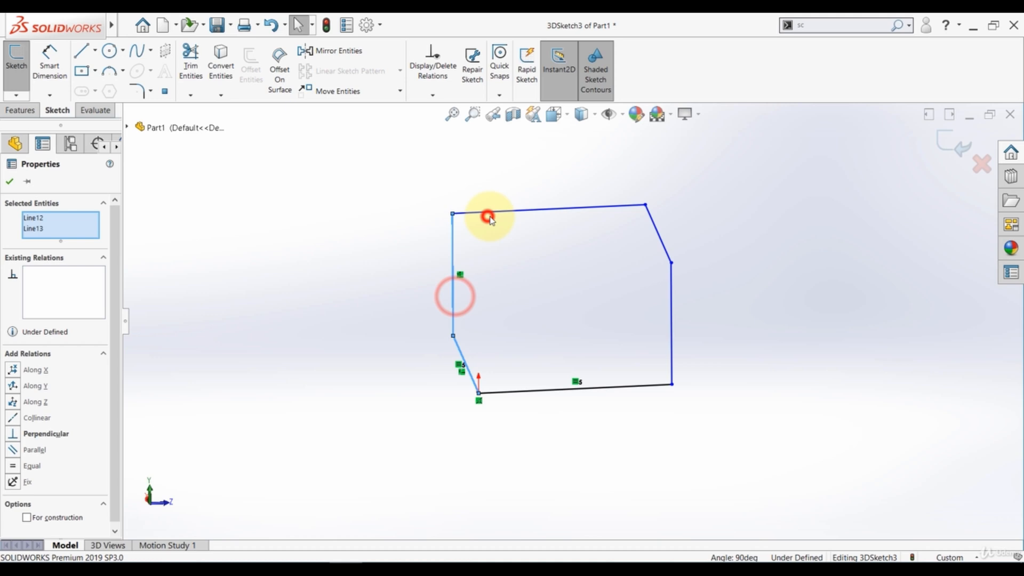
ctrl+click(550, 211)
ctrl+click(659, 229)
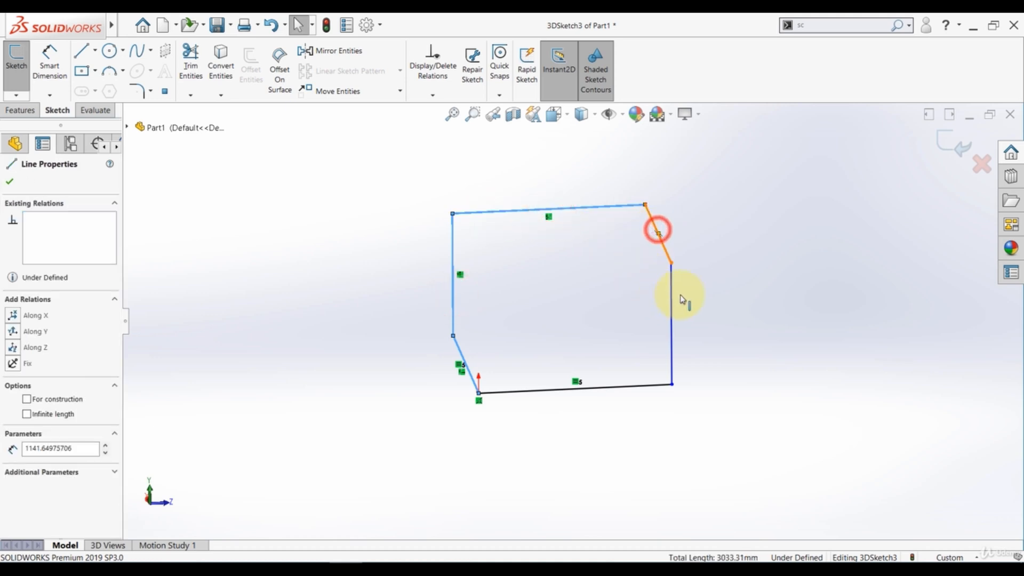
ctrl+click(674, 294)
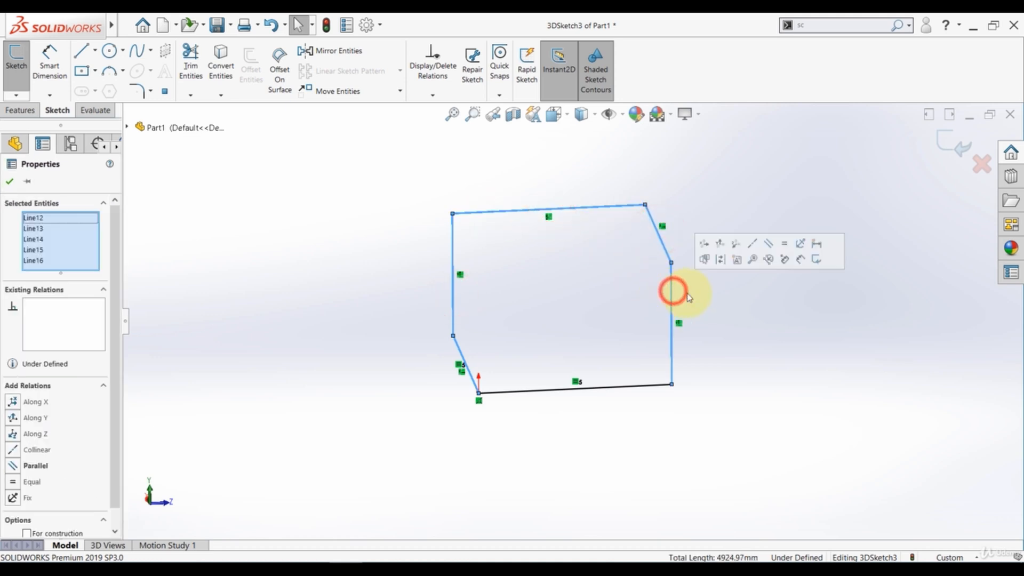
click(789, 243)
click(766, 185)
Draw a line about 1126 mm long from the origin up along the Y axis.
mouse_move(549, 396)
middle_down()
mouse_move(528, 409)
mouse_move(505, 467)
mouse_move(510, 458)
middle_up()
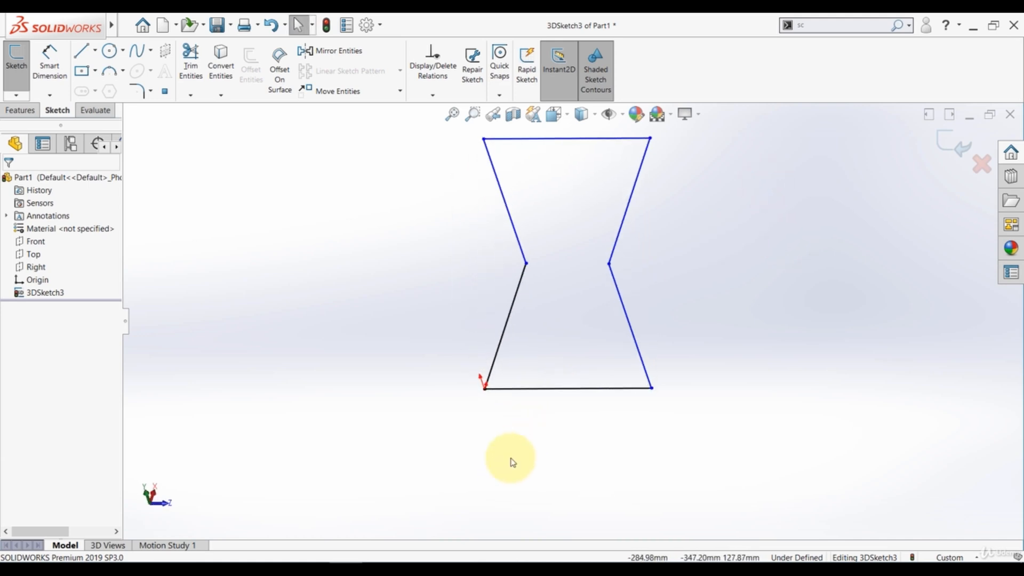
click(79, 52)
click(484, 389)
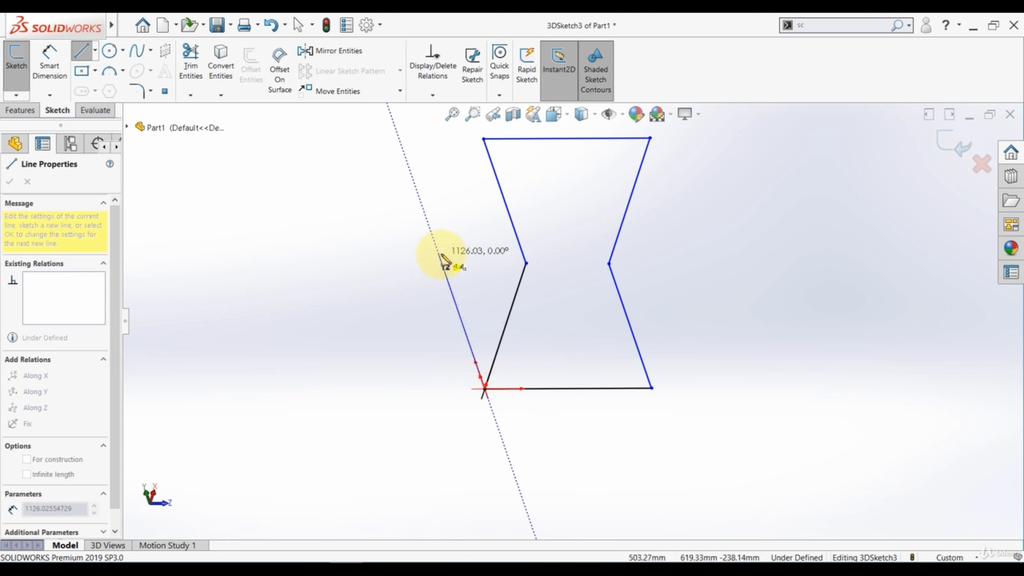
click(441, 255)
key(Escape)
Connect the nearest upper corner of the loop to the free end of the new vertical line with a line.
mouse_move(423, 283)
middle_down()
mouse_move(464, 313)
mouse_move(395, 251)
middle_up()
click(84, 57)
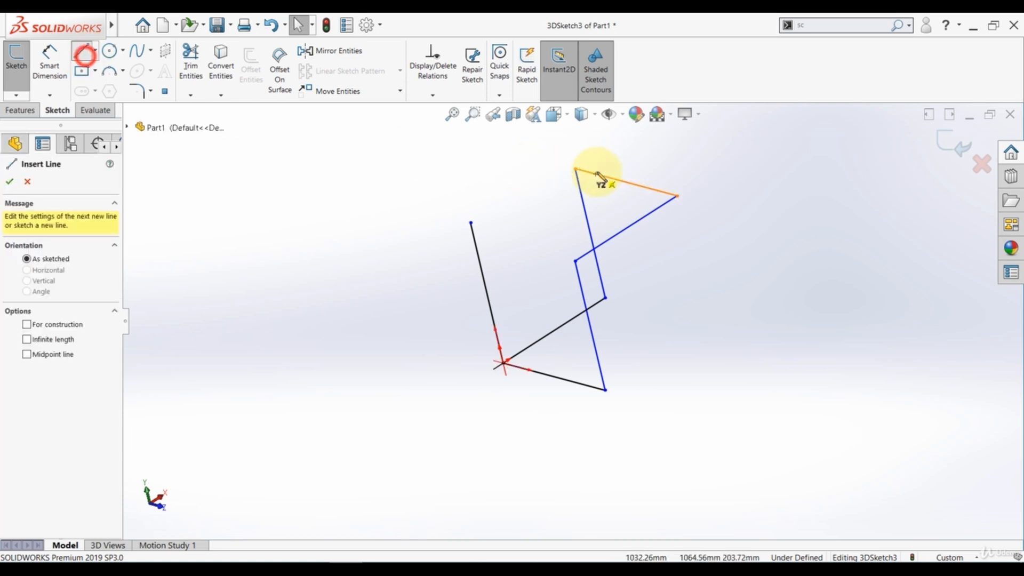
click(576, 169)
click(470, 223)
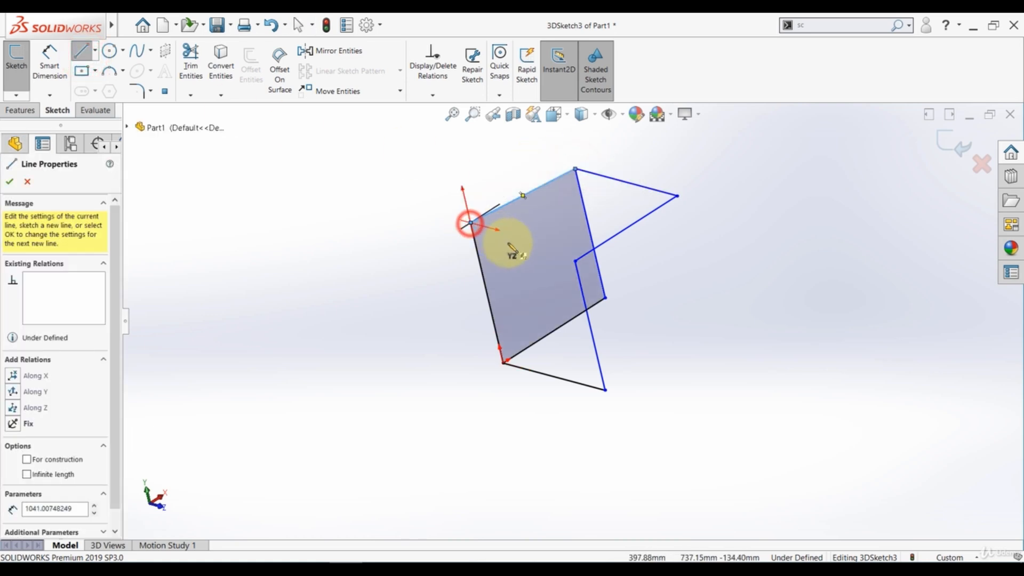
key(Escape)
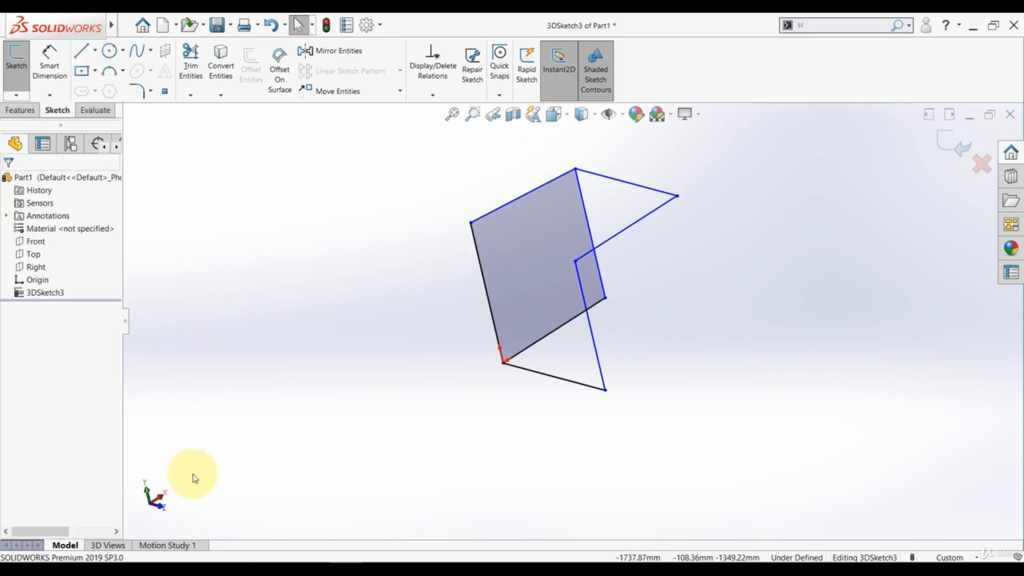
Add an Along X relation to the new upper connecting line.
click(507, 204)
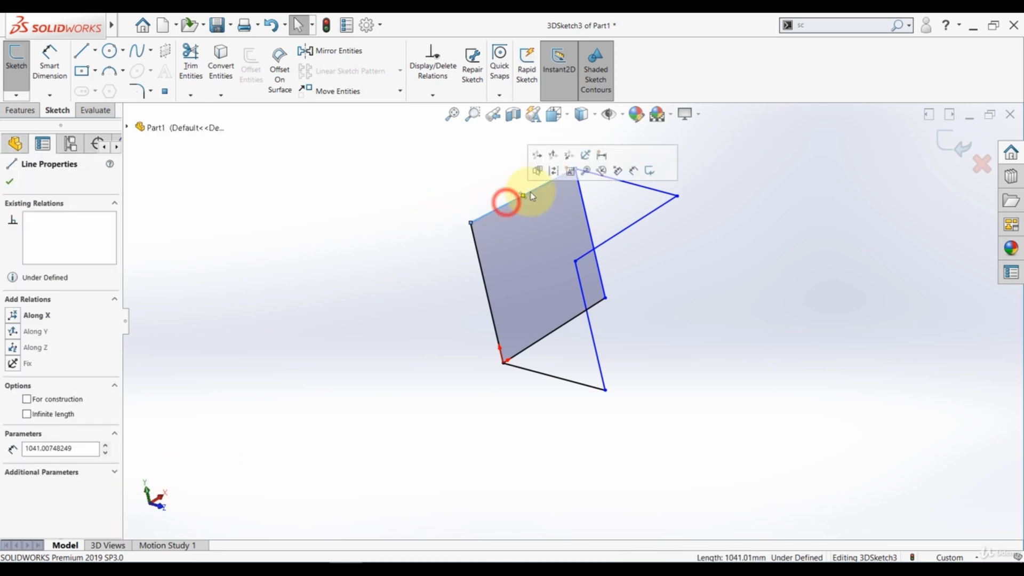
click(538, 157)
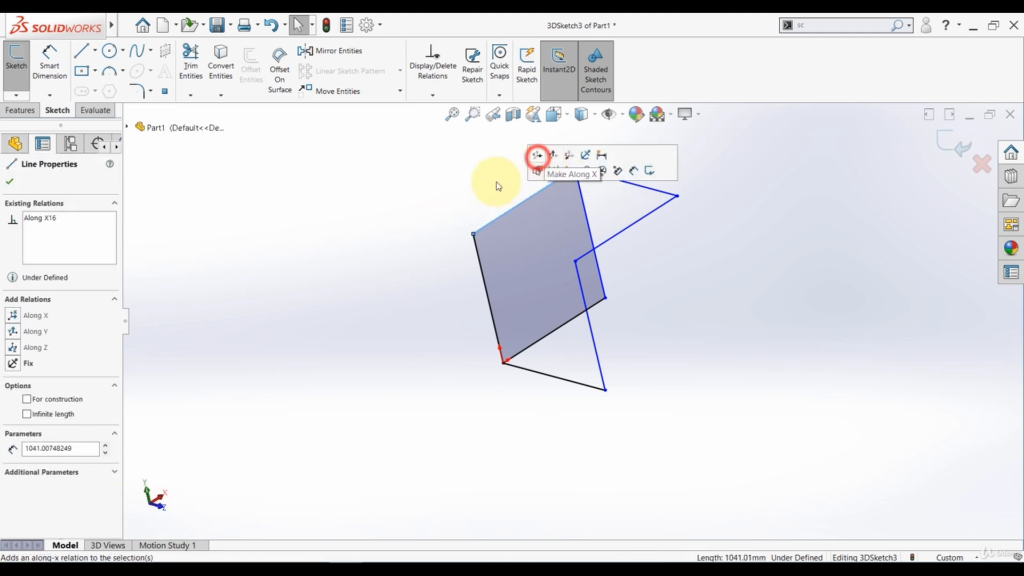
click(446, 210)
mouse_move(378, 229)
middle_down()
mouse_move(402, 216)
mouse_move(411, 224)
middle_up()
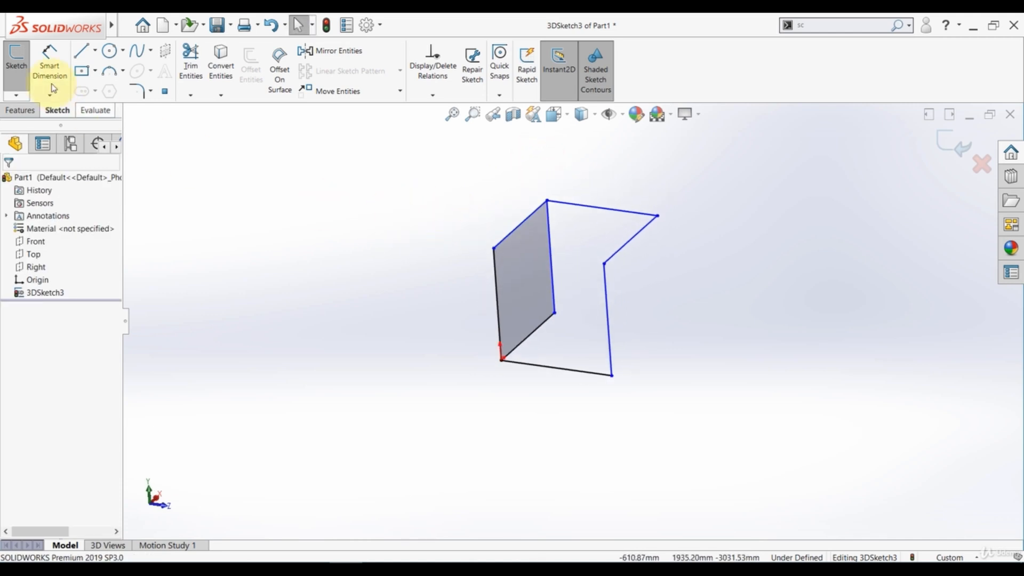
Draw two connected lines from the rear lower corner, outward along Z and back to the free end of the origin's Z line, the second about 1038 mm.
click(81, 51)
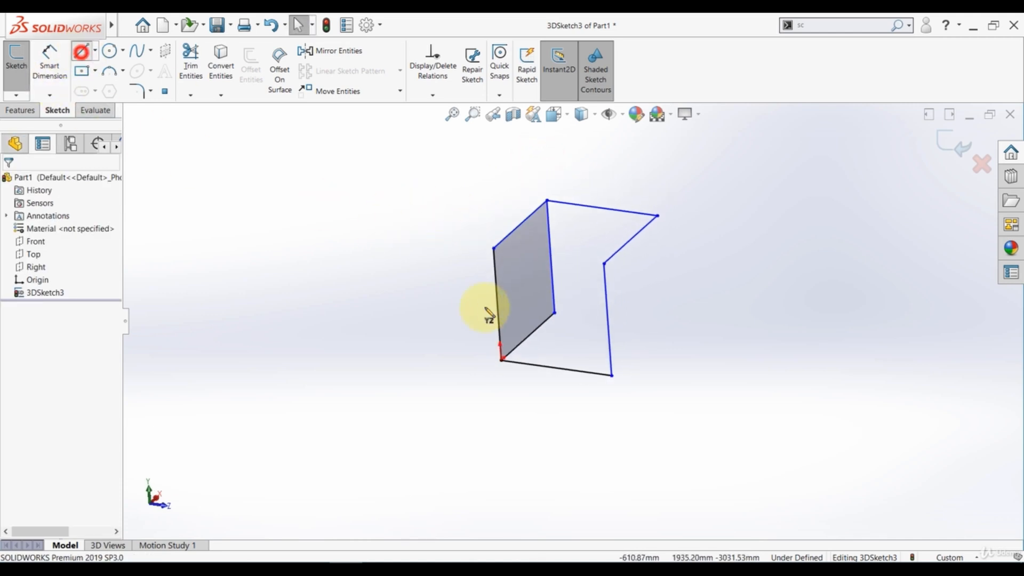
click(554, 312)
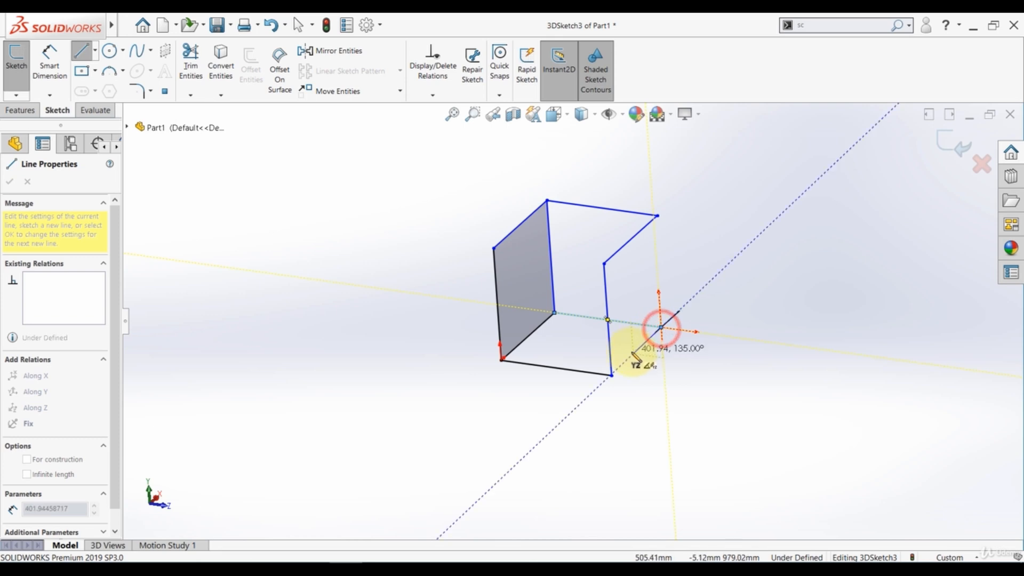
click(611, 375)
key(Escape)
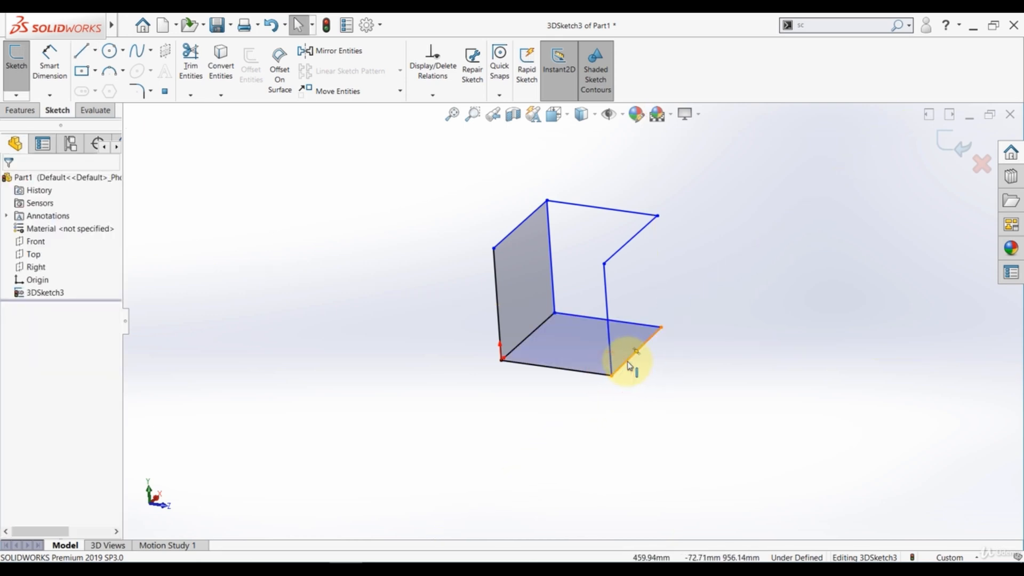
Add an Along X relation to the new outer bottom line and move its free corner to resize the frame to about 1010 mm.
click(628, 364)
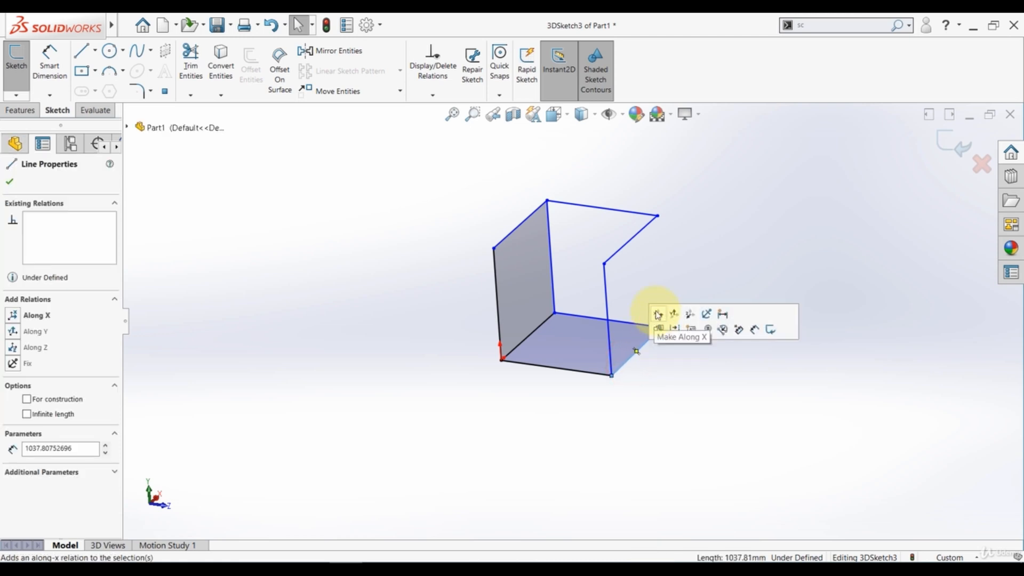
click(681, 260)
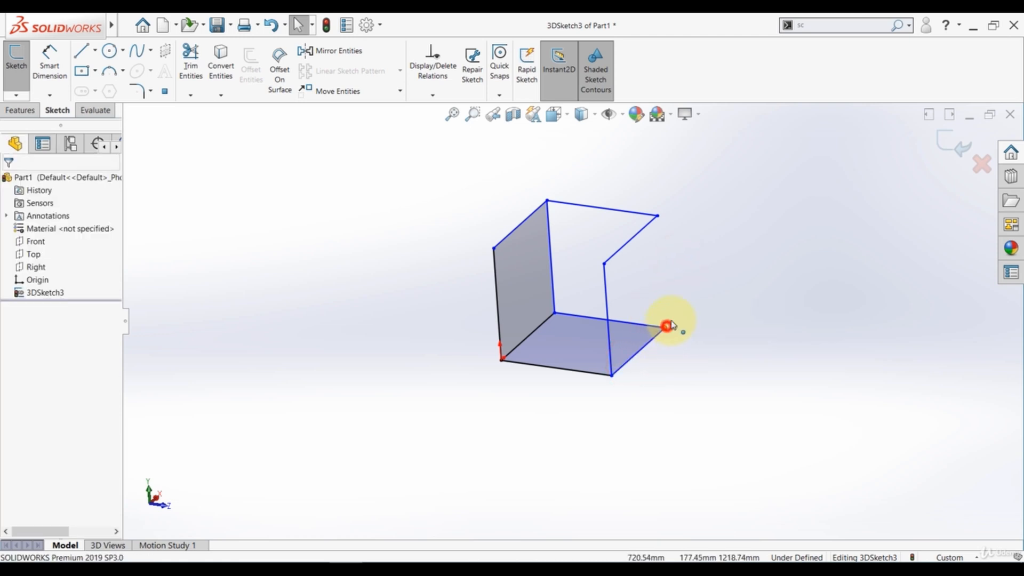
drag(667, 326, 715, 260)
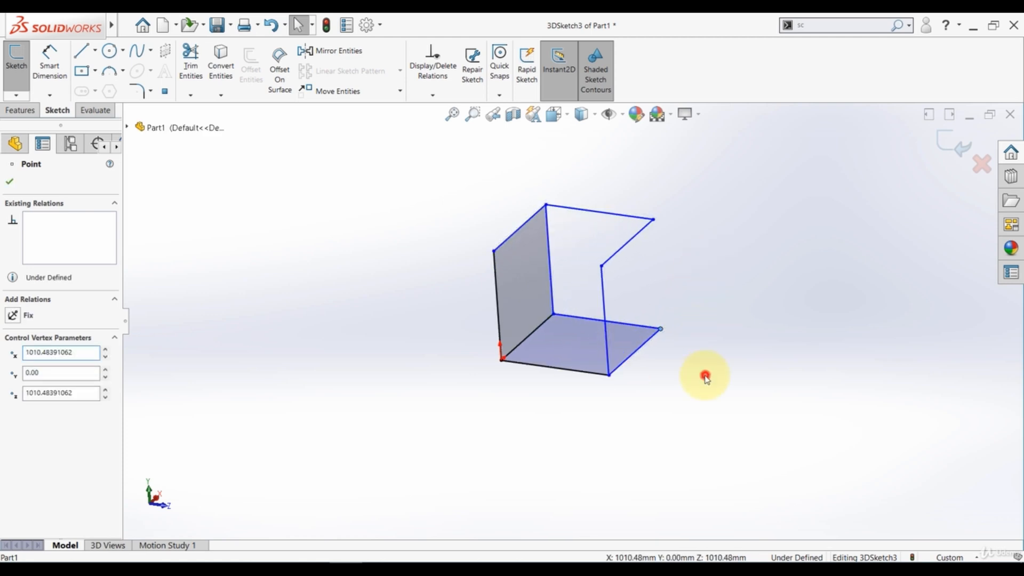
click(705, 378)
Draw a vertical line about 1010 mm long from the rear outer upper corner down to the bottom corner beneath it.
click(81, 50)
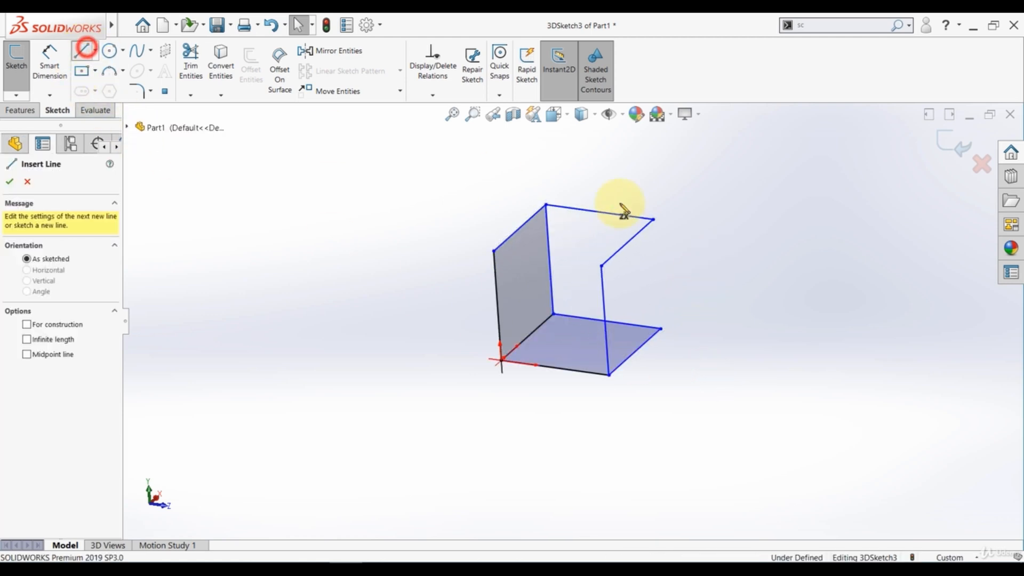
click(654, 219)
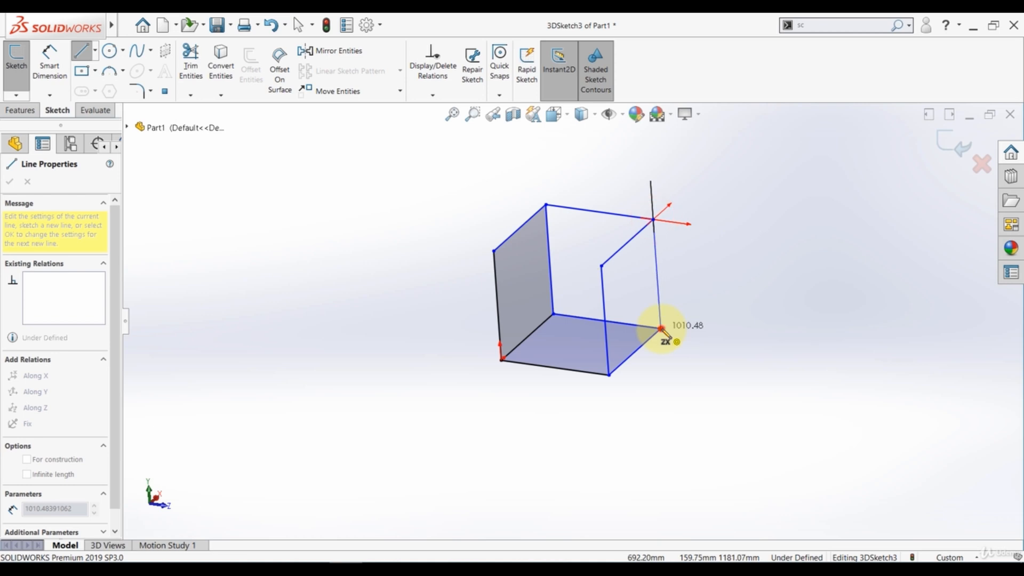
click(661, 329)
key(Escape)
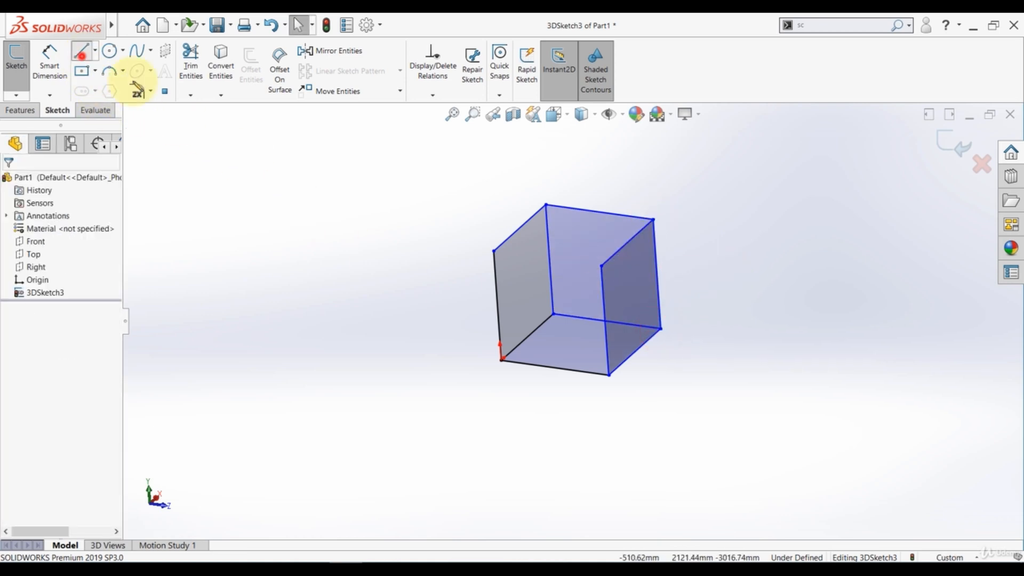
Draw the missing top edge from the upper end of the origin's vertical line to the nearest open upper corner along Z.
click(81, 50)
click(493, 251)
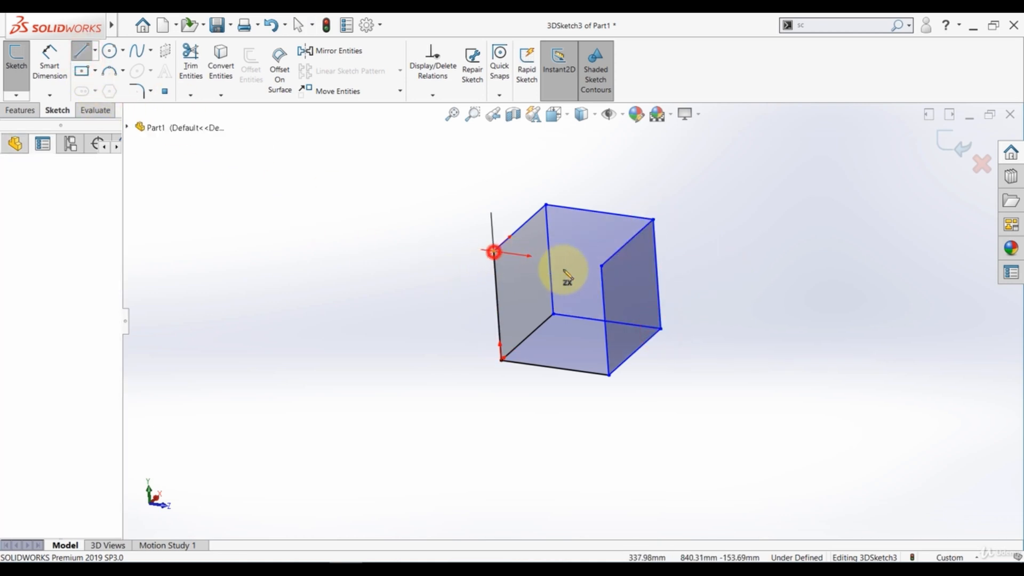
click(602, 265)
key(Escape)
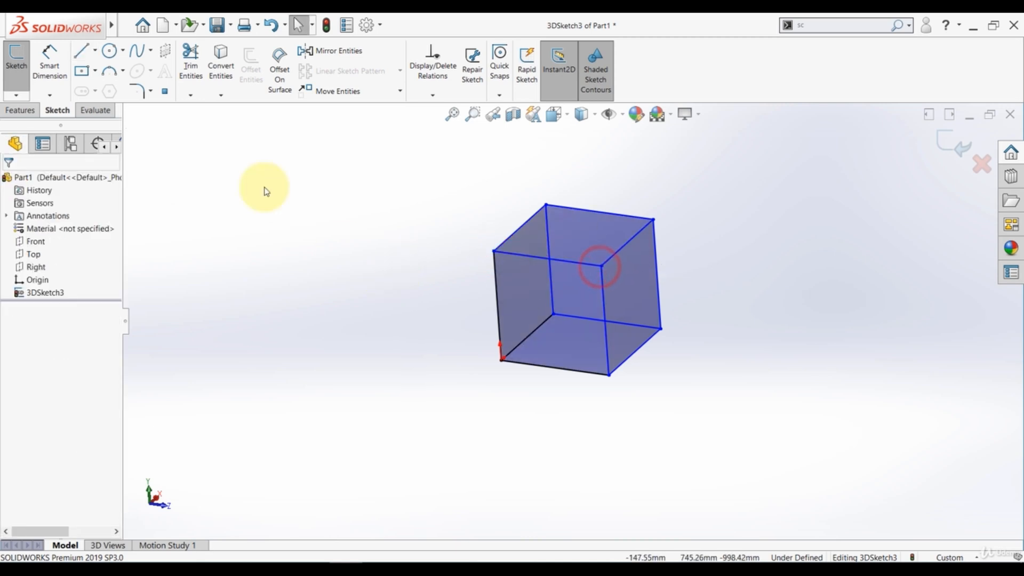
Dimension the vertical line that starts at the origin, keeping its current length.
click(50, 60)
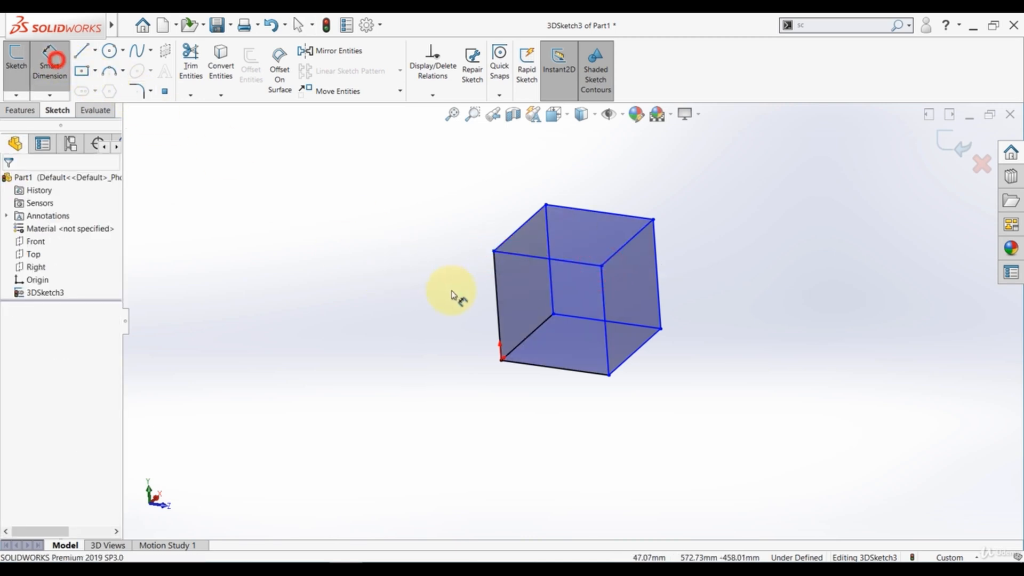
click(498, 290)
click(440, 297)
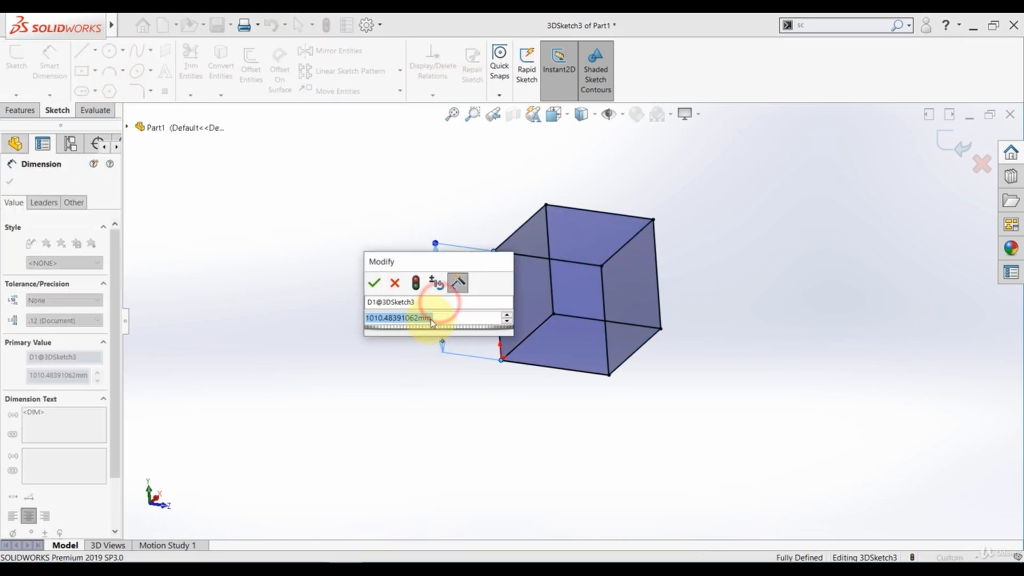
click(373, 287)
middle_drag(325, 299, 412, 405)
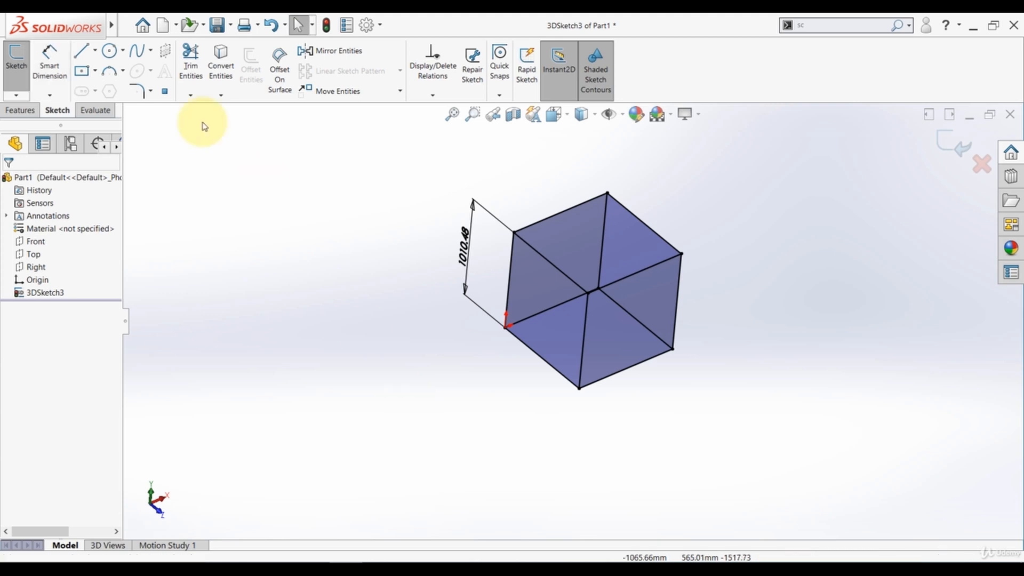
Delete all lines and the dimension from the 3D sketch.
click(51, 56)
key(ctrl+a)
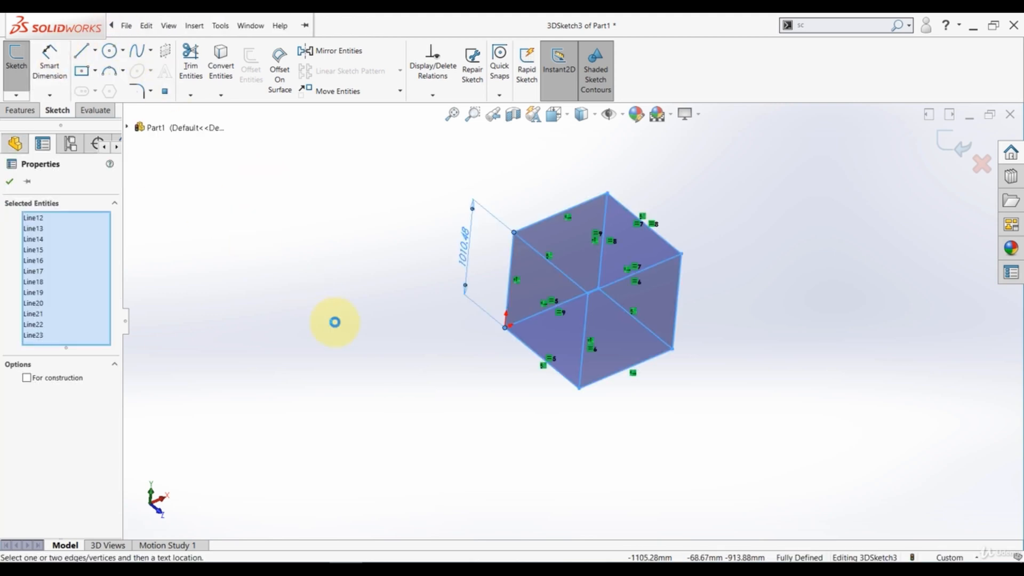
key(Delete)
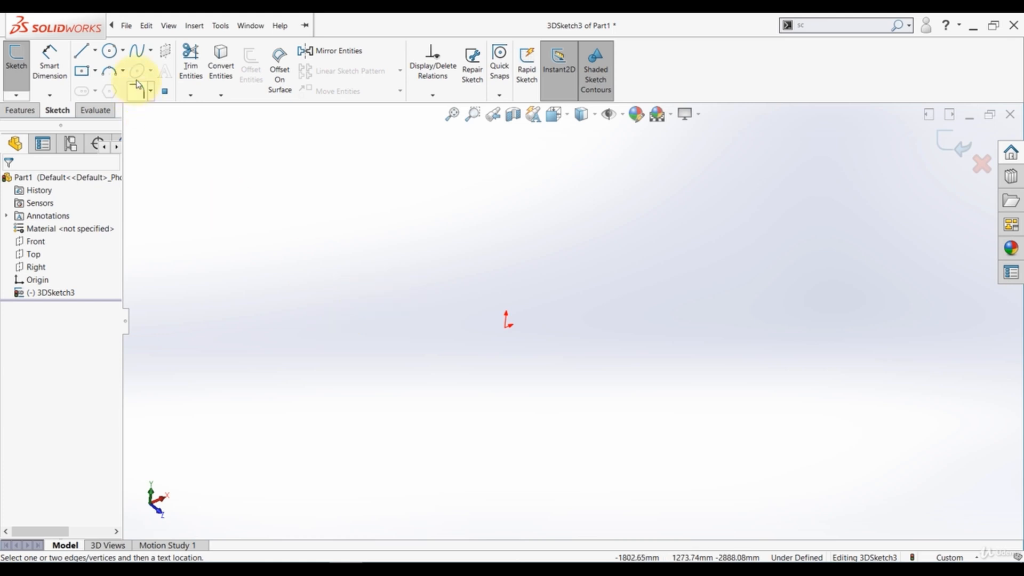
Draw a circle centred on the origin in the ZX orientation with a radius of about 1385 mm.
click(109, 52)
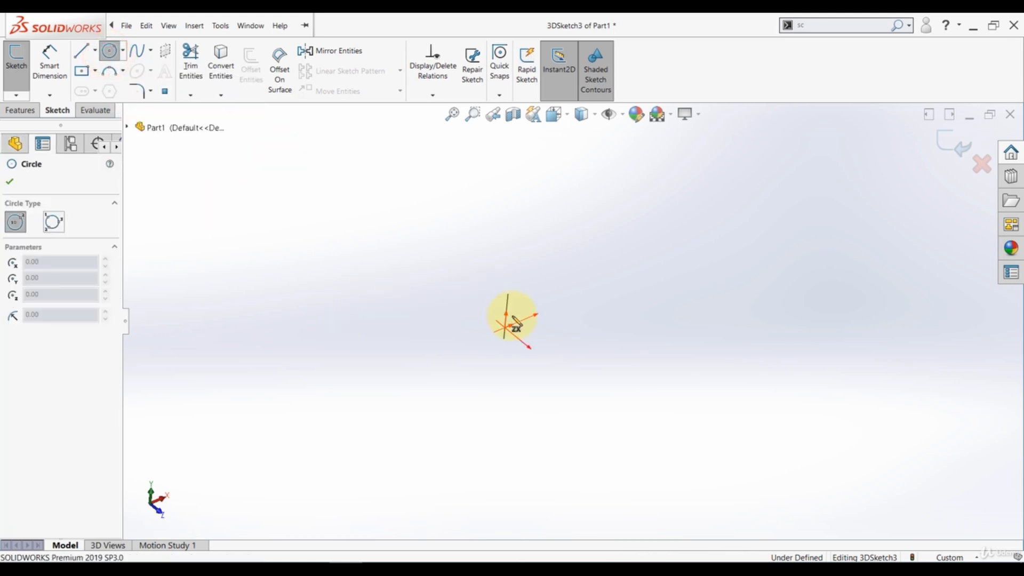
drag(506, 328, 595, 243)
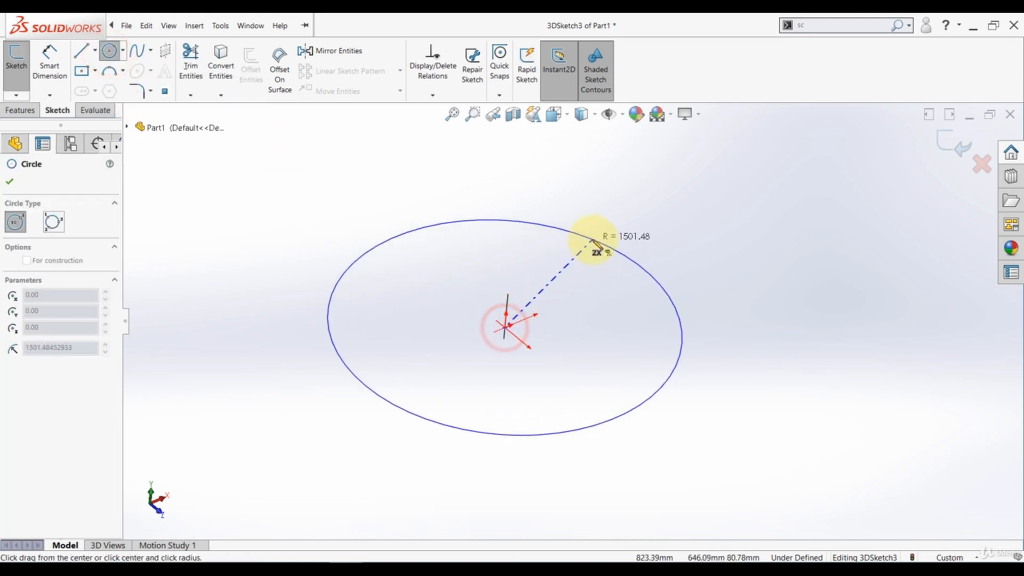
key(Tab)
key(Tab)
key(Tab)
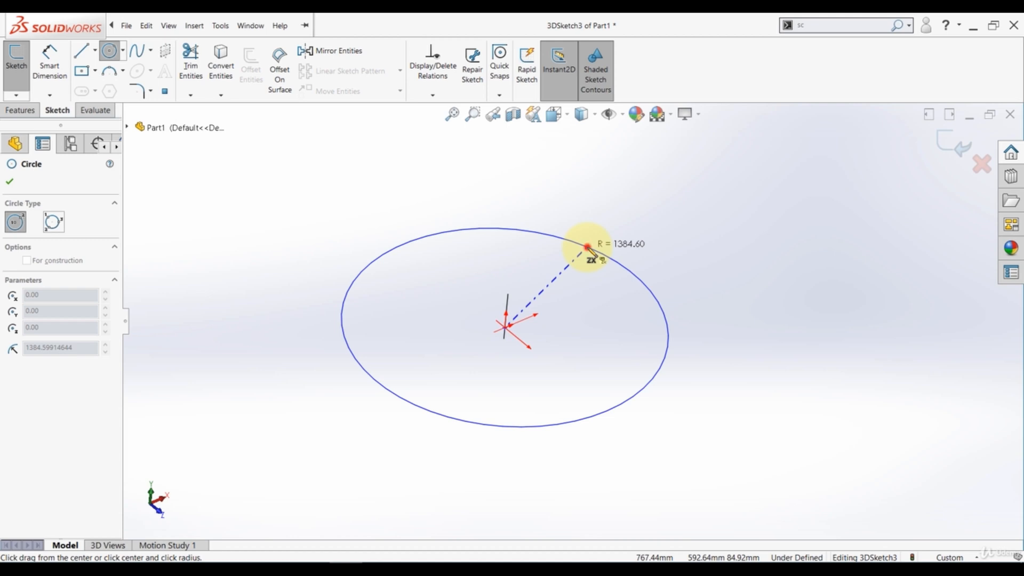
click(587, 246)
key(Escape)
Dimension the circle's diameter as 200 mm and place the dimension close beside the circle.
click(49, 58)
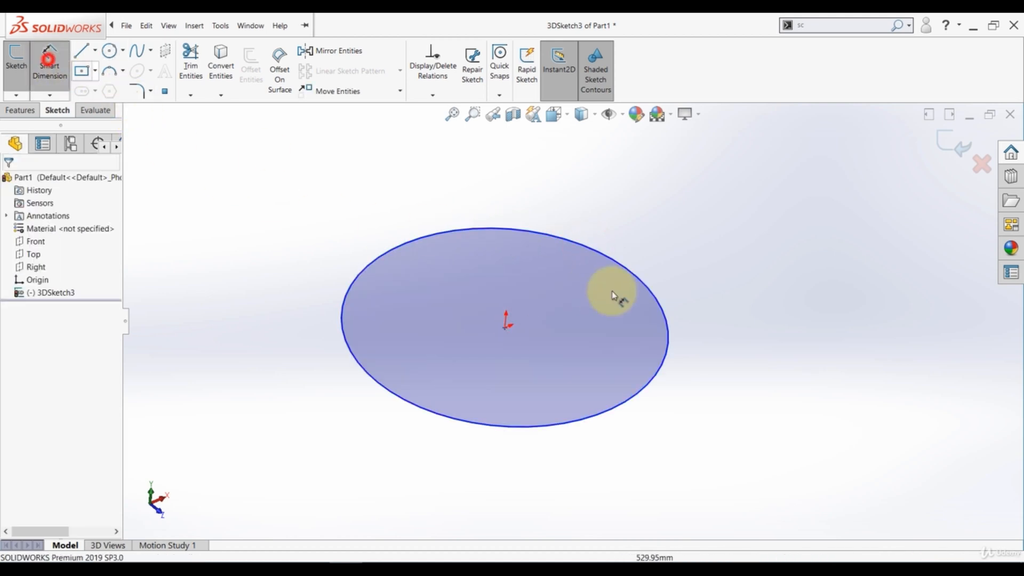
click(647, 289)
click(734, 295)
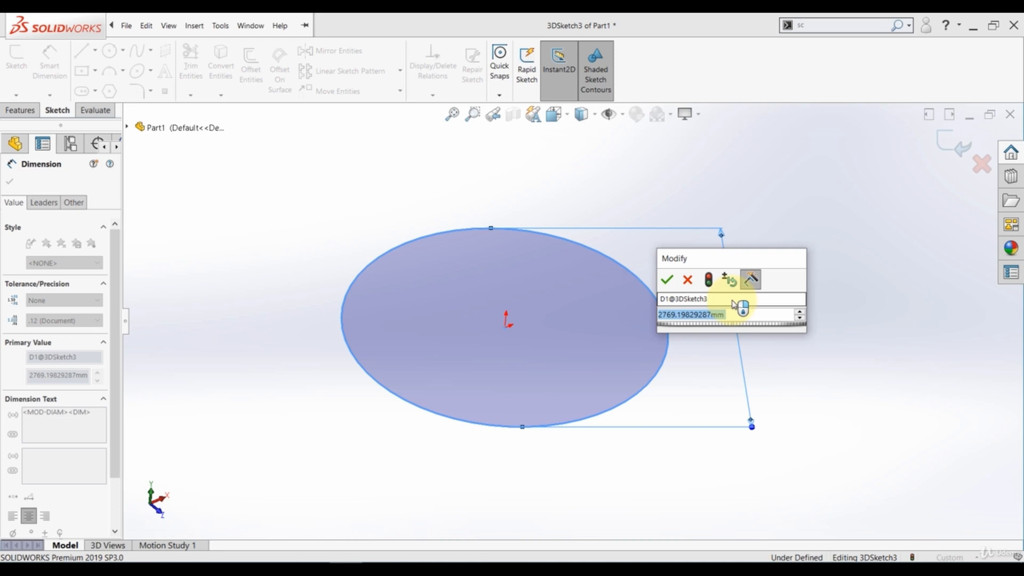
text(200.00mm)
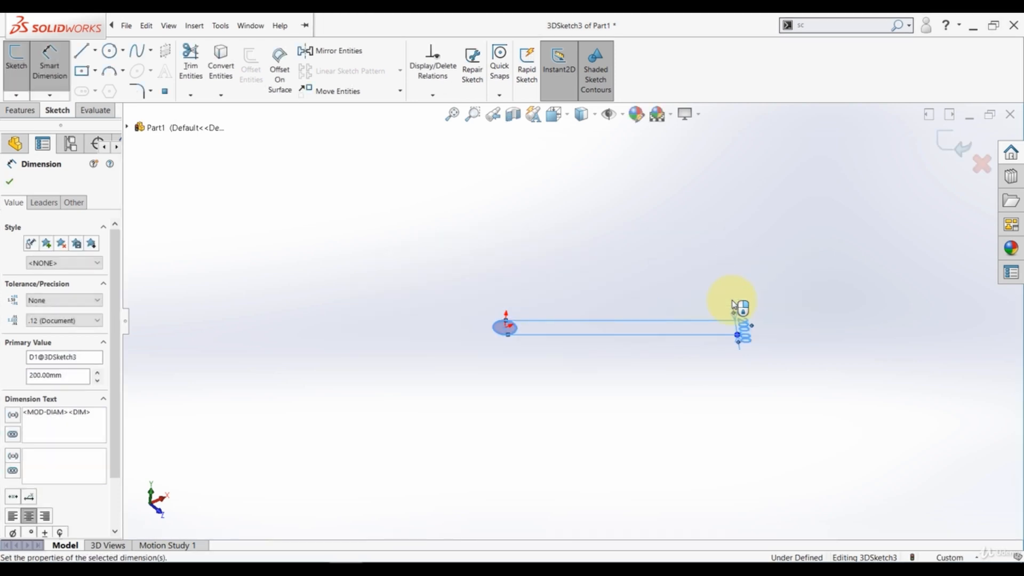
drag(743, 336, 542, 315)
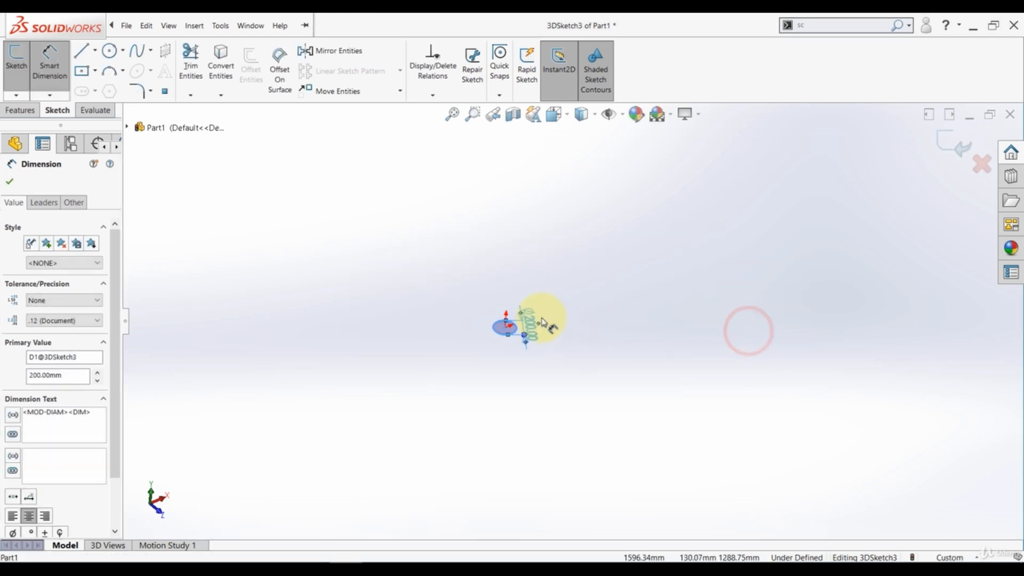
click(453, 114)
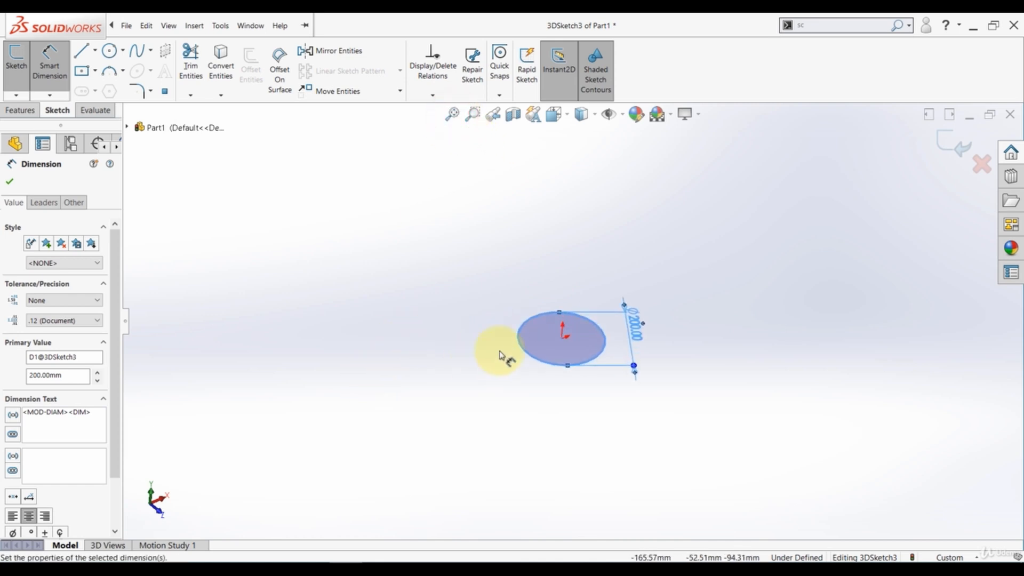
click(570, 352)
click(509, 389)
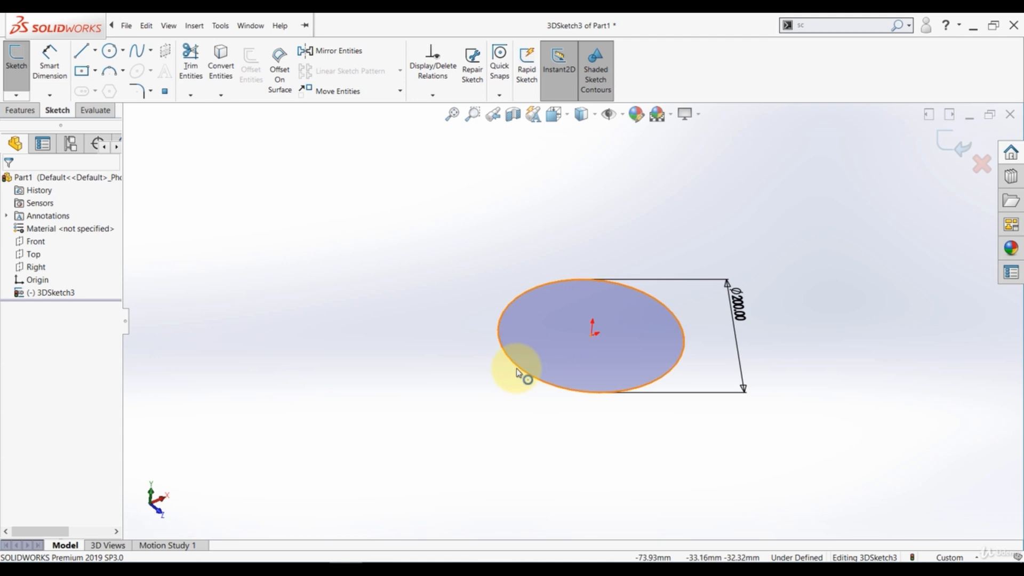
Add an On Plane relation between the circle and the Top plane.
click(33, 254)
scroll(453, 445, up, 2)
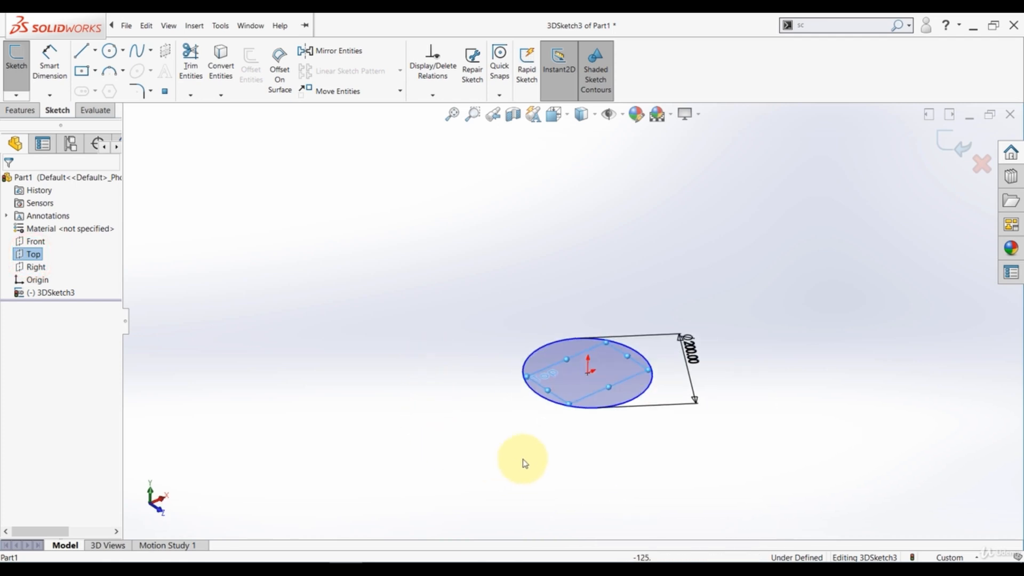
scroll(522, 460, down, 3)
click(504, 424)
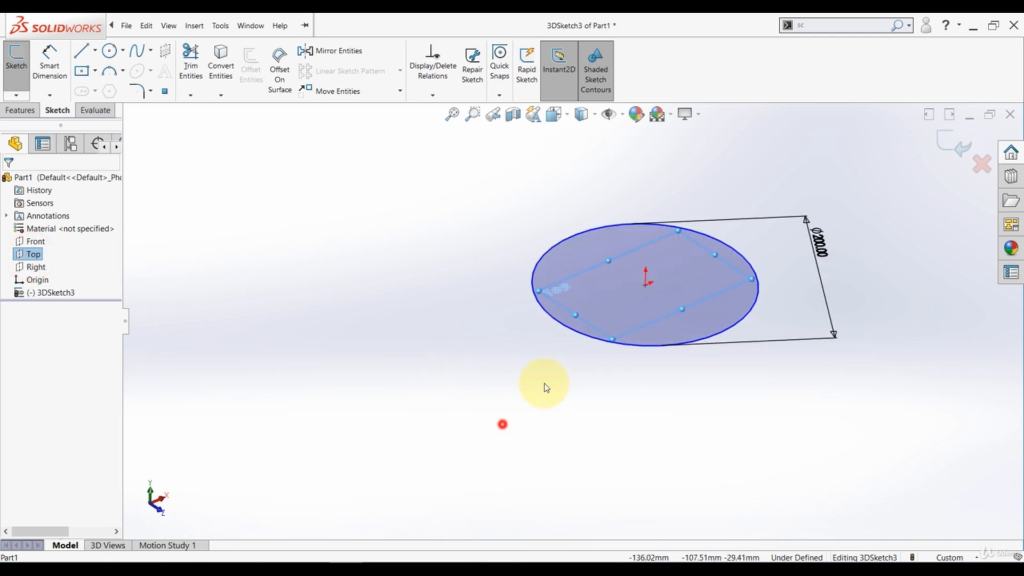
click(37, 256)
ctrl+click(551, 318)
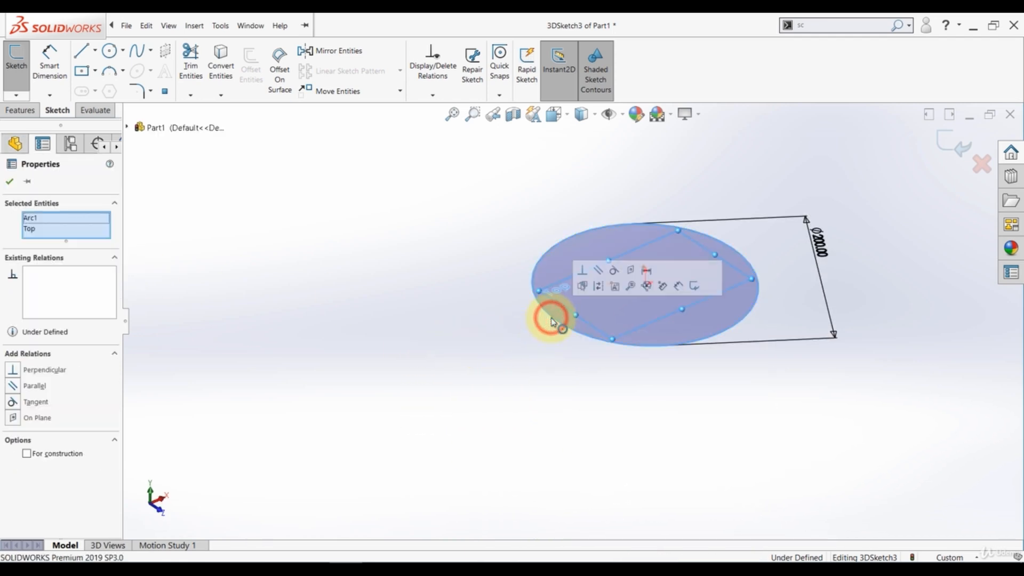
click(630, 271)
click(400, 309)
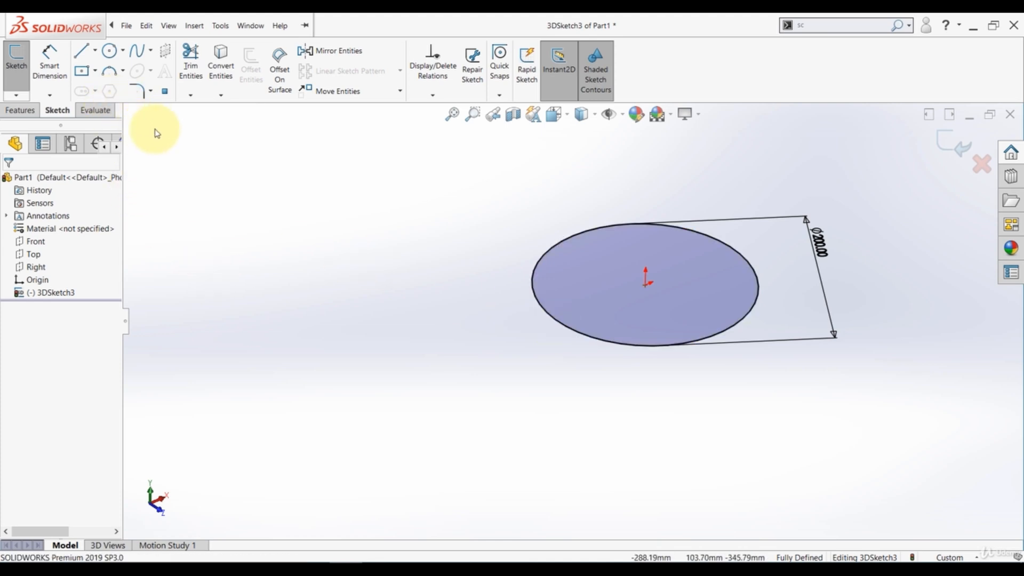
Draw a center rectangle from the origin with its corner on the circle, its shorter side about 119 mm.
click(96, 74)
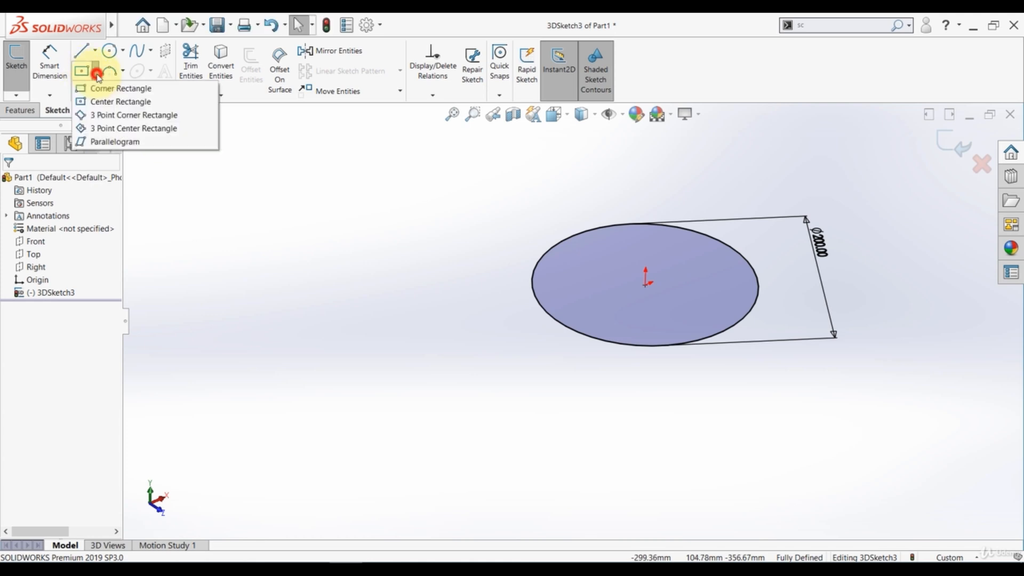
click(504, 264)
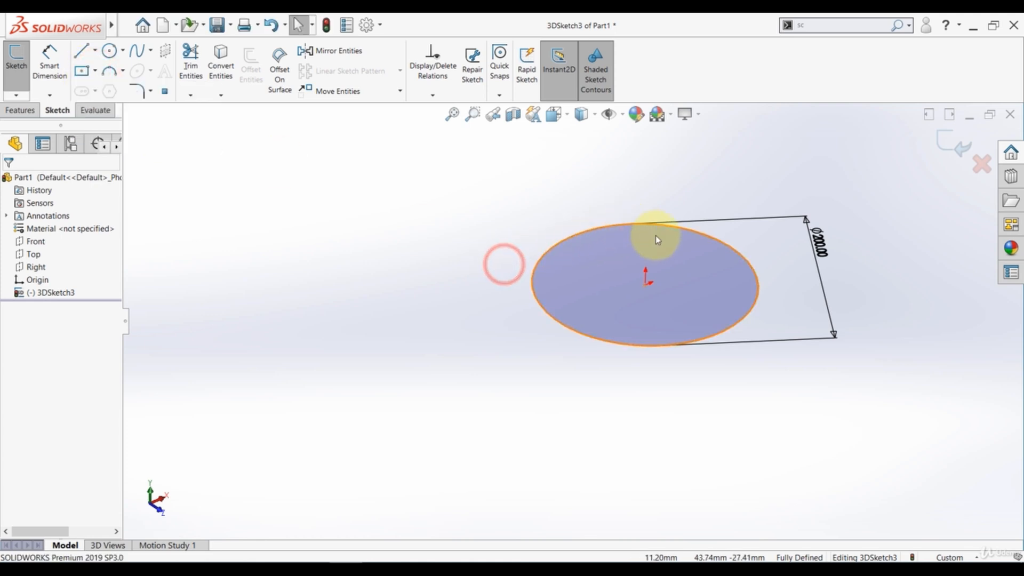
click(95, 75)
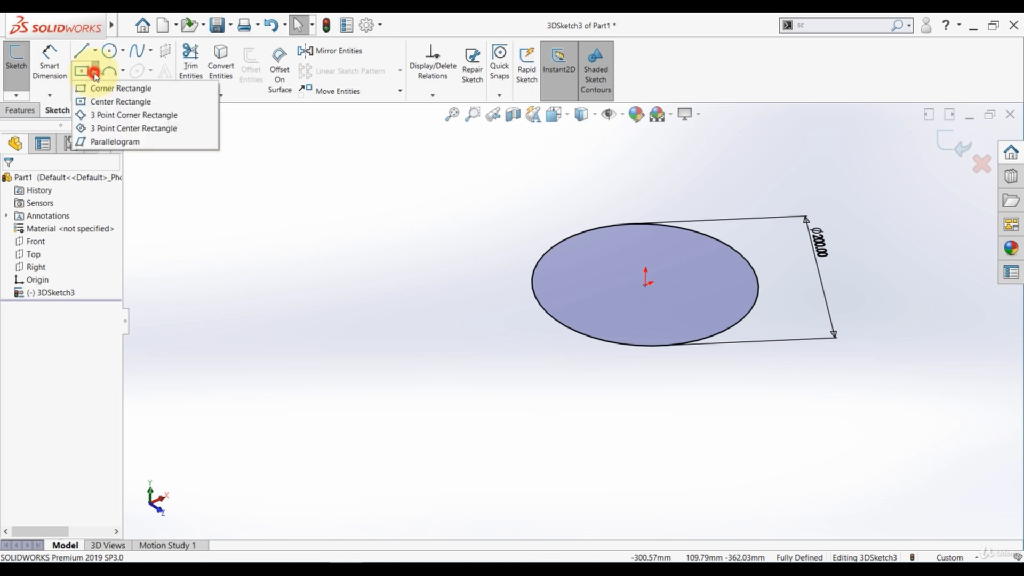
click(87, 102)
click(645, 284)
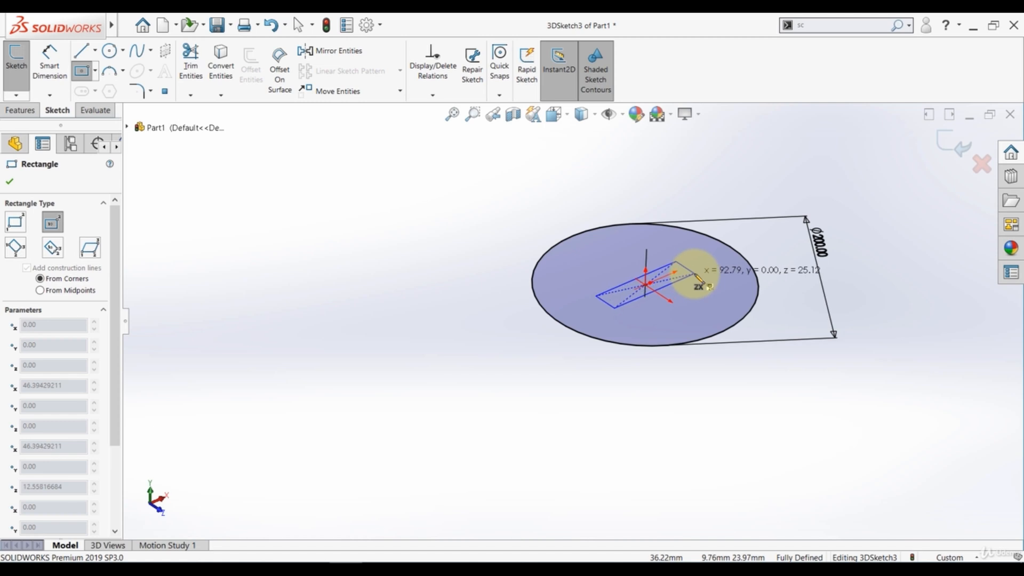
click(759, 285)
key(Escape)
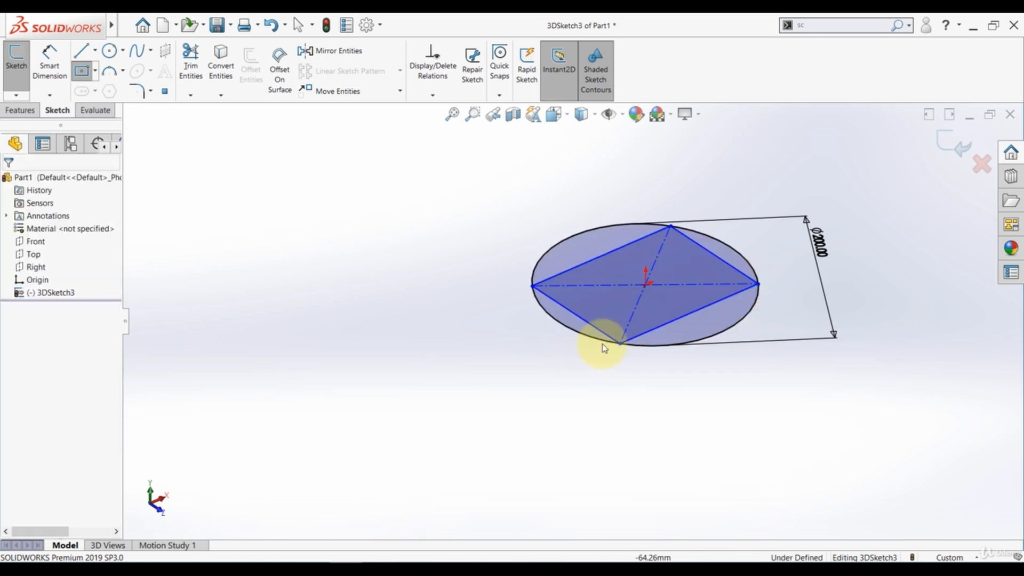
Add an Equal relation between two adjacent sides of the center rectangle.
click(709, 254)
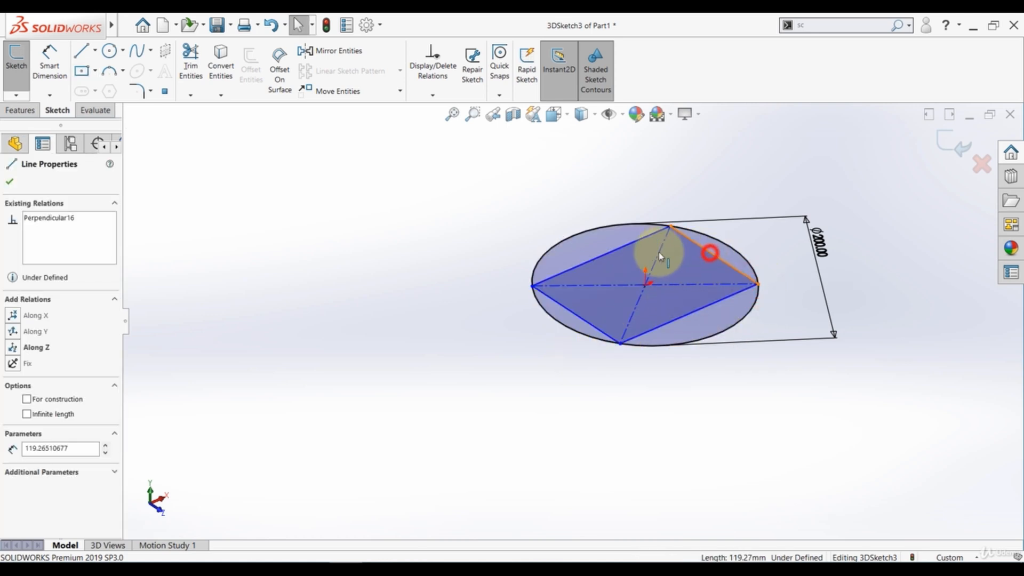
ctrl+click(645, 241)
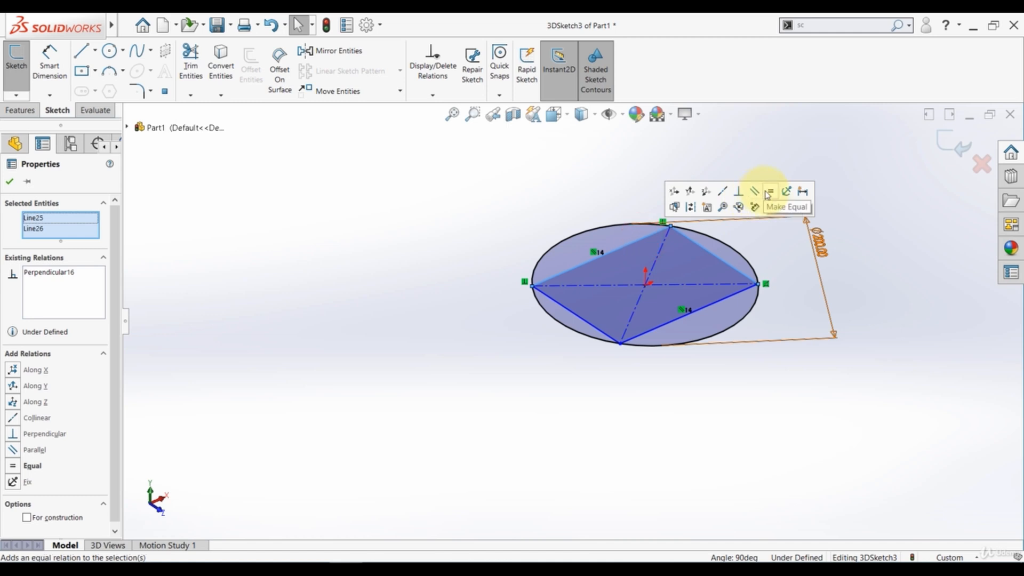
click(765, 191)
click(544, 205)
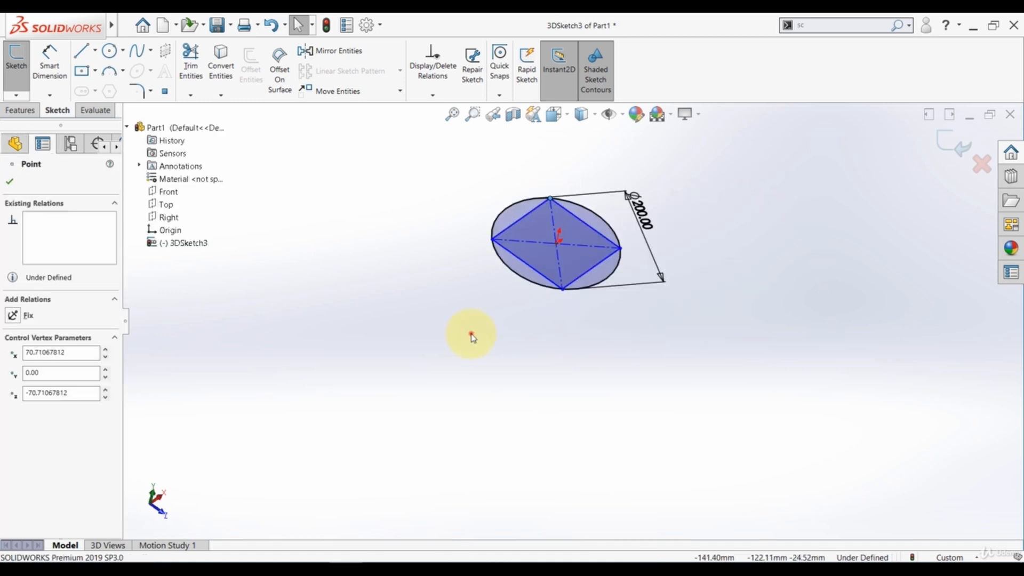
click(471, 335)
scroll(579, 205, down, 4)
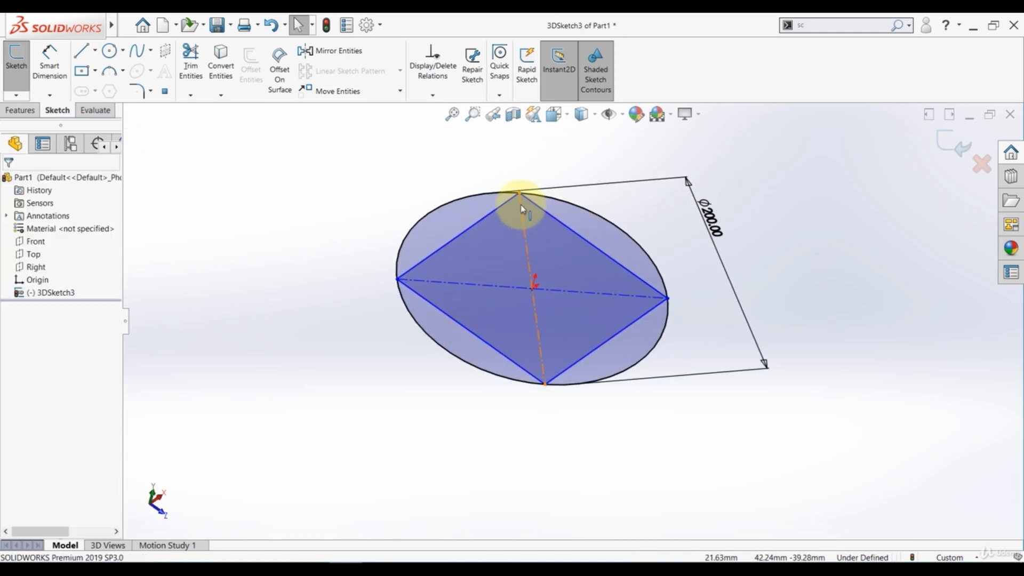
Pull the square's rear corner off the circle and add a Coincident relation between that corner and the circle.
click(567, 248)
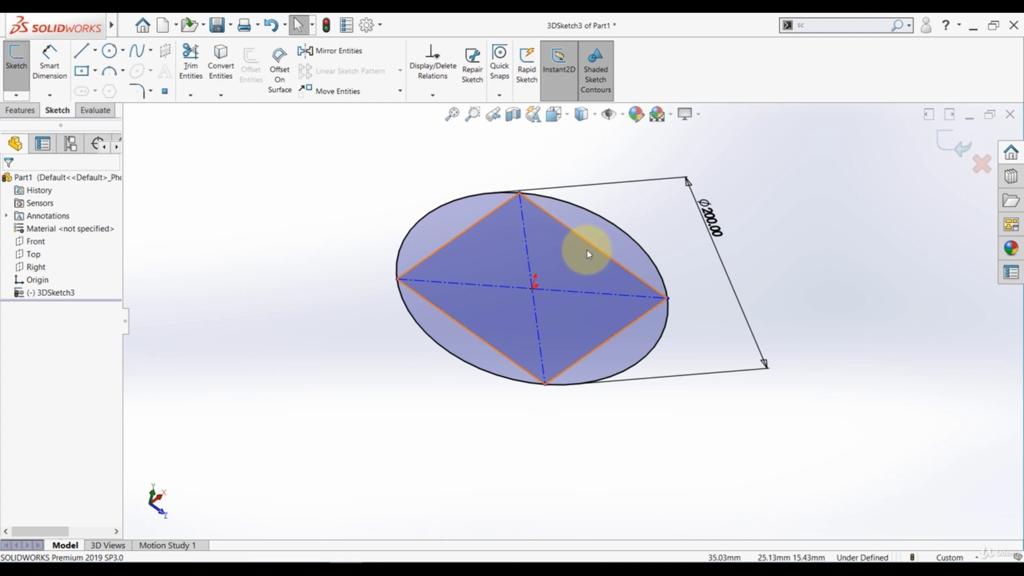
click(520, 193)
drag(520, 193, 452, 217)
click(386, 178)
click(462, 221)
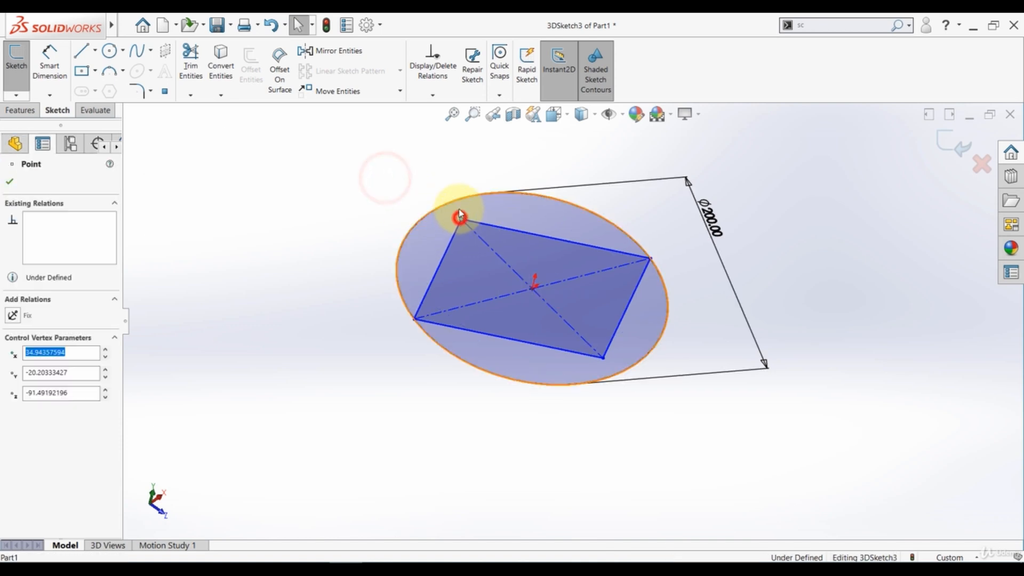
ctrl+click(458, 201)
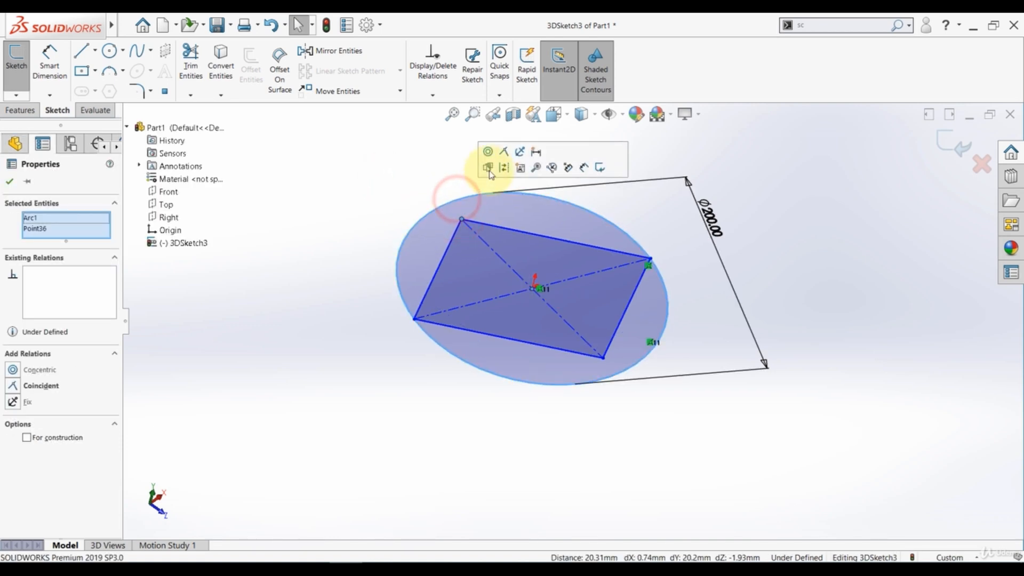
click(504, 153)
click(400, 183)
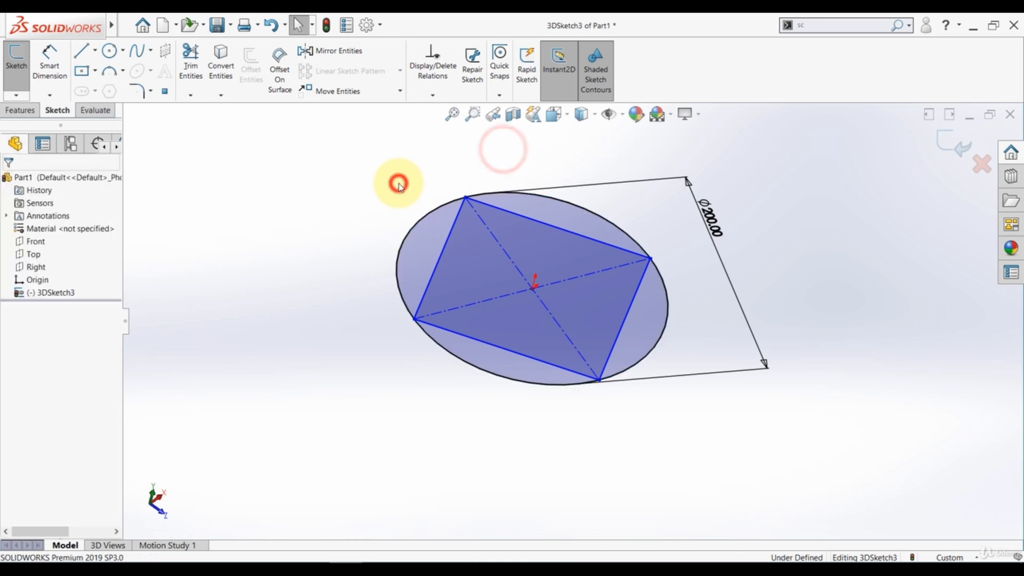
Rotate the square within the circle by its front corner and add an Along Z relation to its front-left side.
drag(603, 358, 554, 383)
click(542, 440)
click(504, 423)
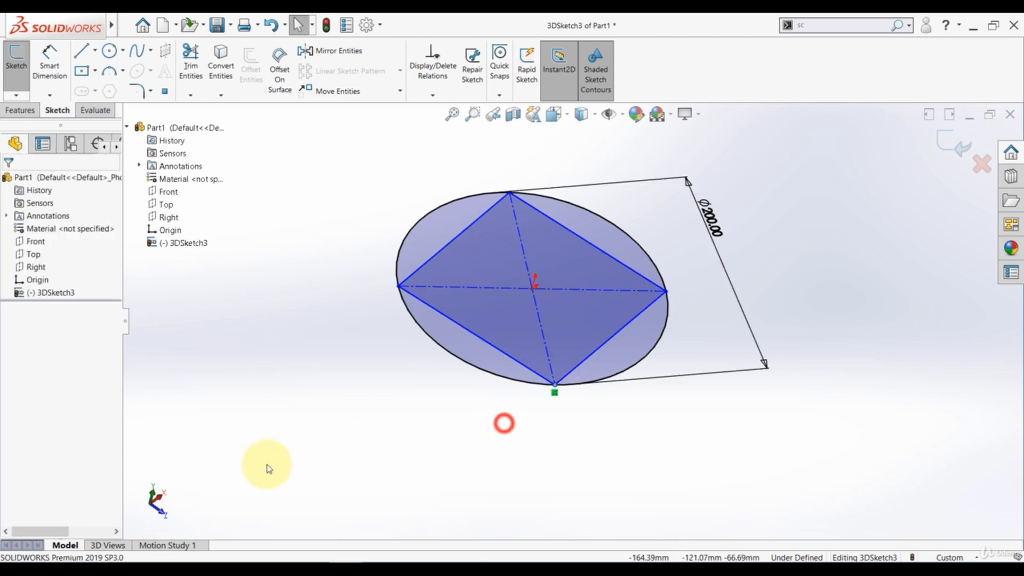
click(489, 344)
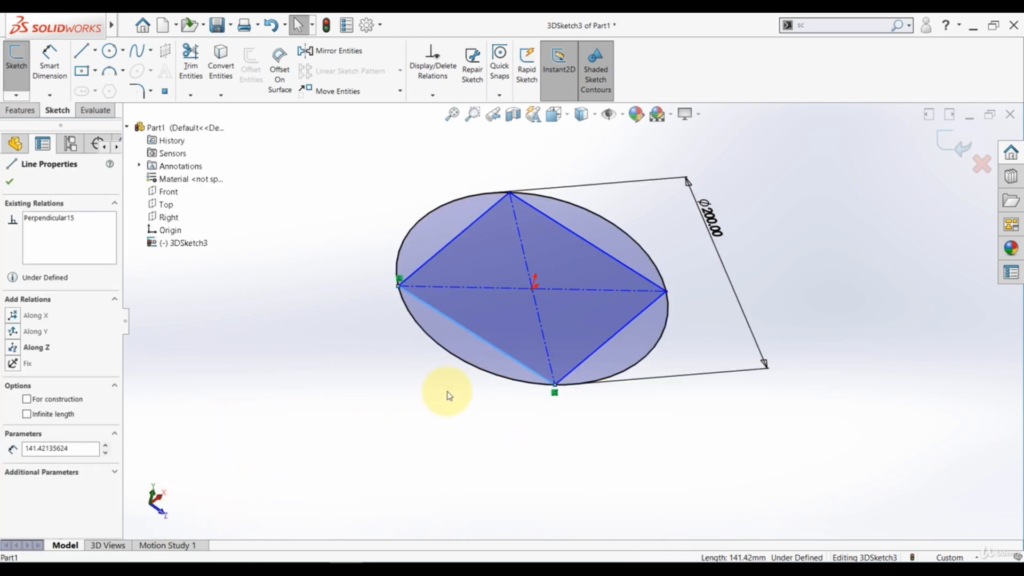
click(13, 348)
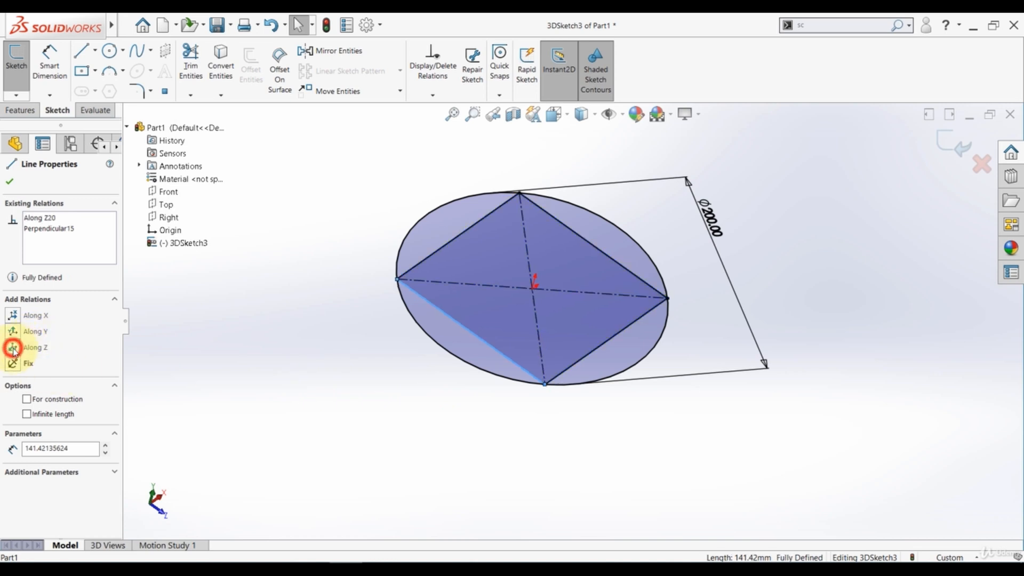
click(295, 375)
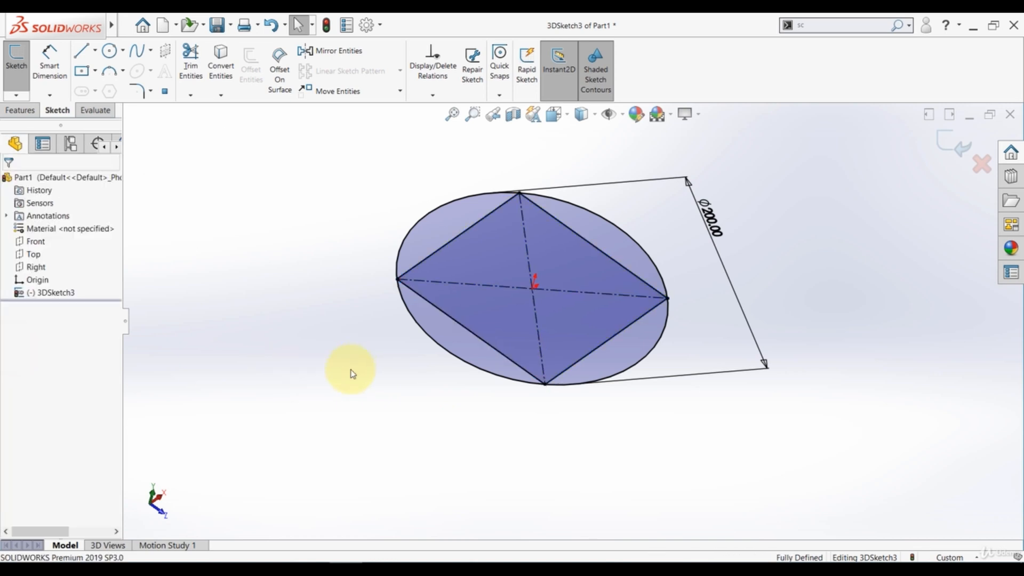
Draw a vertical line about 101 mm long upward from the origin in the XY orientation.
click(77, 54)
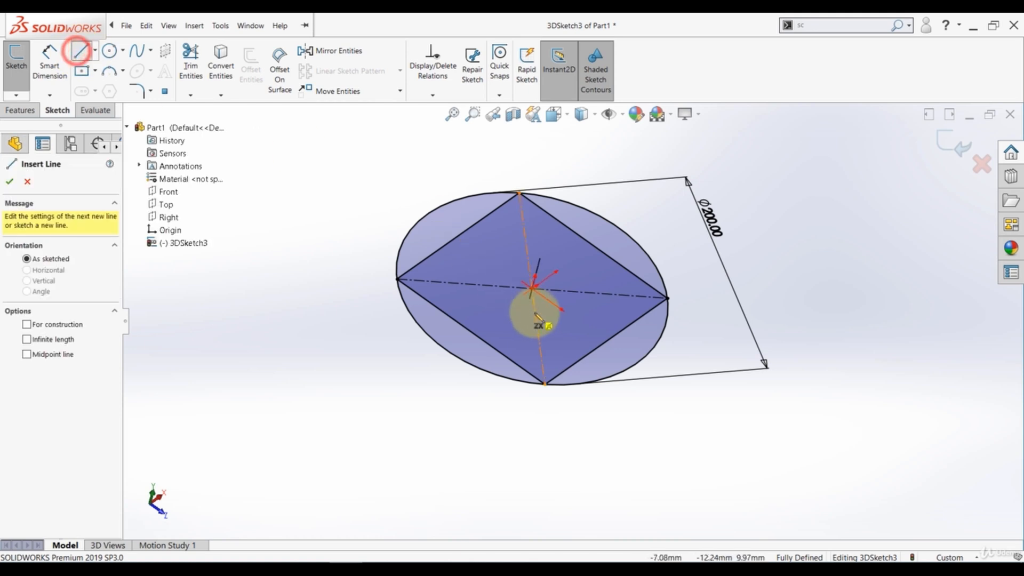
click(531, 288)
middle_drag(536, 247, 527, 174)
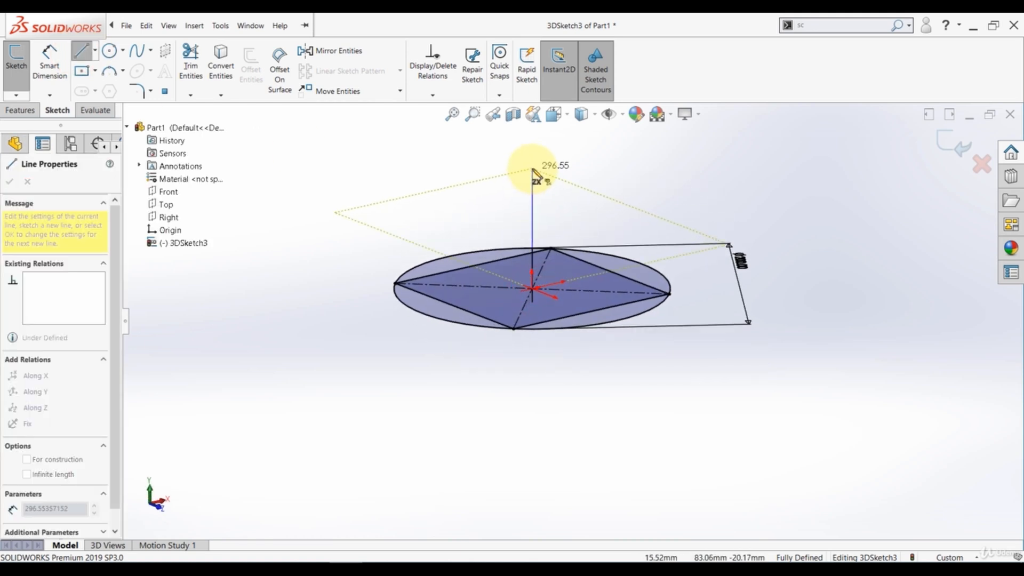
key(Tab)
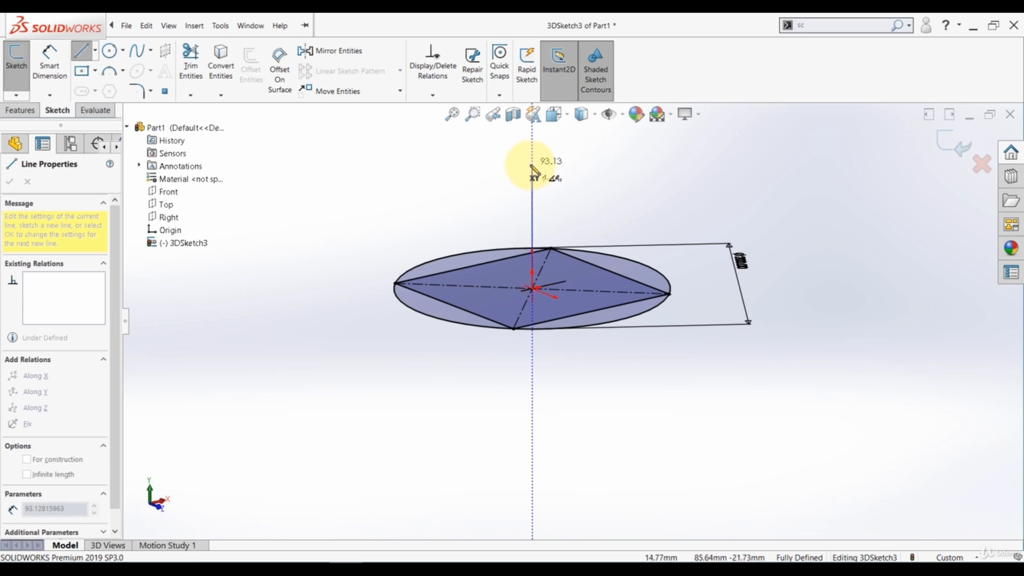
key(Tab)
key(Tab)
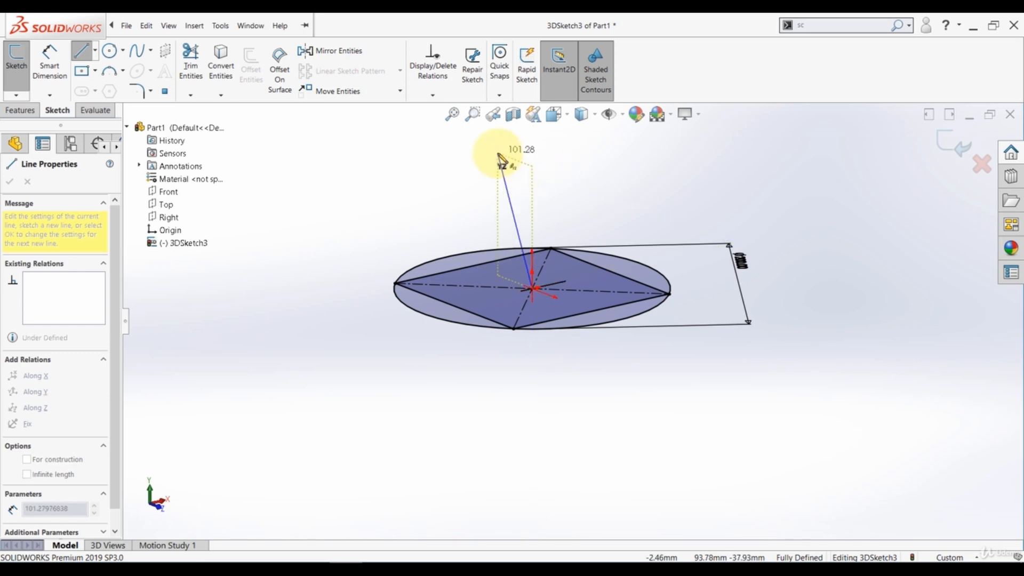
key(Tab)
key(Tab)
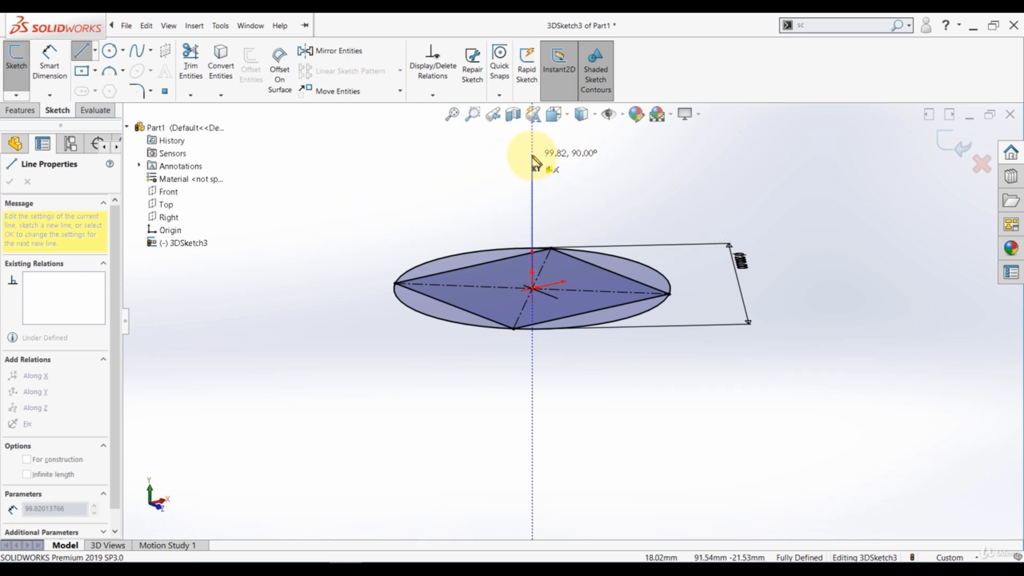
click(533, 159)
key(Escape)
middle_drag(475, 194, 495, 216)
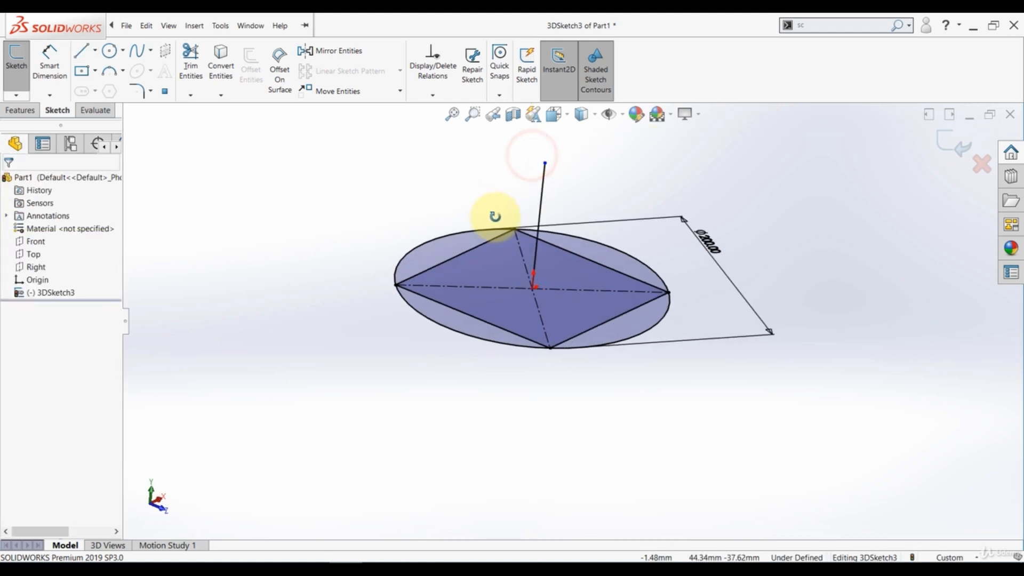
Add an Equal relation between the vertical line and the square's rear-left side.
click(544, 200)
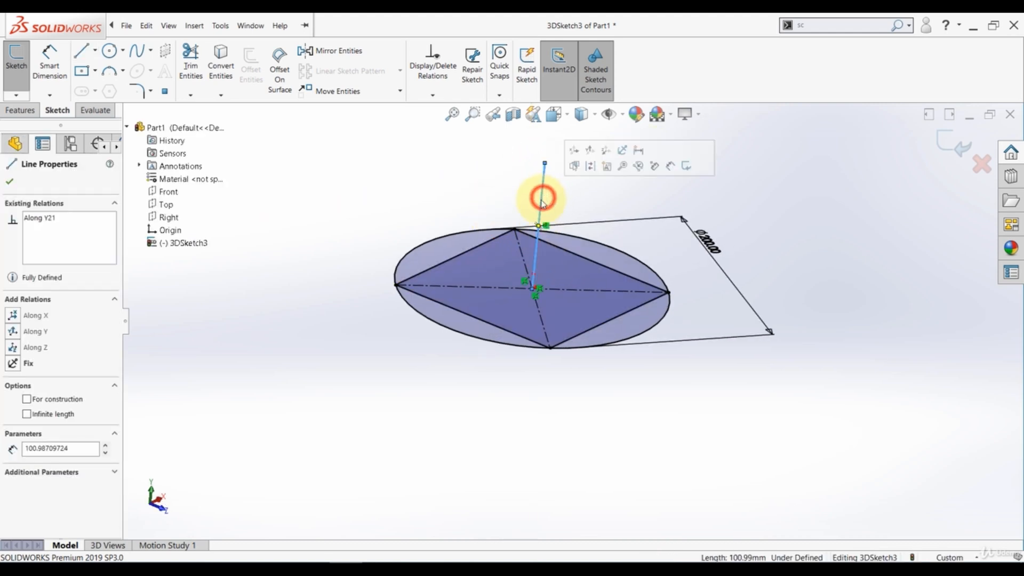
ctrl+click(464, 260)
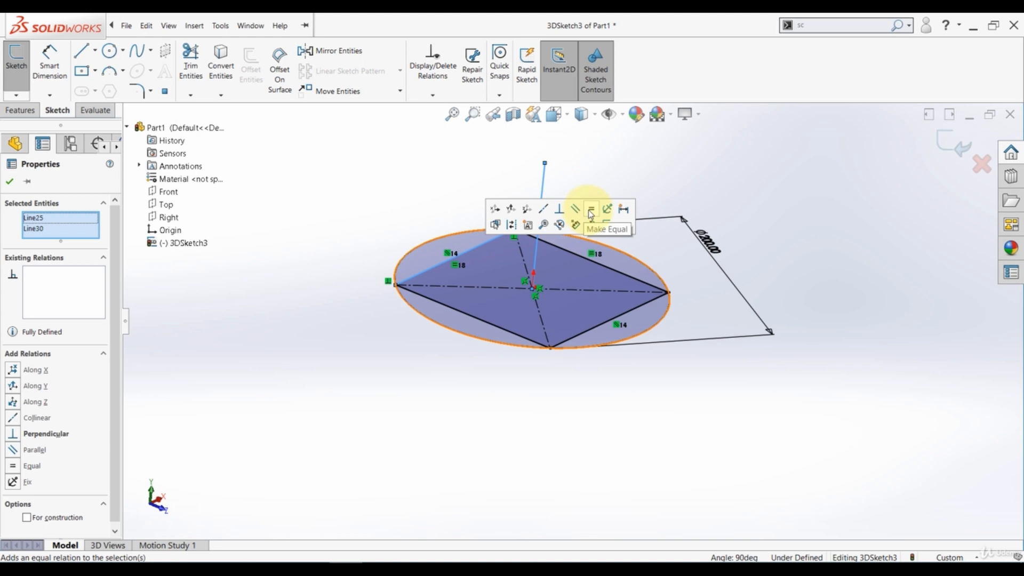
click(589, 212)
click(390, 209)
scroll(400, 277, up, 2)
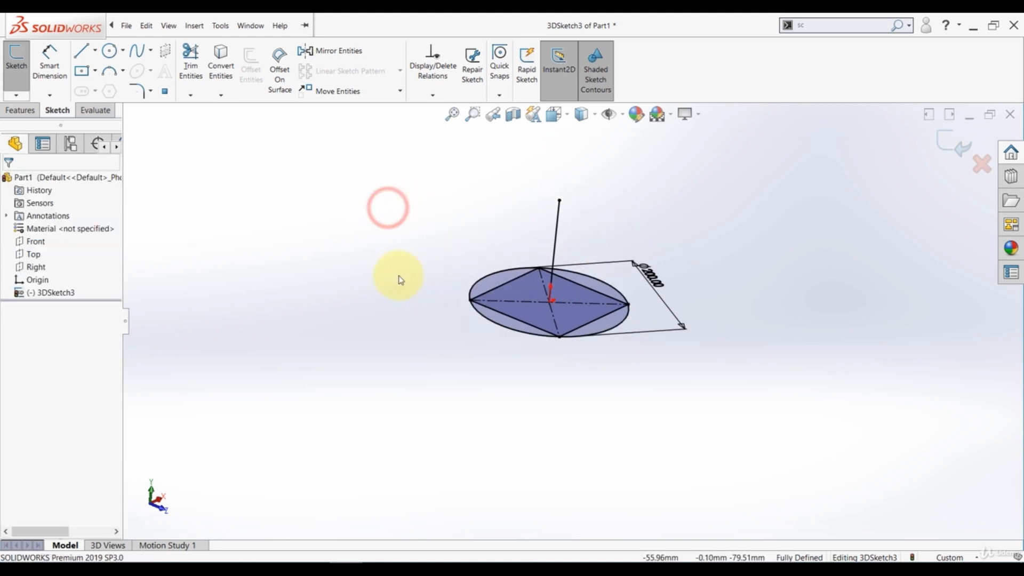
Draw a sloping line from the top of the vertical line down to the square's left corner.
scroll(544, 188, down, 3)
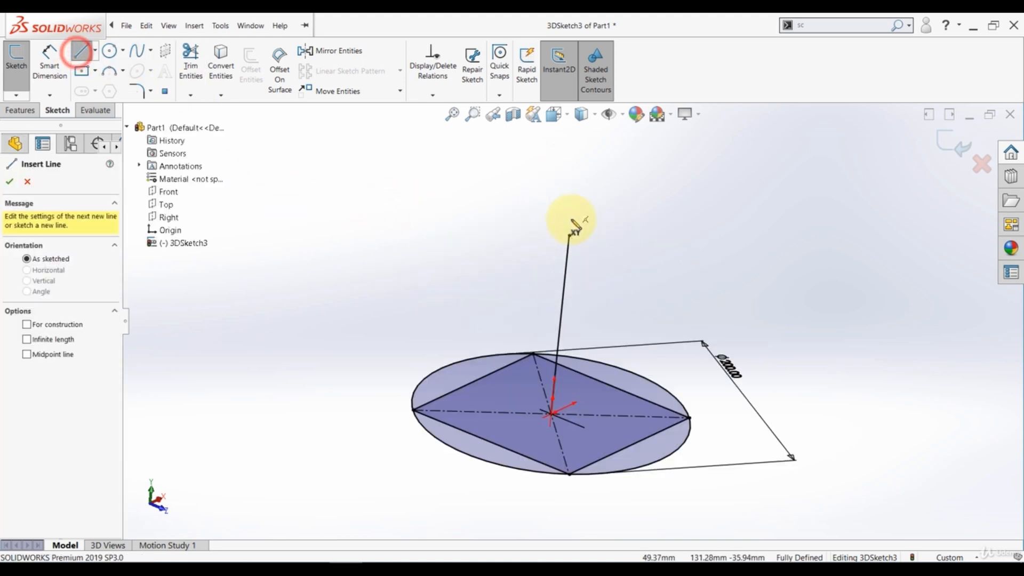
click(570, 235)
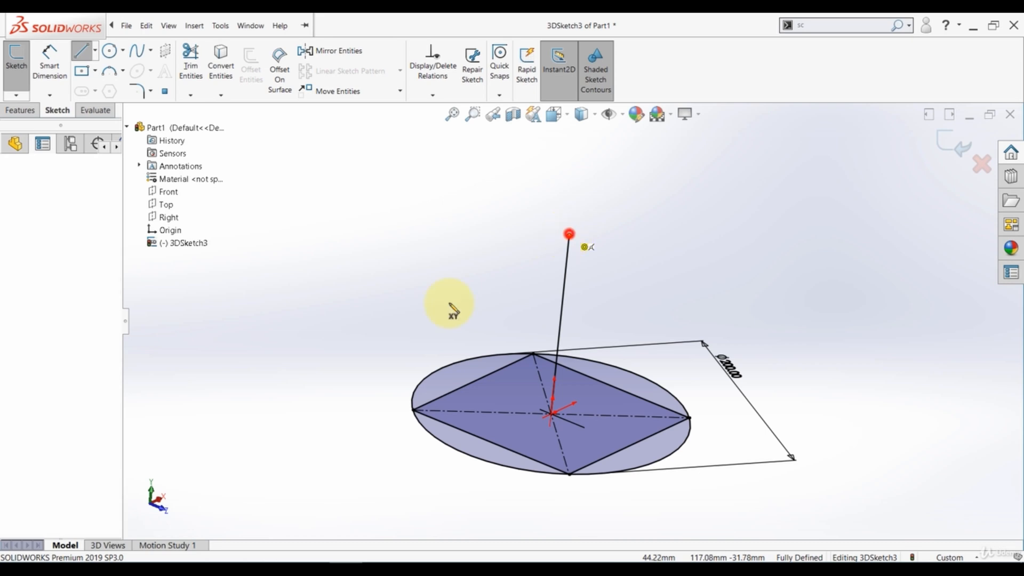
click(417, 410)
key(Escape)
scroll(422, 411, down, 10)
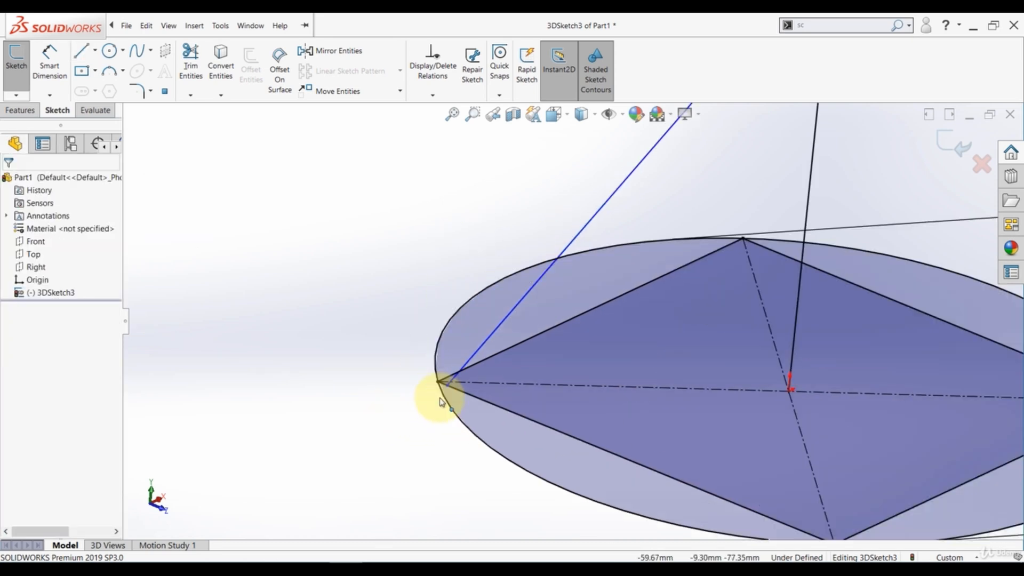
Pull the sloping line's lower endpoint clear and merge it with the square's left corner.
drag(457, 349, 394, 257)
click(396, 370)
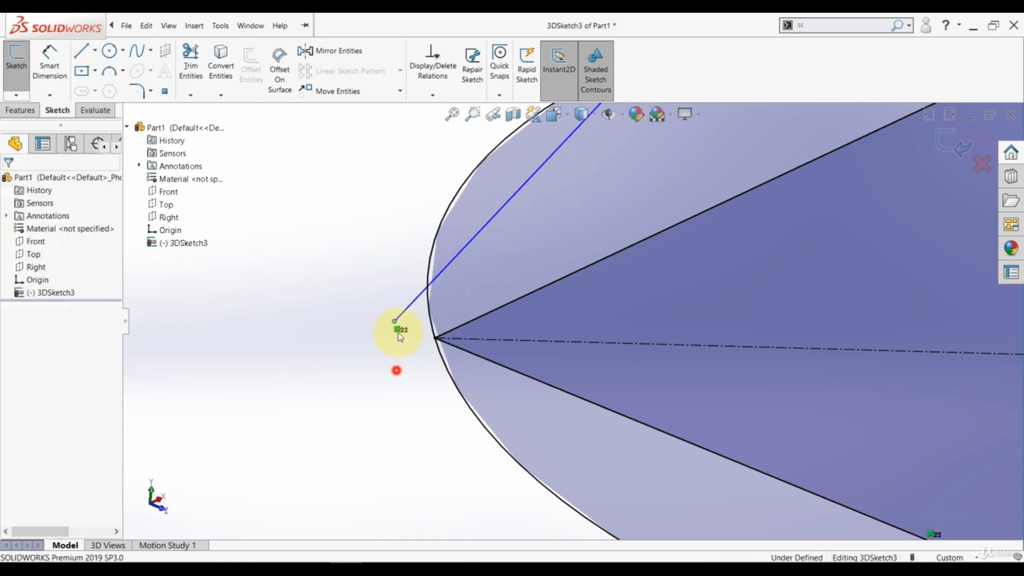
click(396, 320)
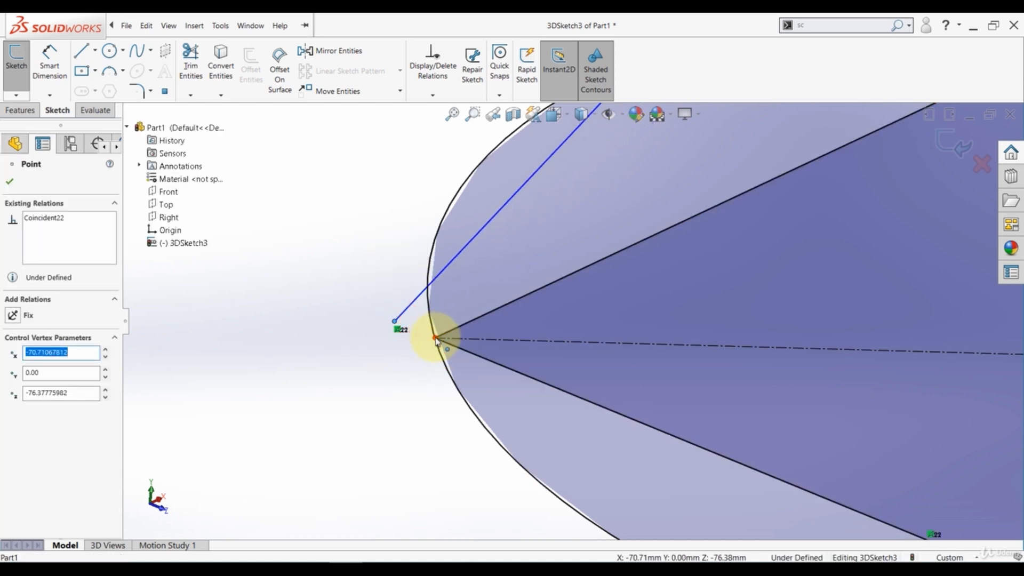
ctrl+click(436, 337)
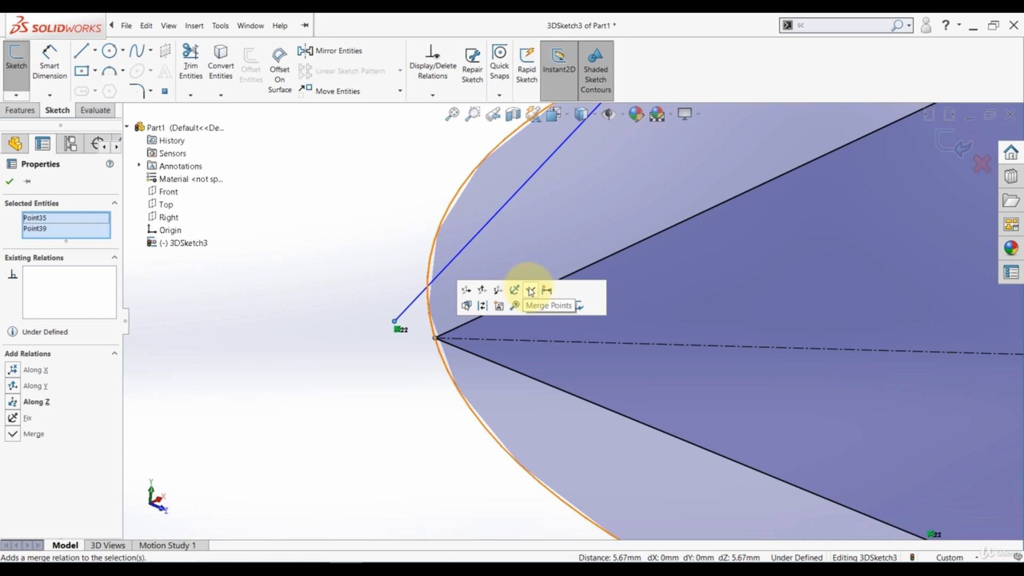
click(531, 290)
click(320, 328)
key(f)
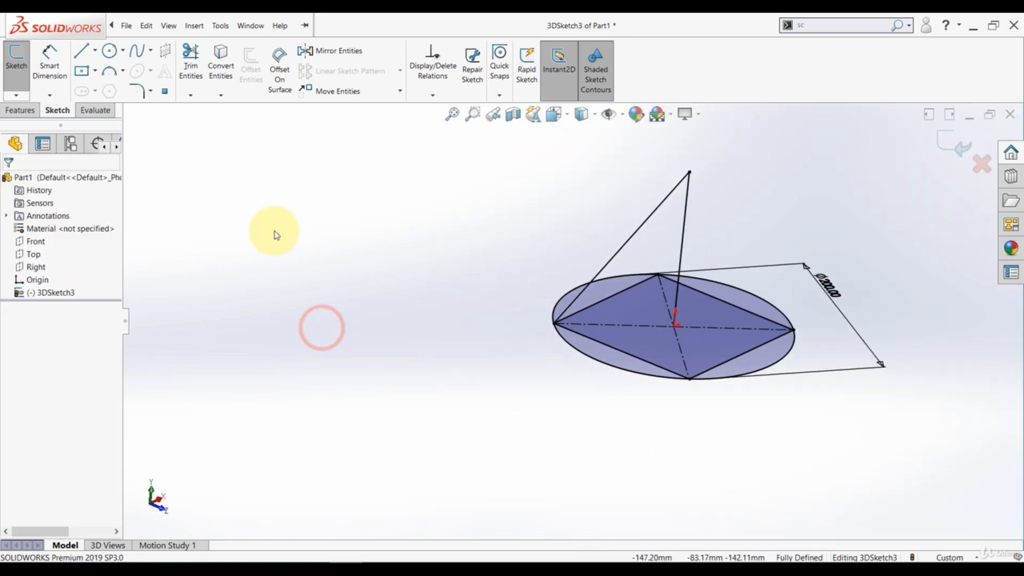
Draw two sloping lines from the apex, one to the square's right corner and one to its rear corner.
click(689, 172)
click(794, 330)
key(Escape)
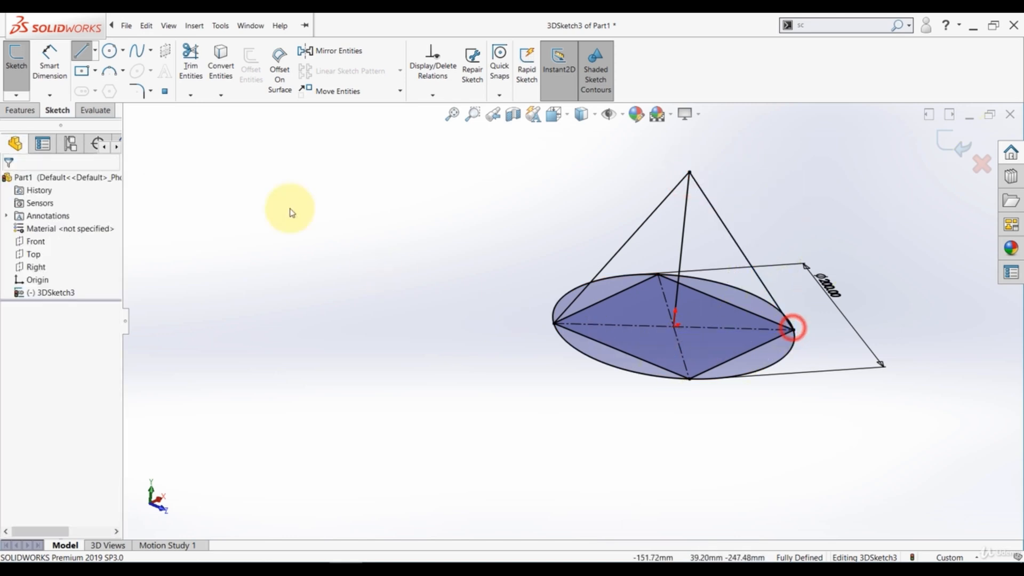
click(80, 50)
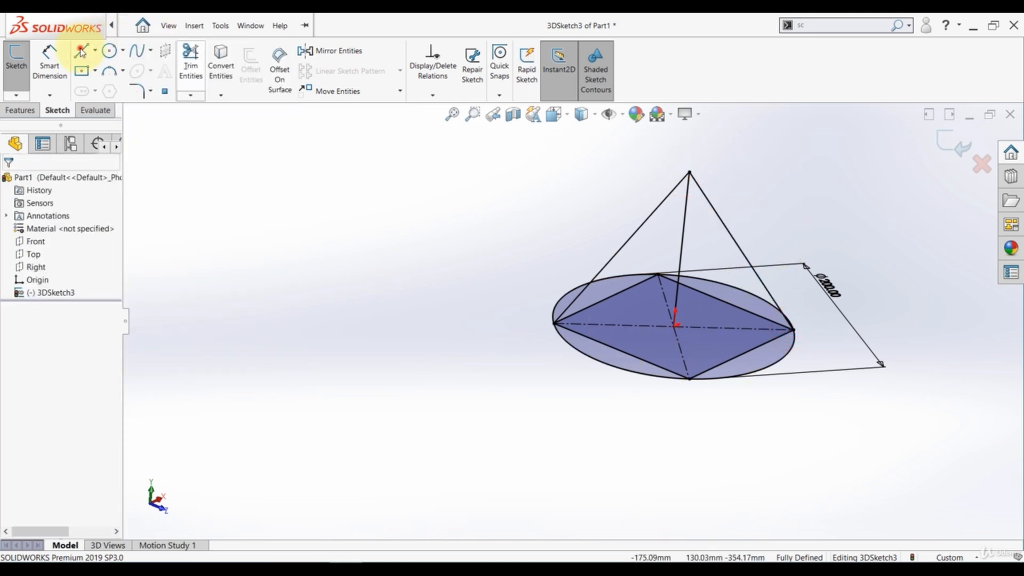
click(689, 172)
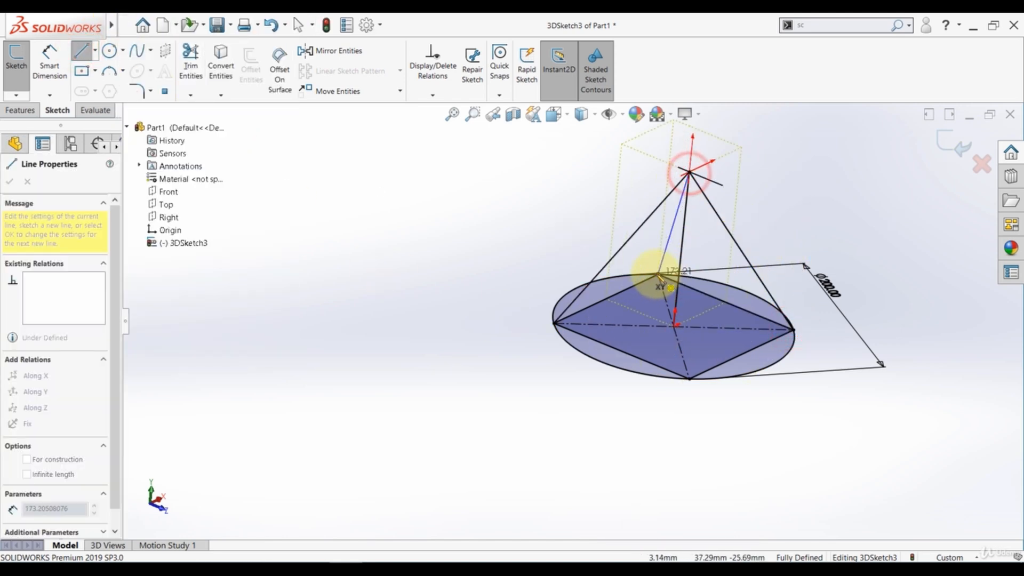
click(658, 276)
key(Escape)
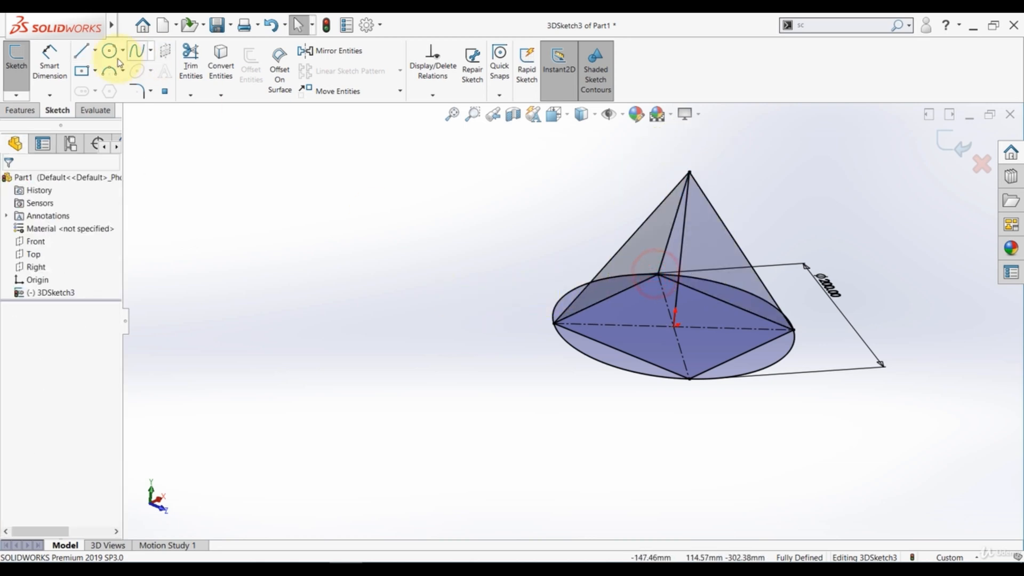
Draw the last sloping edge from the apex to the square's front corner.
click(80, 52)
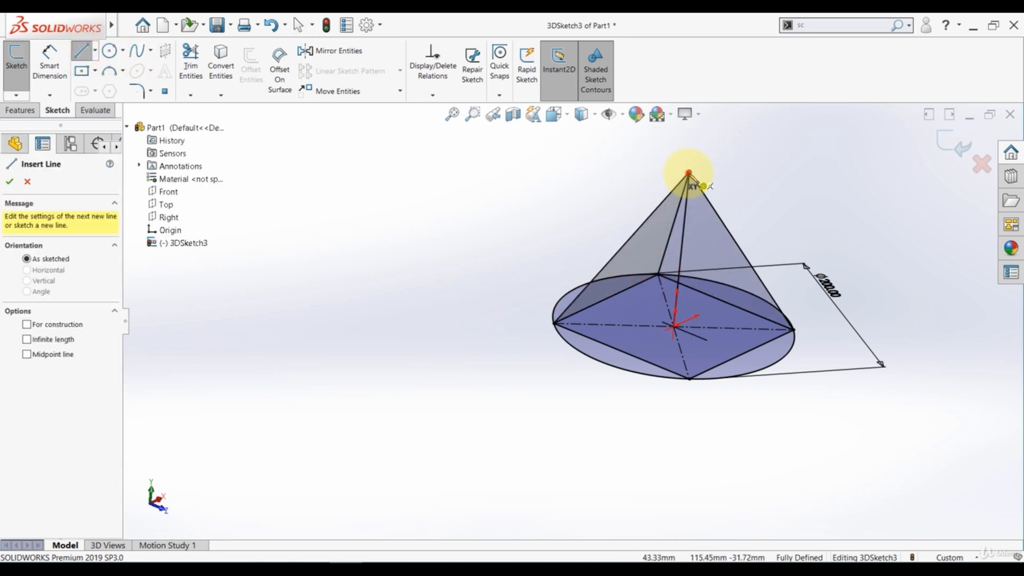
click(689, 172)
click(690, 379)
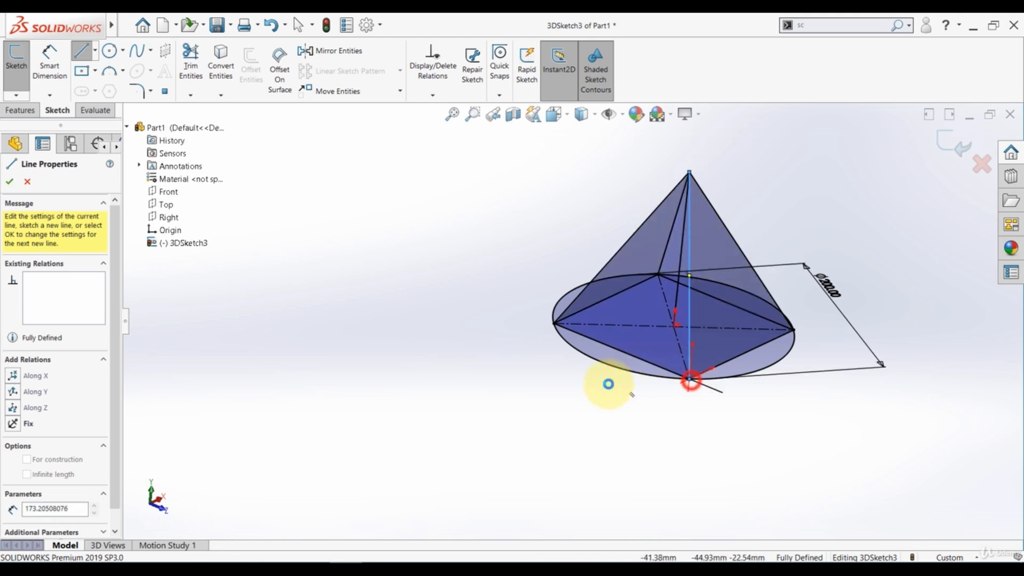
key(Escape)
middle_drag(599, 396, 544, 393)
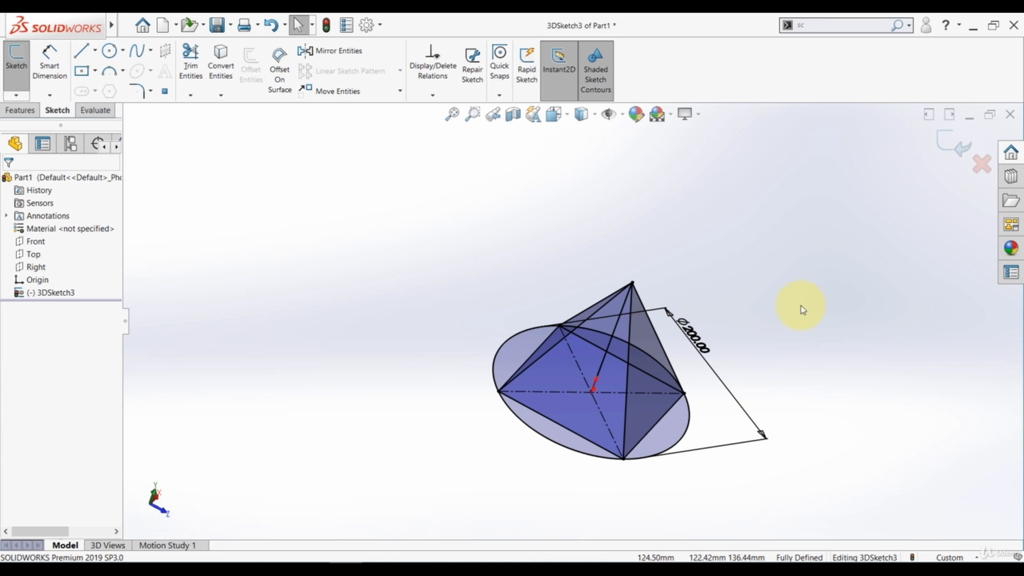
Delete all the pyramid geometry from the 3D sketch.
middle_drag(793, 350, 768, 325)
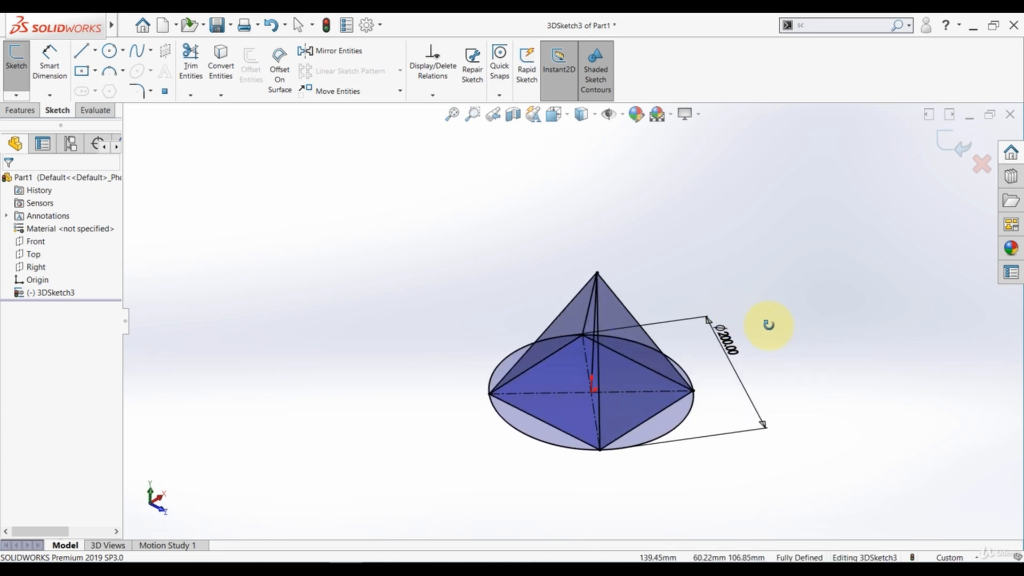
middle_drag(793, 427, 811, 399)
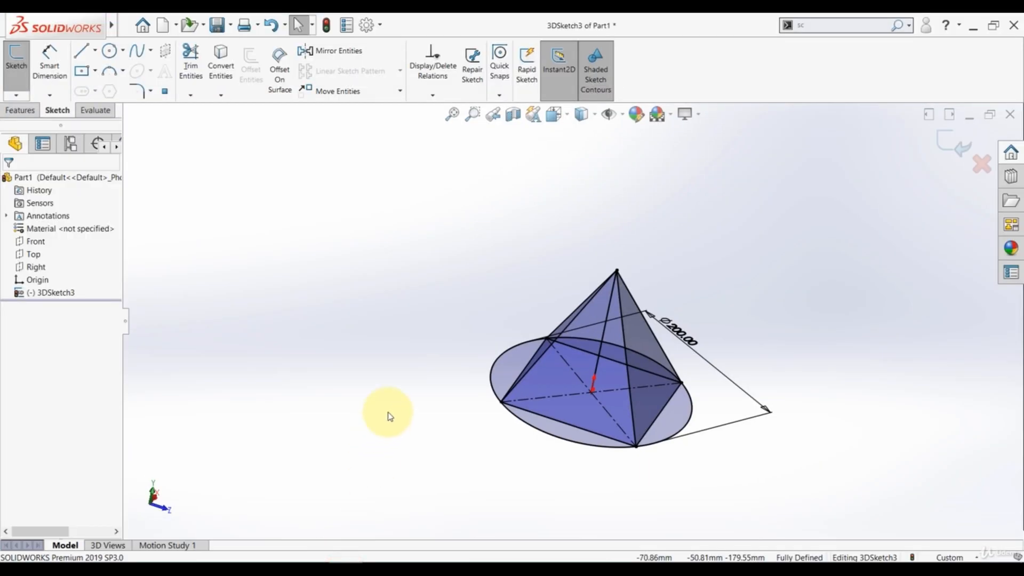
key(ctrl+a)
key(Delete)
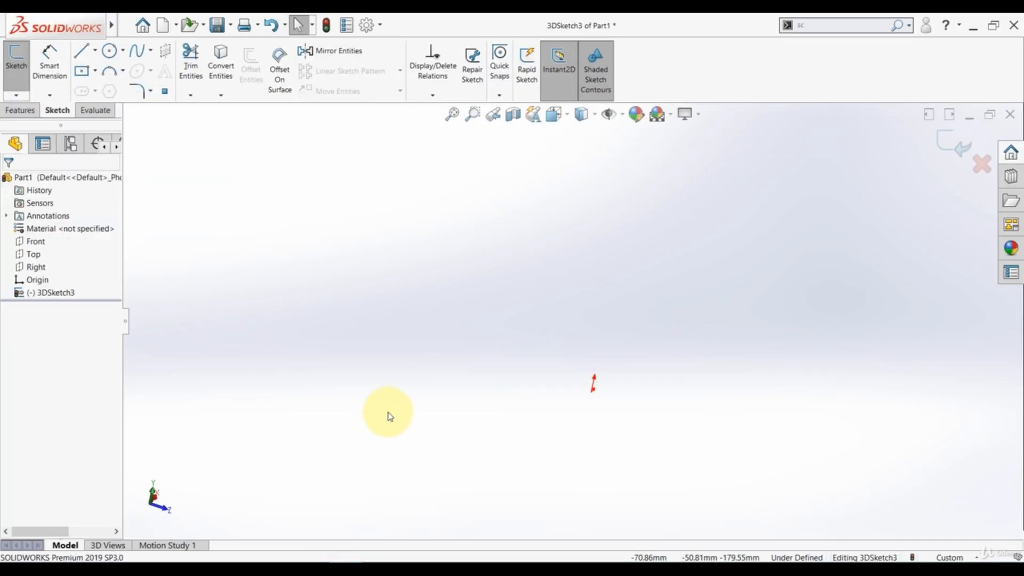
Draw a midpoint line about 283 mm long along X, centred on the origin.
click(95, 51)
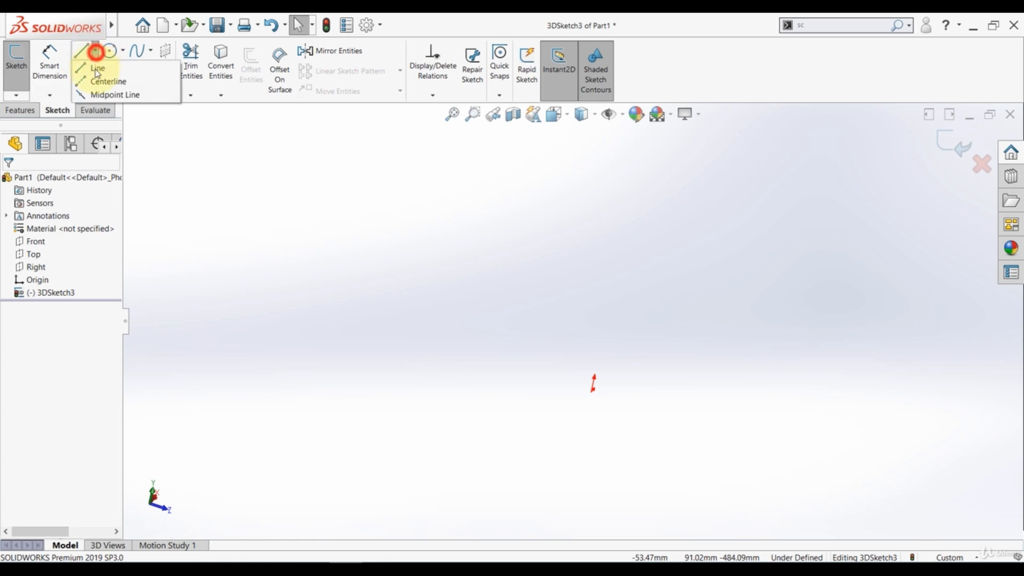
click(98, 95)
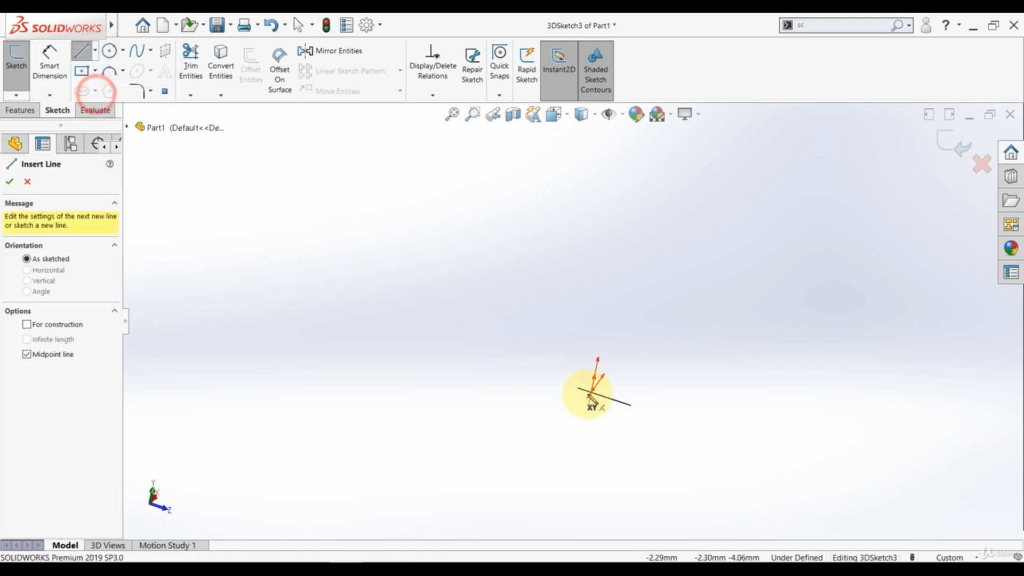
middle_drag(541, 352, 507, 370)
click(587, 381)
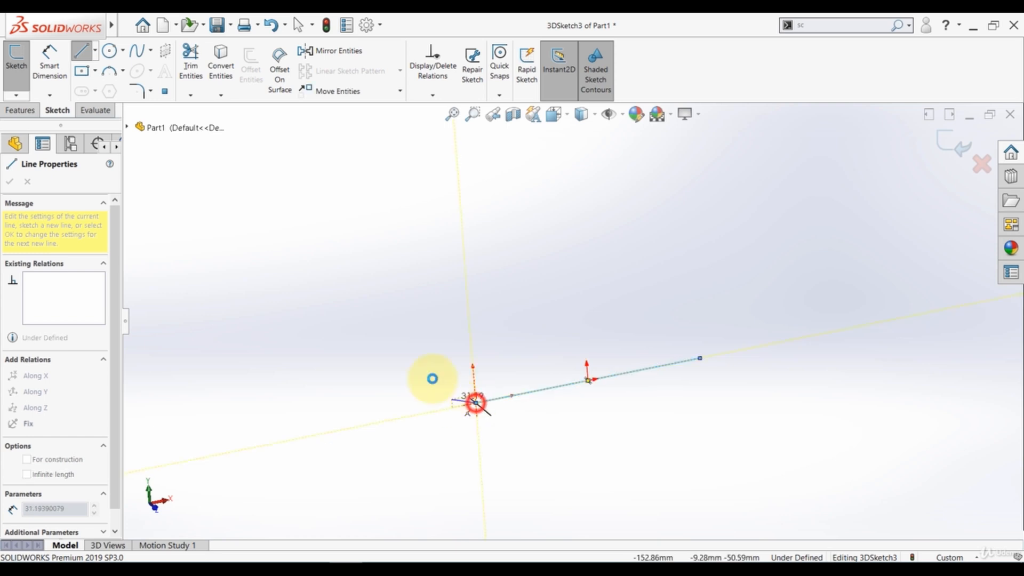
click(475, 403)
Dimension the line through the origin to 400 mm.
click(52, 52)
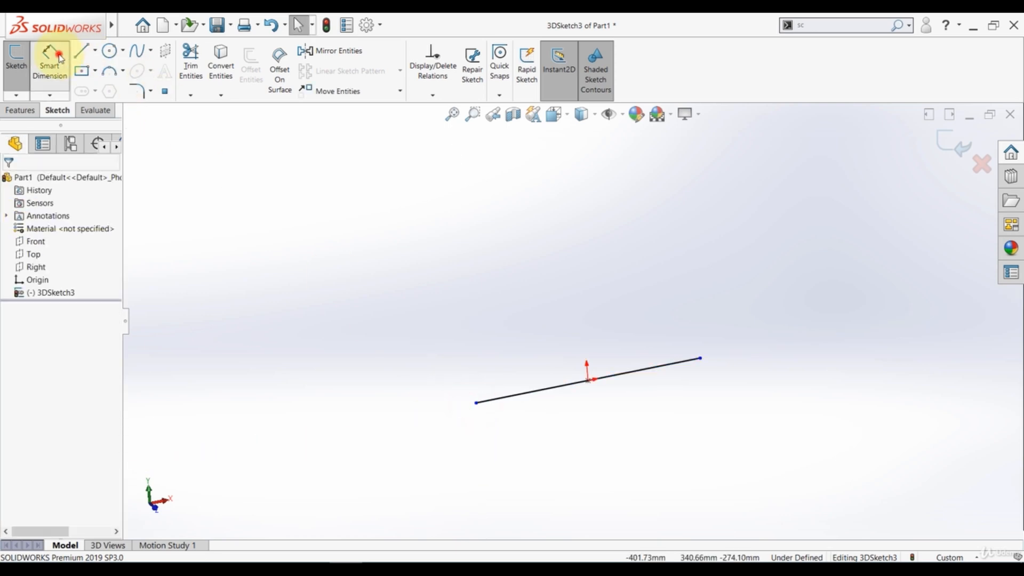
click(558, 386)
click(590, 421)
text(400)
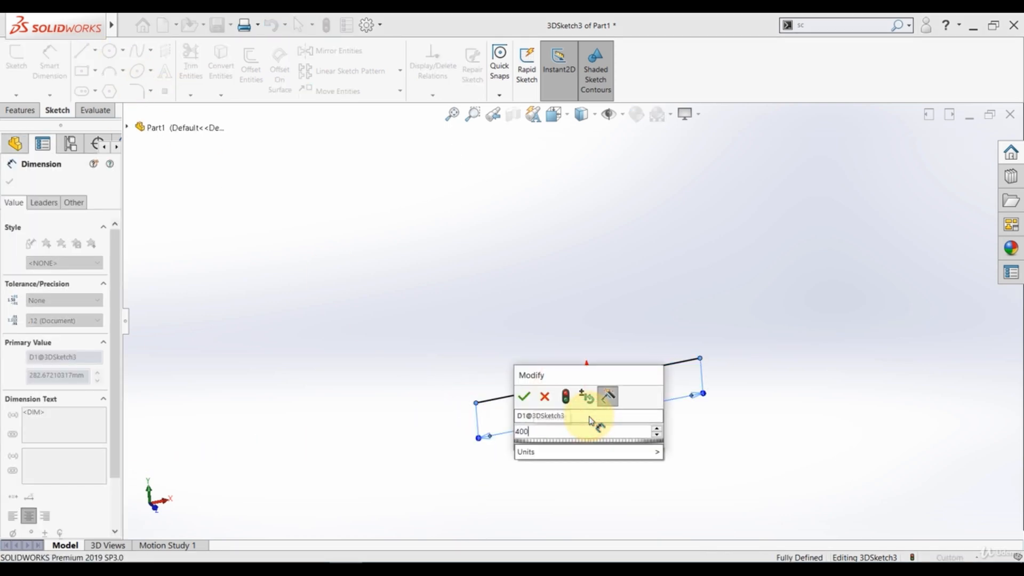
key(Return)
key(Escape)
key(Escape)
Draw a line about 162 mm long backward along Z from the 400 mm line's left end, using the YZ sketch plane.
mouse_move(585, 431)
middle_down()
mouse_move(622, 405)
mouse_move(615, 446)
middle_up()
click(84, 51)
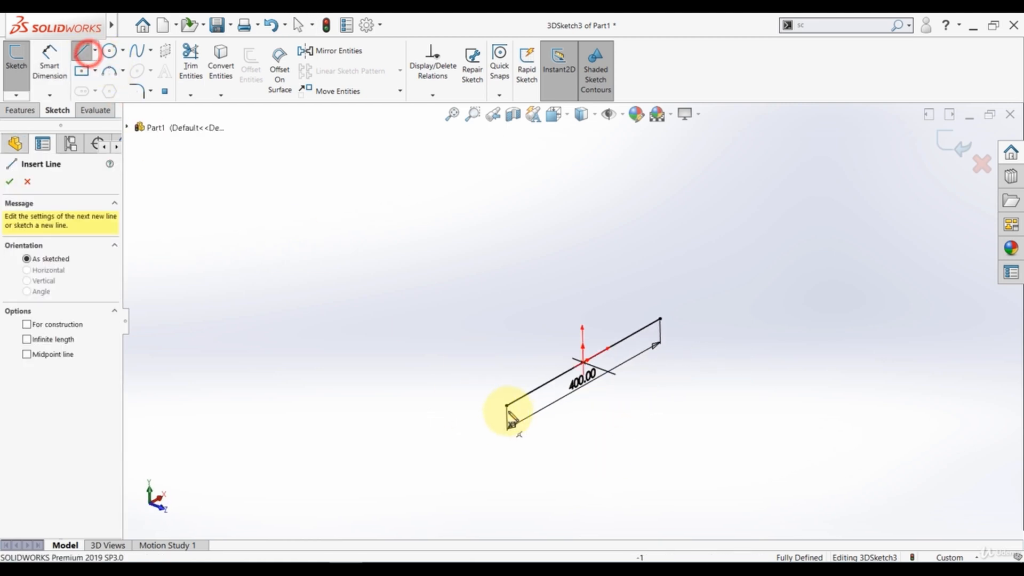
click(508, 407)
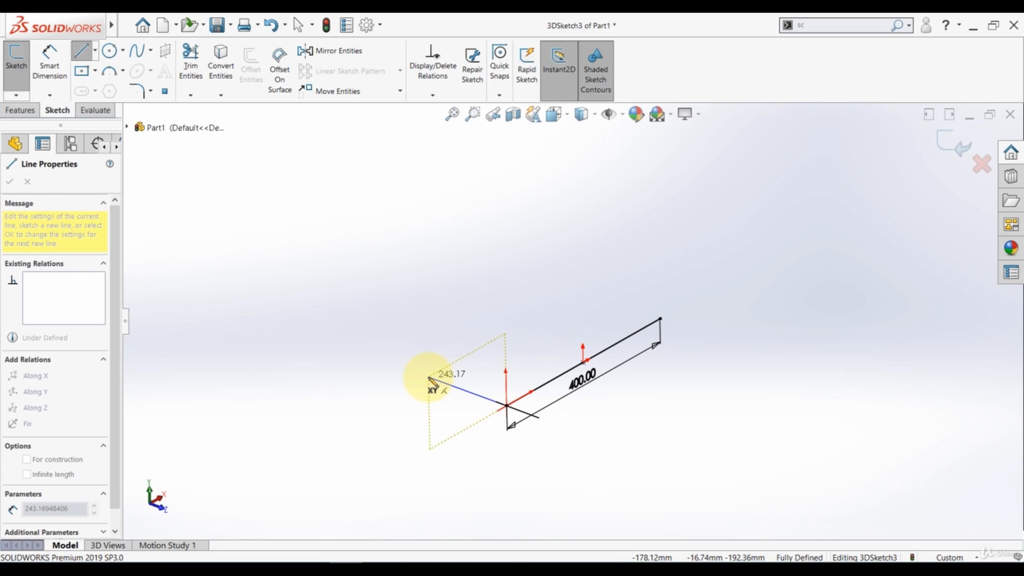
key(Tab)
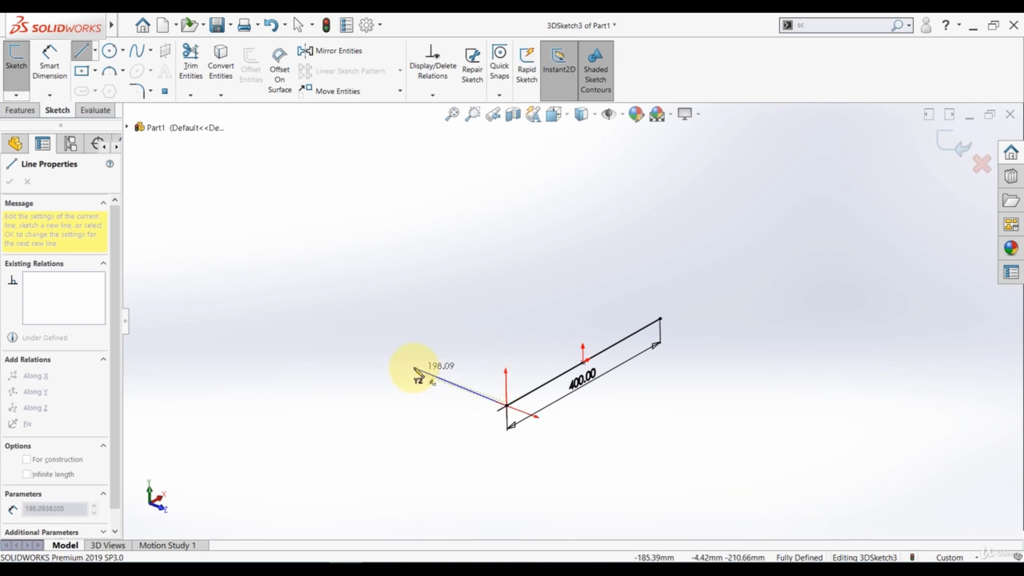
click(433, 380)
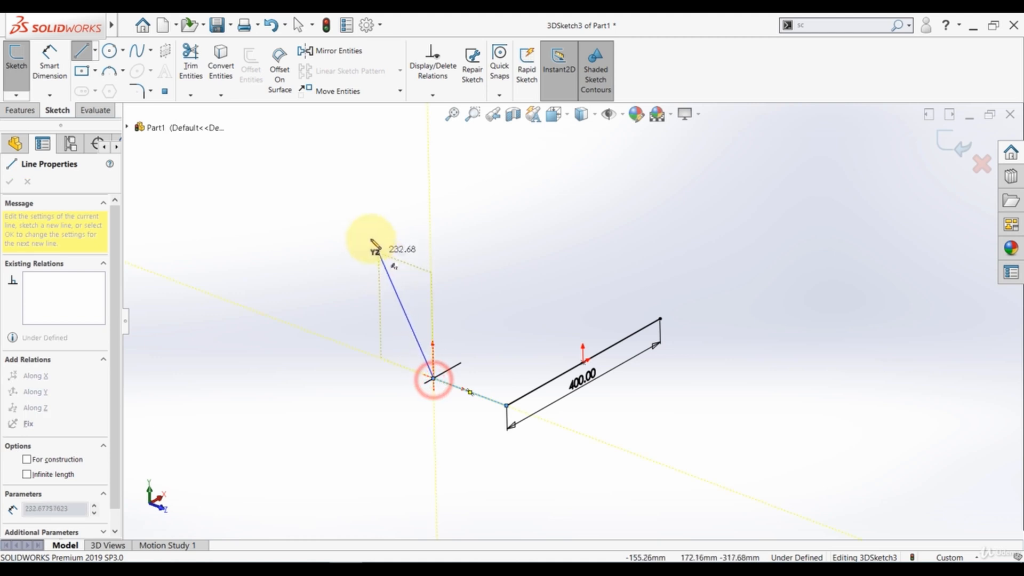
Continue the chain with a line in the YZ plane sloping upward and away from the short Z line's end.
middle_drag(446, 412, 477, 424)
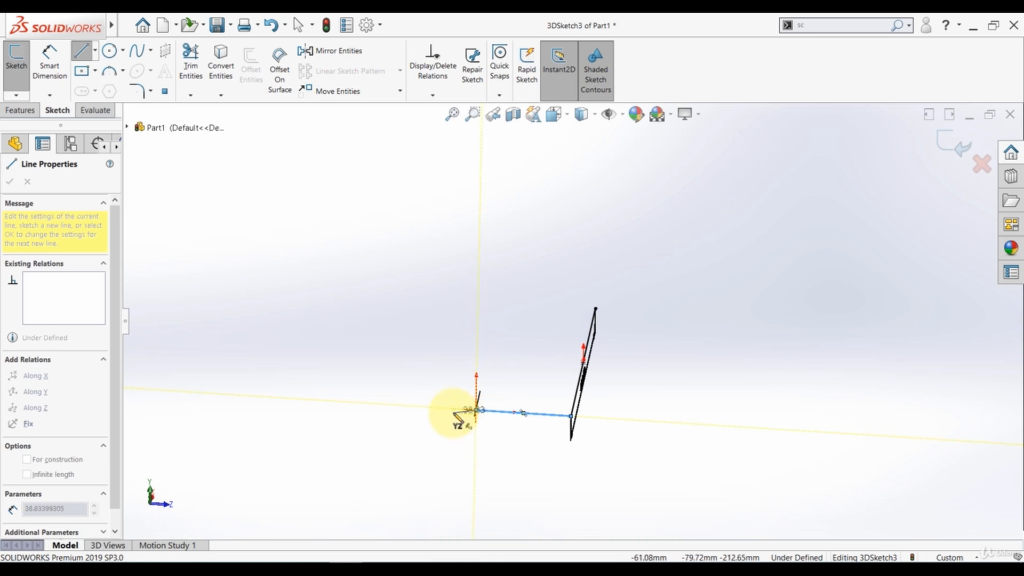
middle_drag(430, 354, 421, 307)
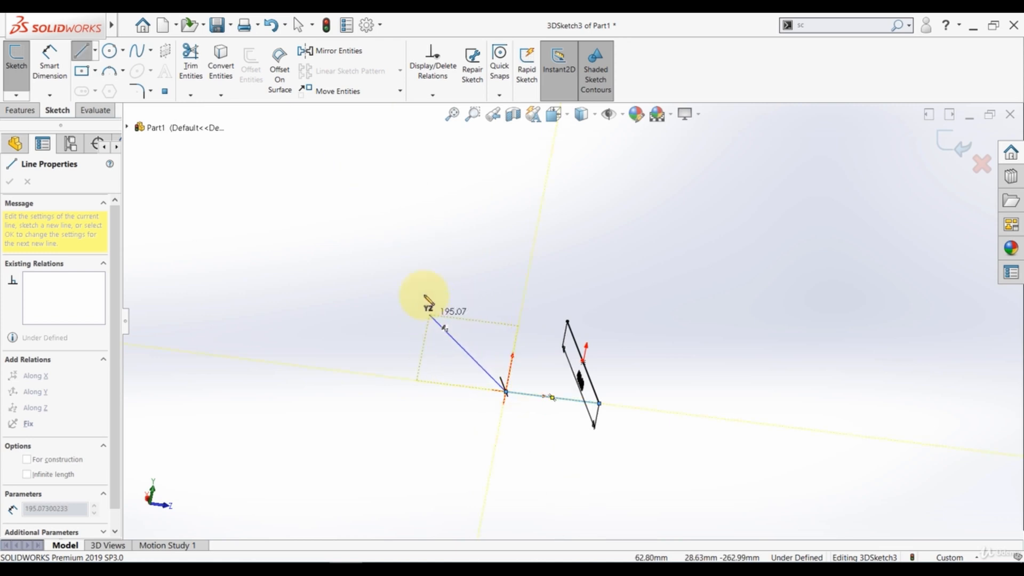
middle_drag(416, 284, 373, 291)
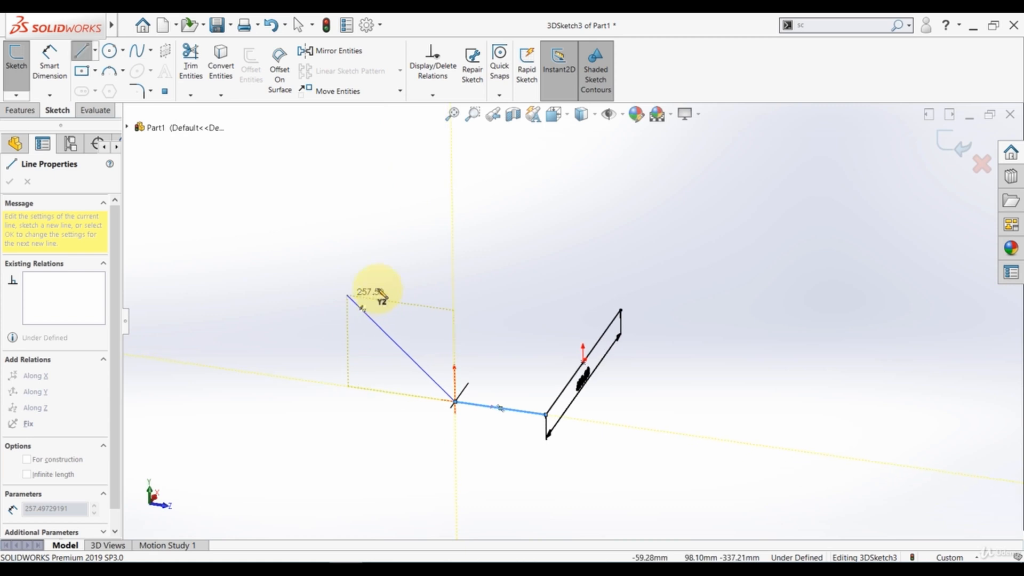
click(346, 264)
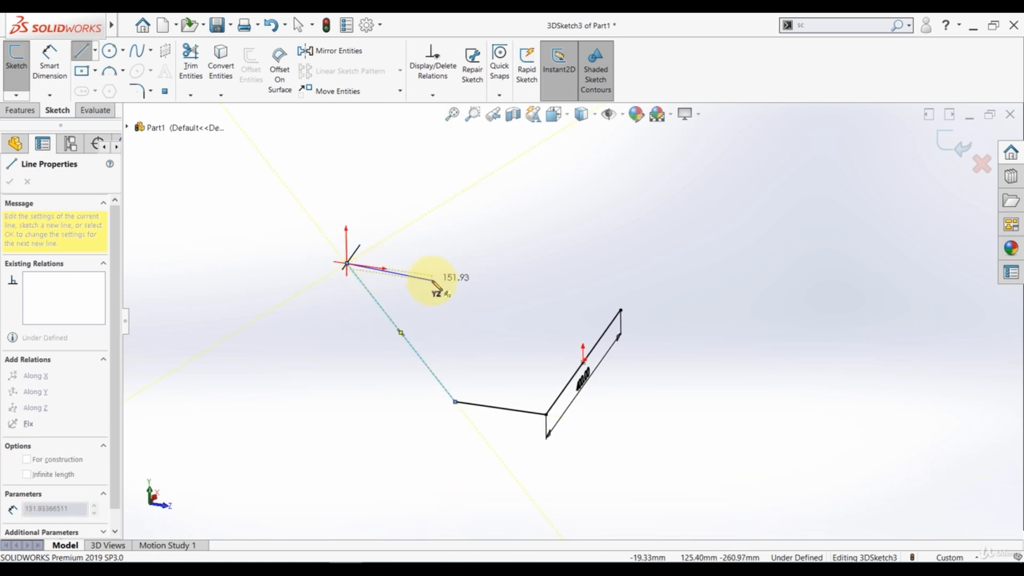
Draw a line forward along Z from the top of the sloping line and a final line along X from its end.
click(550, 292)
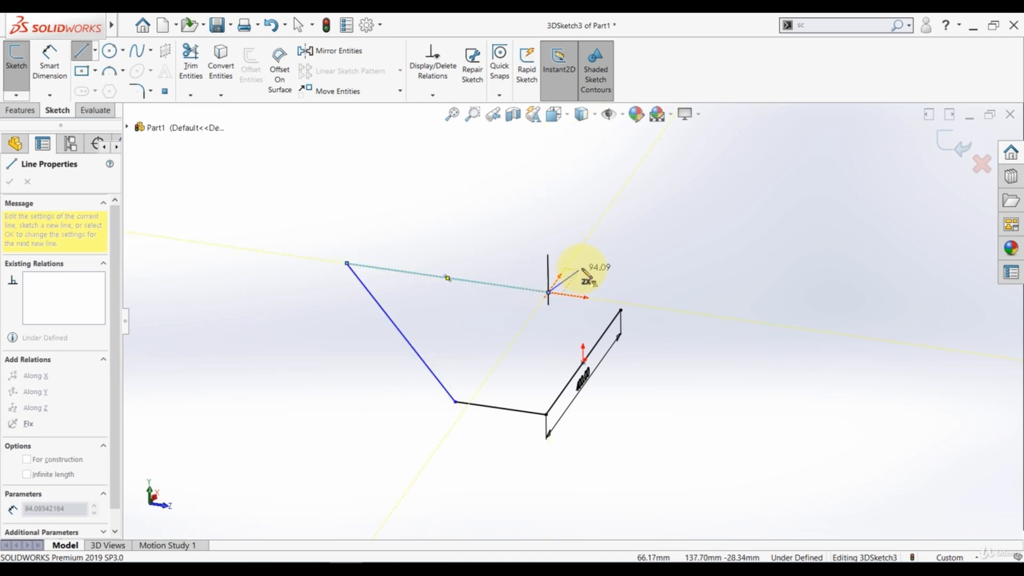
click(597, 222)
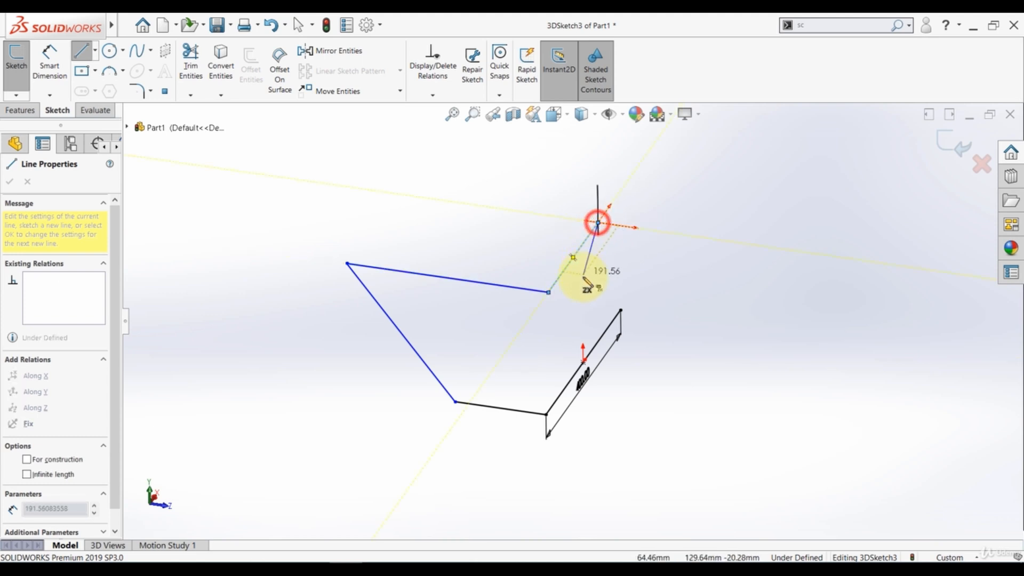
key(Escape)
Dimension the short lower Z line to 160 mm.
mouse_move(567, 371)
middle_down()
mouse_move(547, 376)
mouse_move(525, 341)
middle_up()
click(50, 54)
click(475, 401)
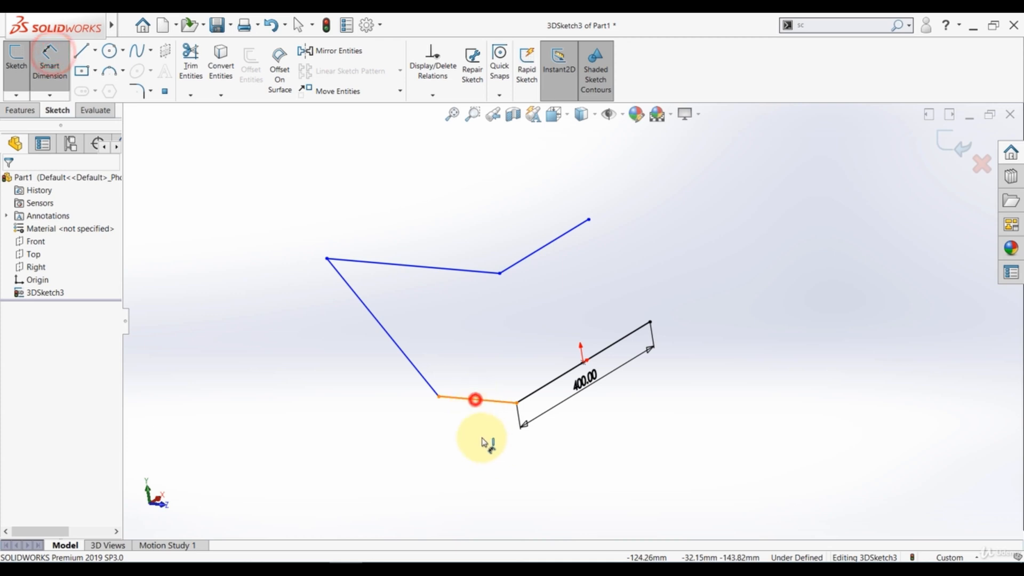
click(474, 429)
text(160)
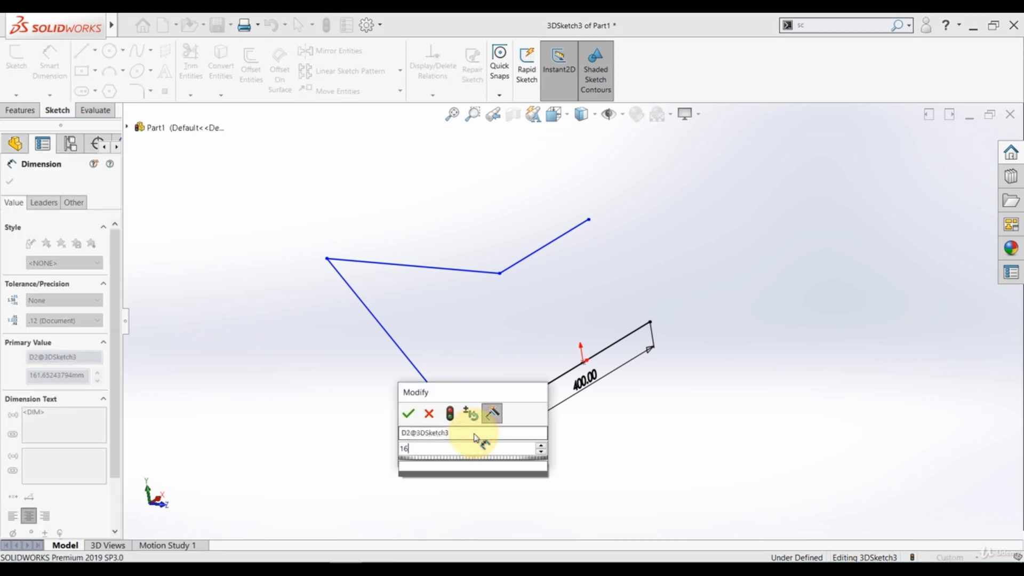
key(Return)
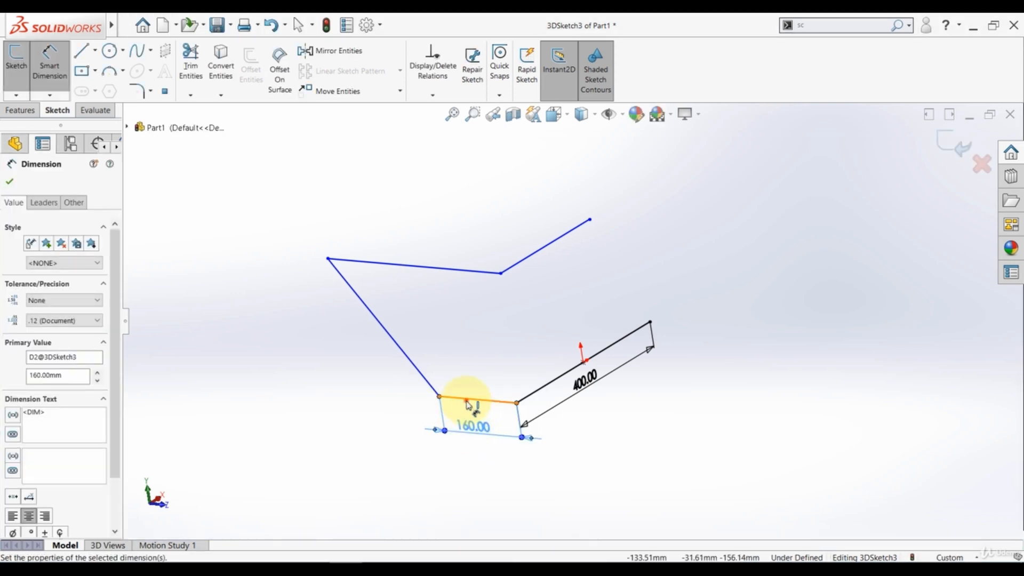
Dimension the angle between the short lower line and the sloping line to 130 degrees.
click(467, 404)
click(418, 370)
click(439, 367)
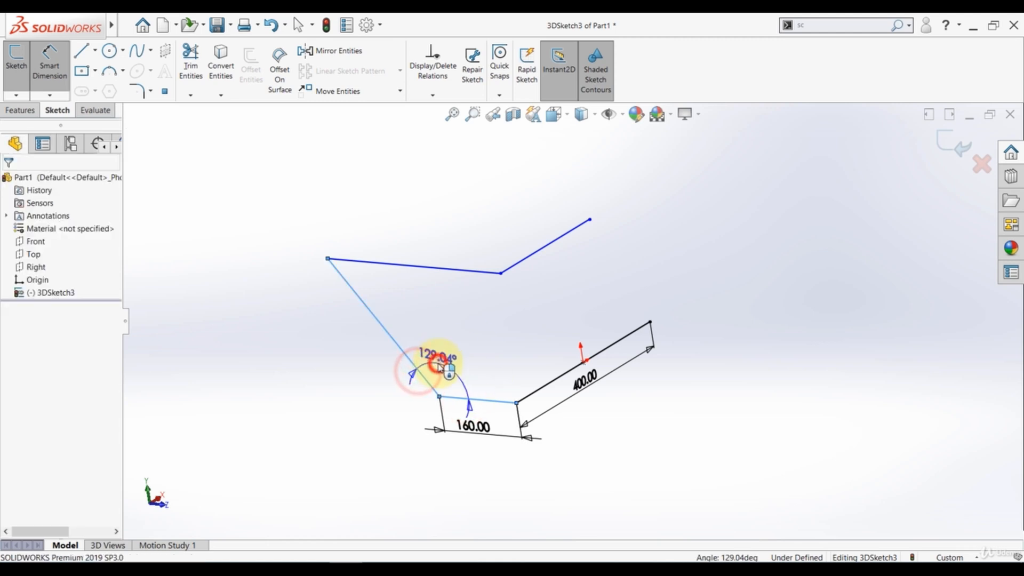
text(130)
key(Return)
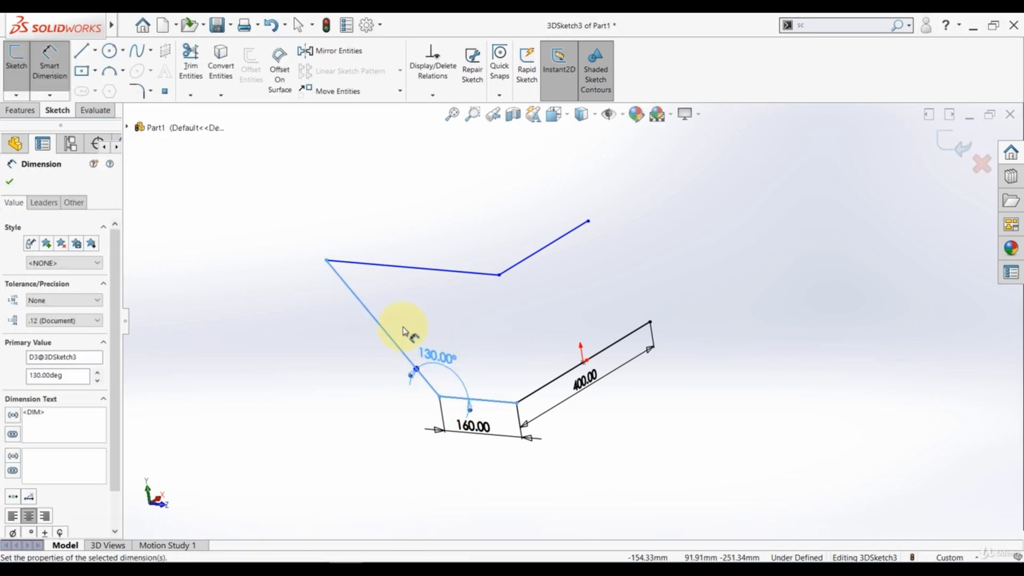
key(Escape)
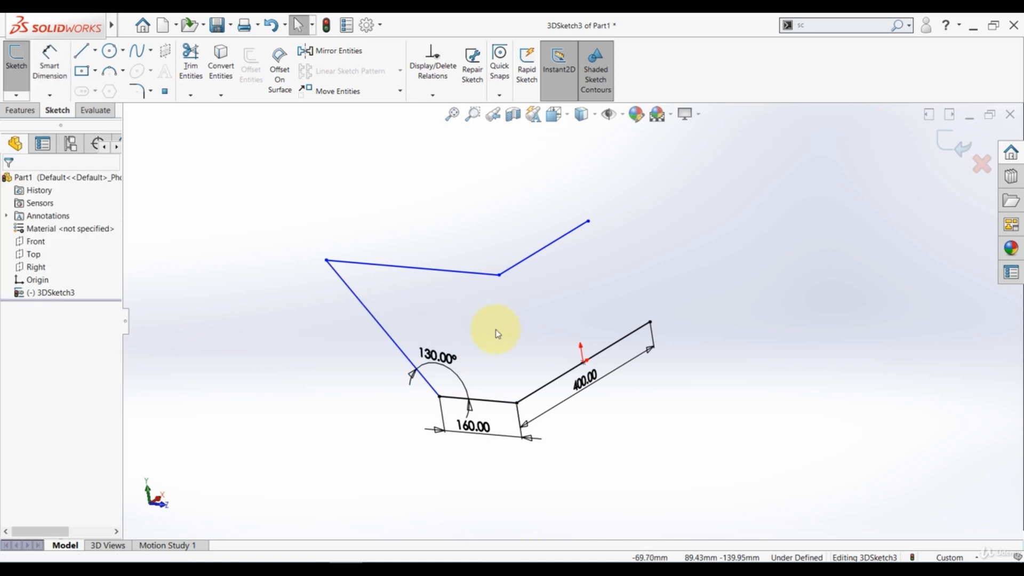
Add an Along Y relation between the upper corner where the Z and X lines meet and the lower corner beneath it.
click(500, 277)
ctrl+click(516, 404)
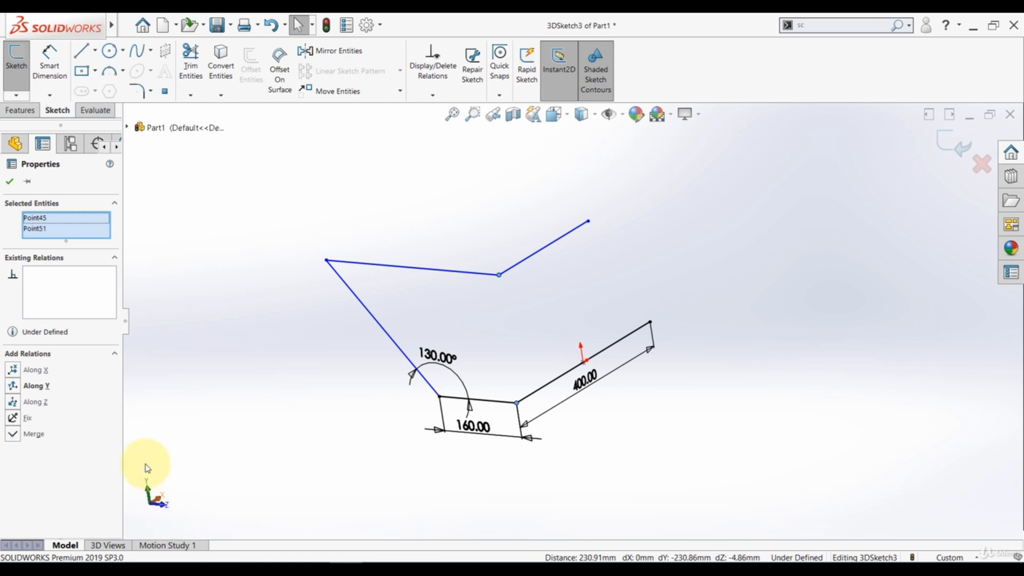
click(14, 386)
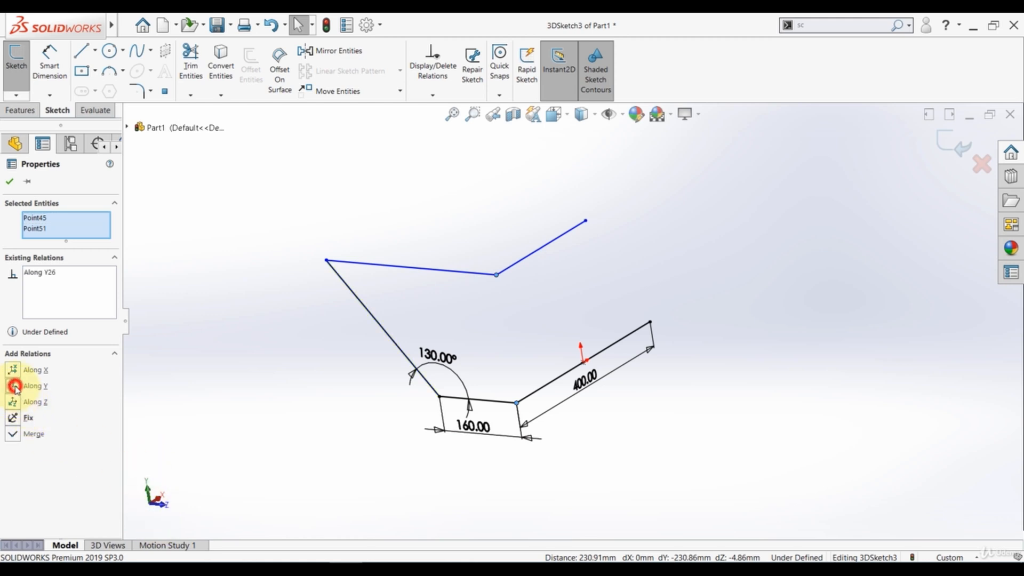
click(278, 406)
Pull the upper corner point downward to test how the profile can still move.
middle_drag(307, 403, 332, 398)
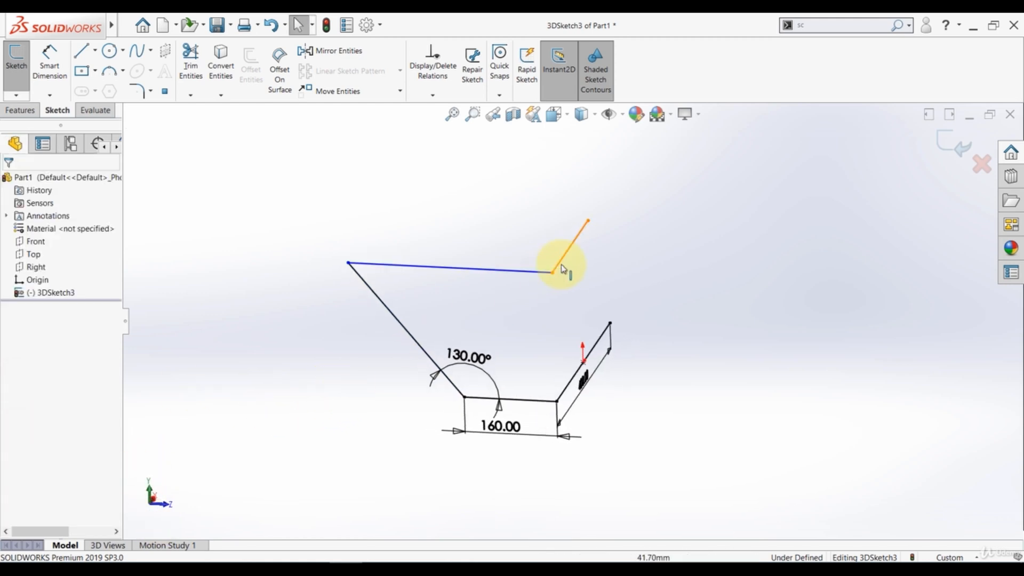
mouse_move(555, 277)
mouse_down()
mouse_move(531, 268)
mouse_move(549, 293)
mouse_move(525, 278)
mouse_up()
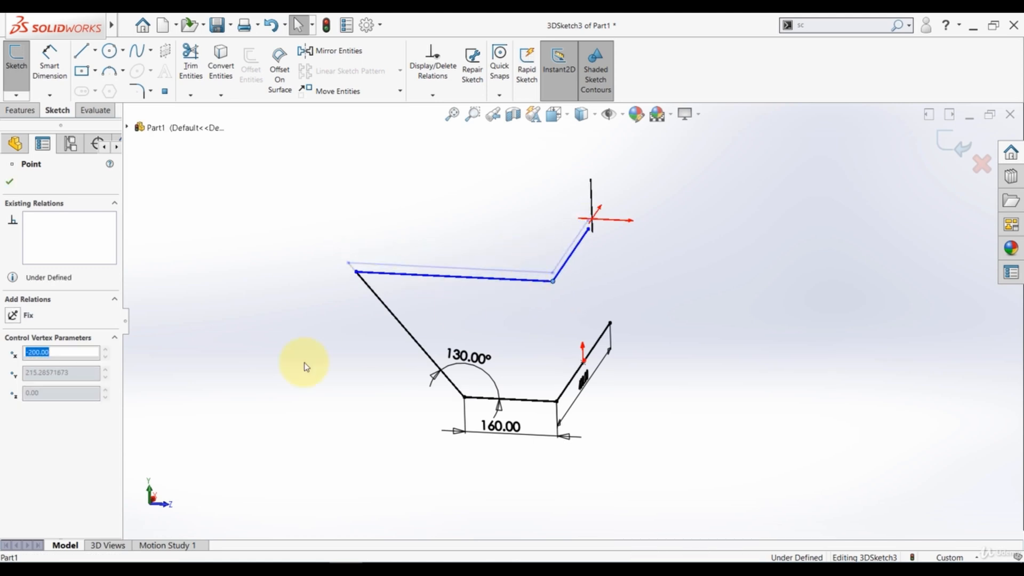
click(259, 380)
Dimension the distance between the upper Z line and the short lower Z line to 350 mm.
click(49, 69)
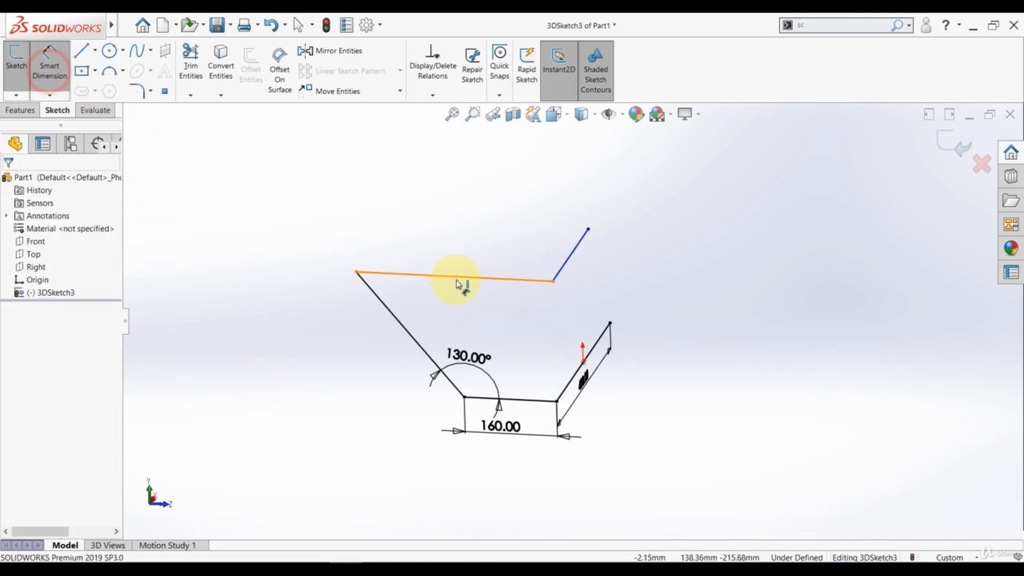
click(454, 277)
click(531, 400)
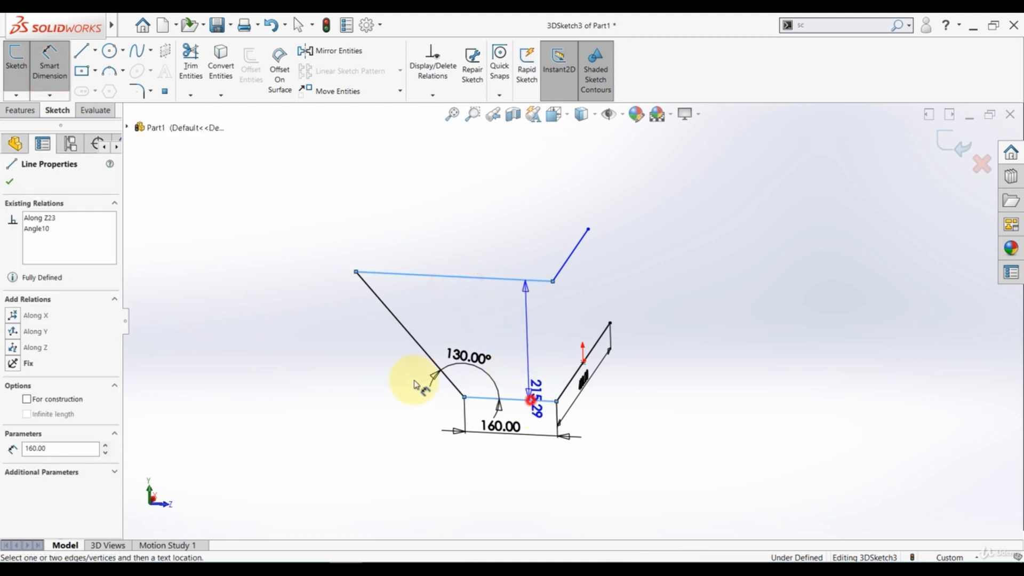
click(291, 355)
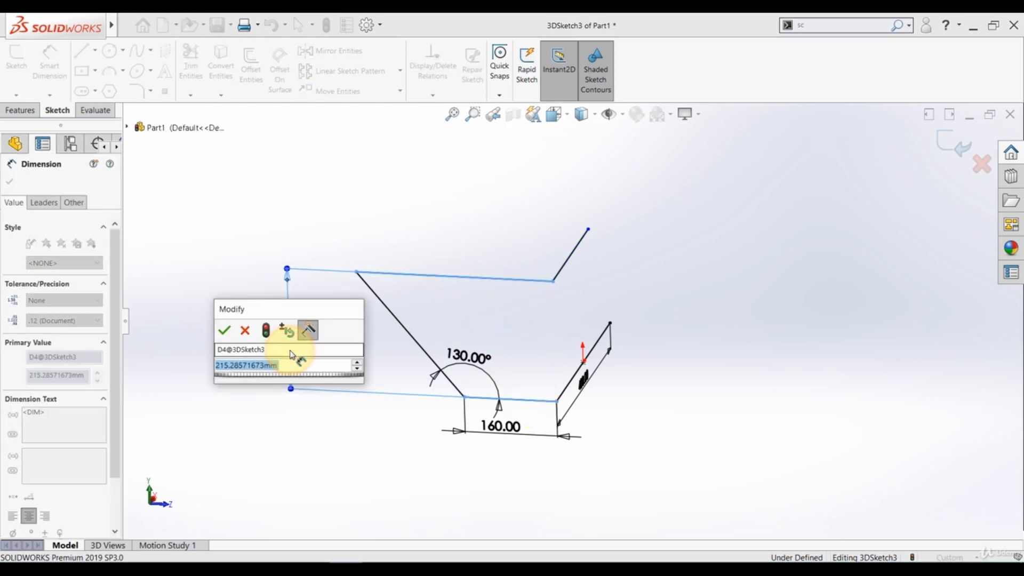
text(350)
key(Return)
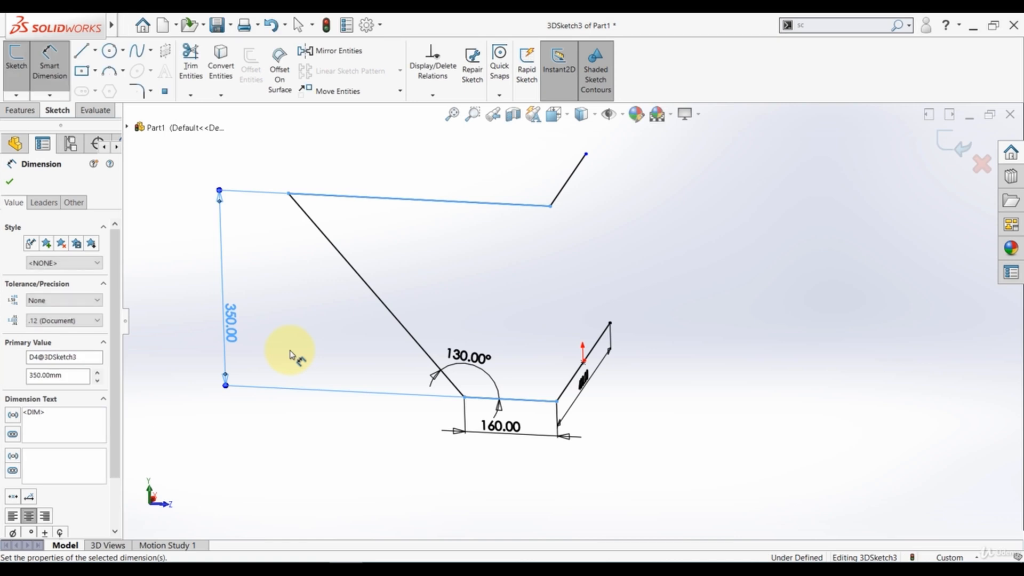
key(Escape)
Add an Along Y relation between the free end of the upper X line and the origin at the midpoint of the 400 mm line.
mouse_move(678, 324)
middle_down()
mouse_move(613, 245)
mouse_move(542, 295)
mouse_move(568, 253)
middle_up()
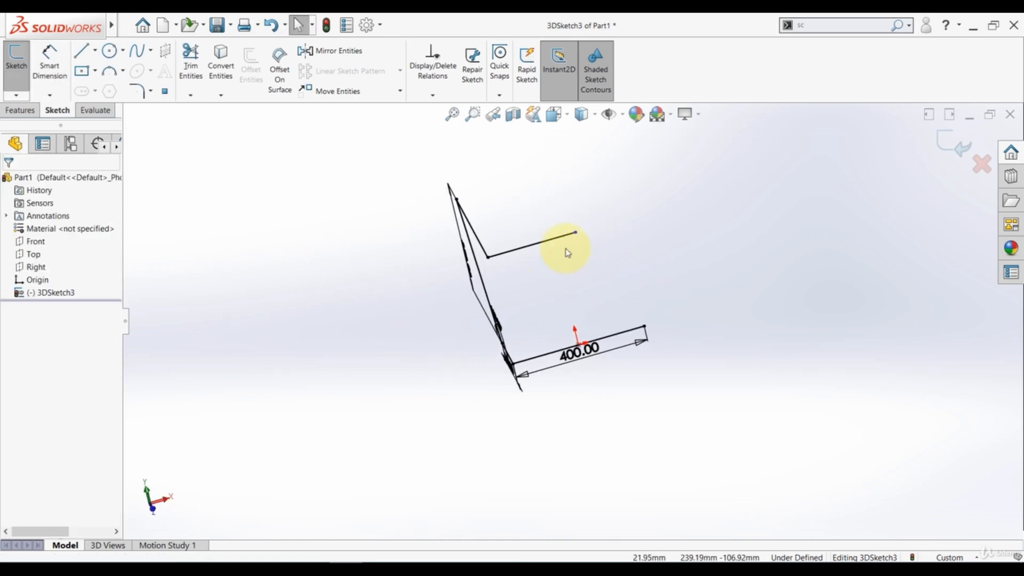
click(575, 233)
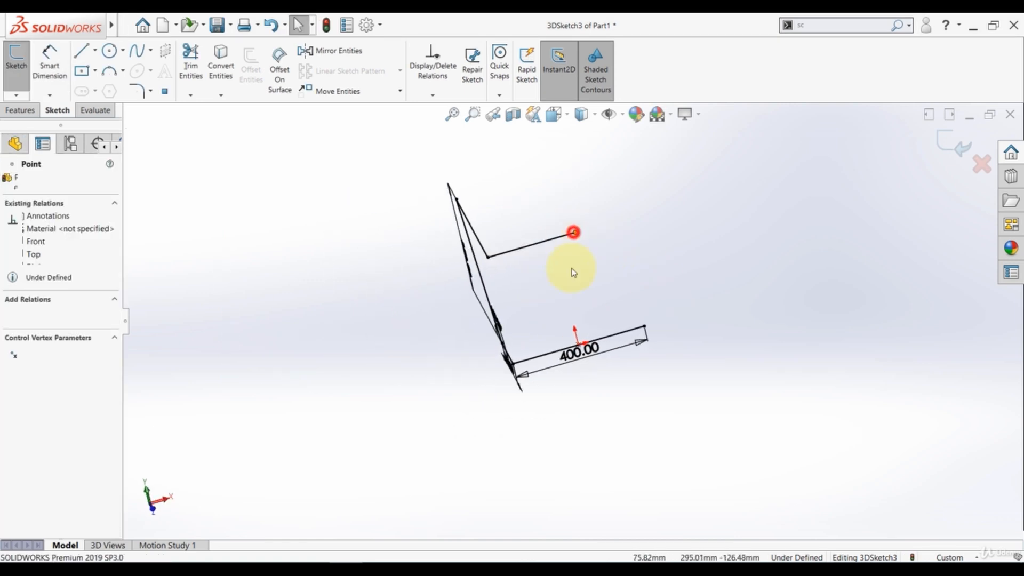
ctrl+click(578, 345)
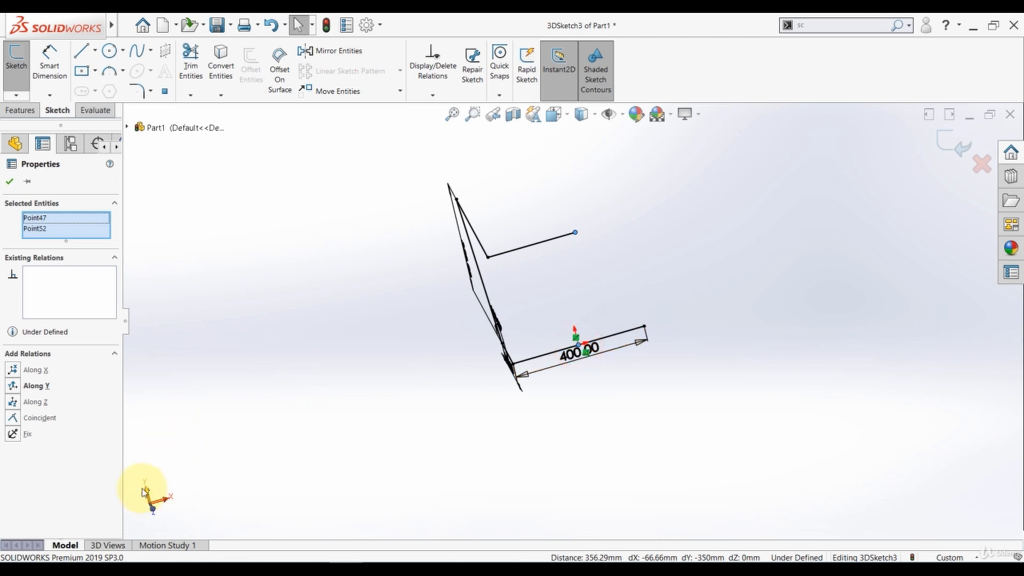
click(13, 386)
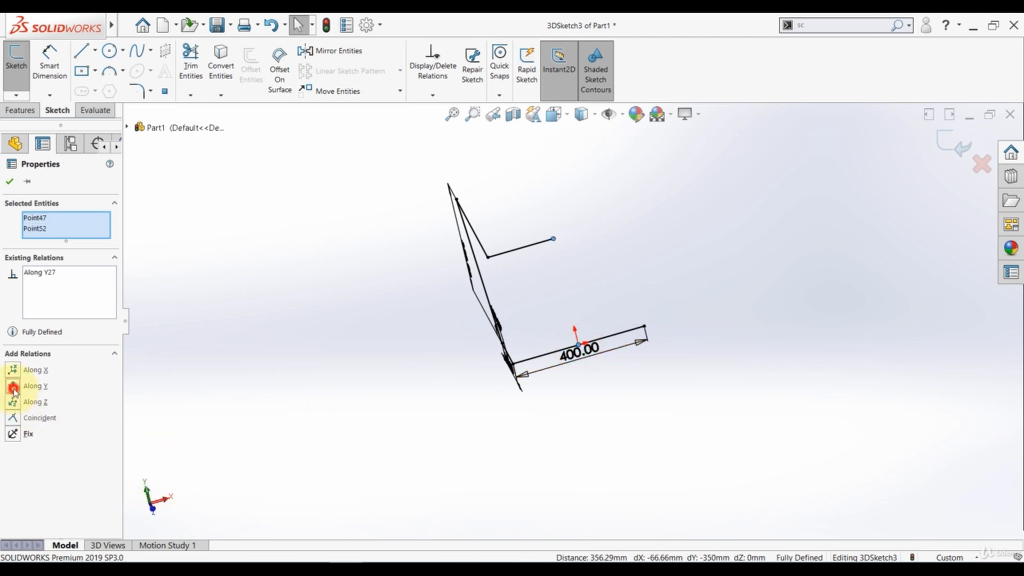
click(307, 376)
Fillet the corner between the short lower line and the sloping line with a 220 mm radius.
mouse_move(377, 354)
middle_down()
mouse_move(439, 245)
mouse_move(475, 279)
mouse_move(530, 259)
middle_up()
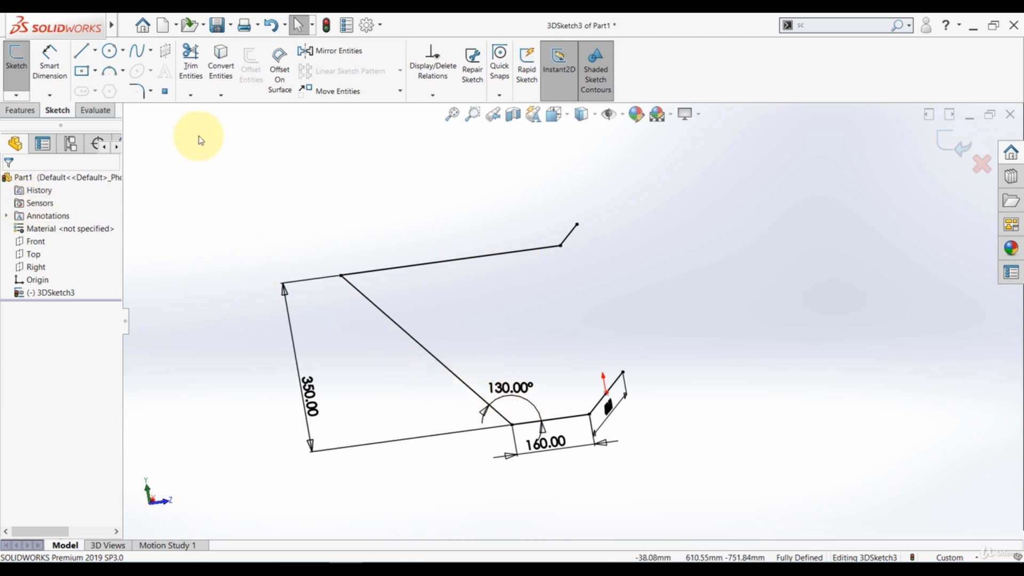
click(137, 91)
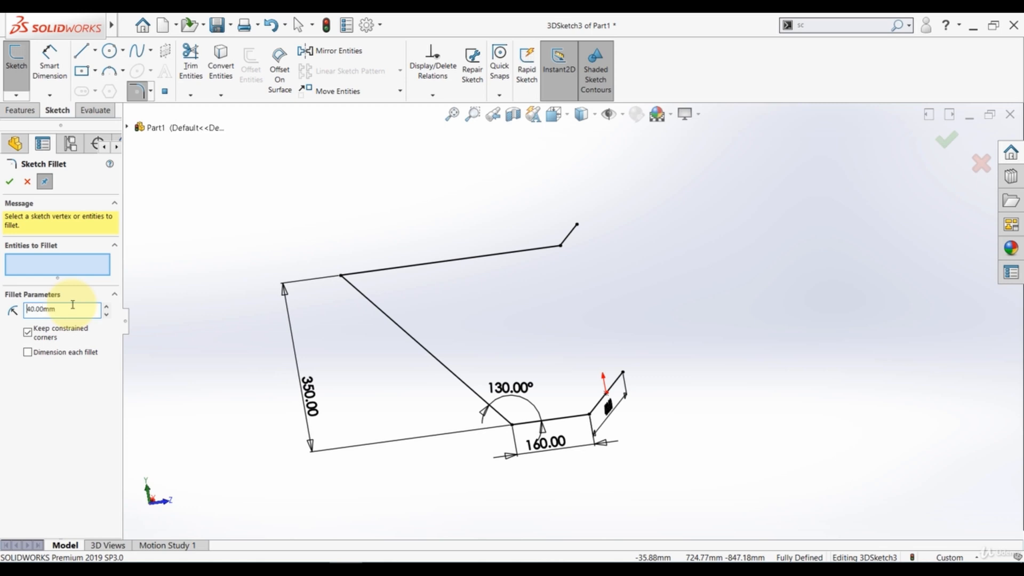
click(513, 428)
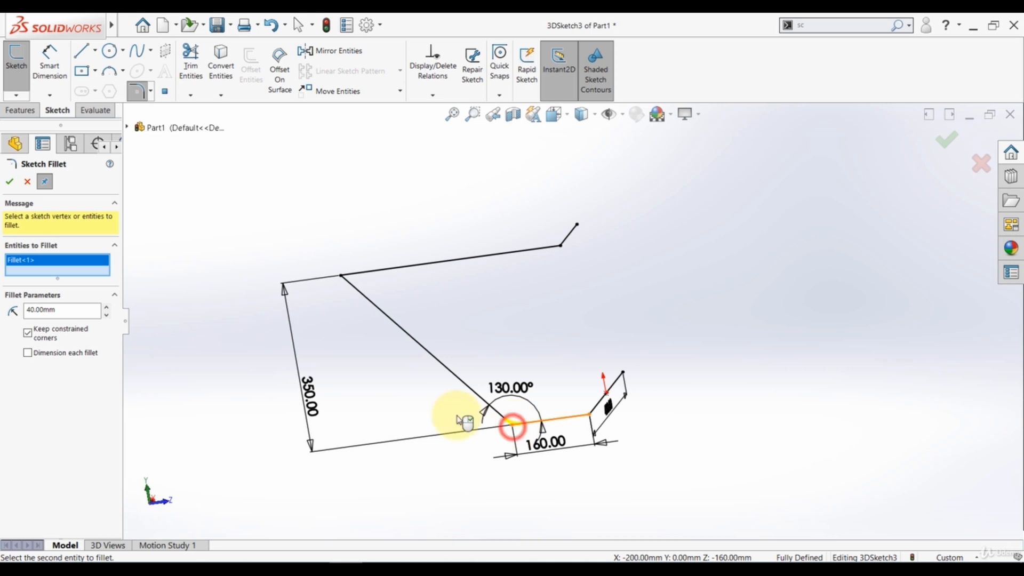
click(109, 309)
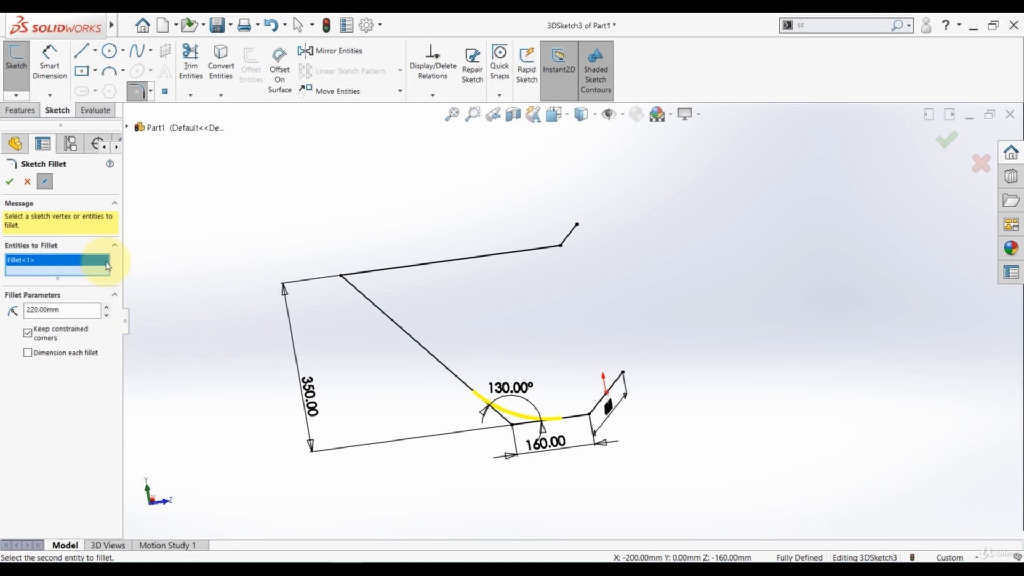
click(8, 182)
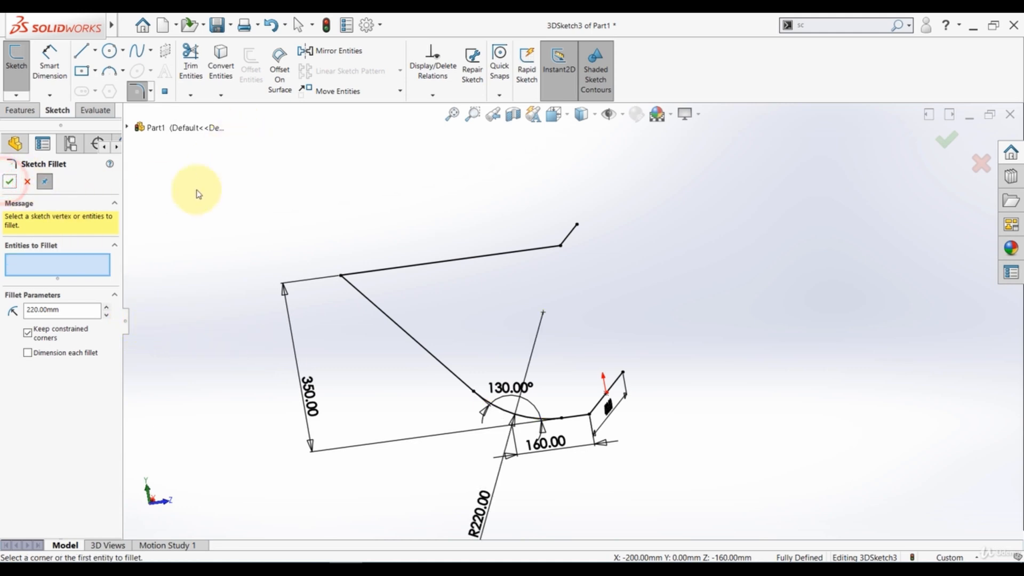
Fillet the corner between the sloping line and the upper Z line with a 60 mm radius.
click(341, 276)
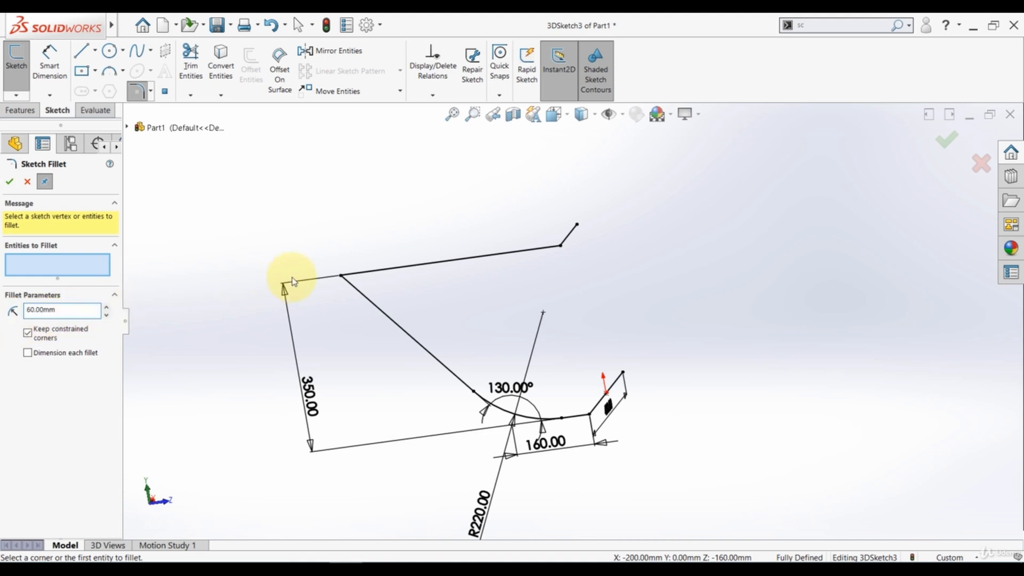
click(355, 276)
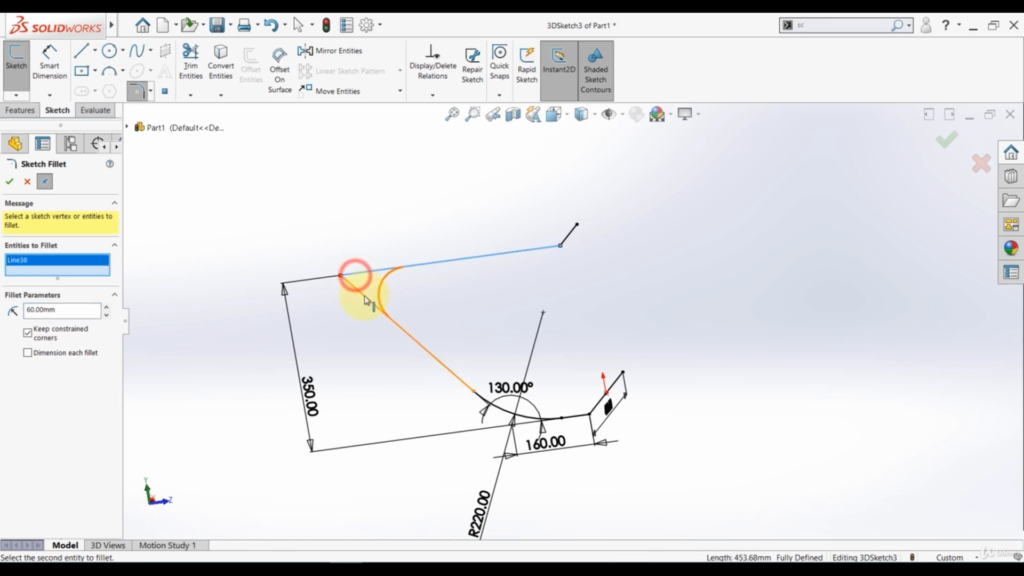
click(364, 296)
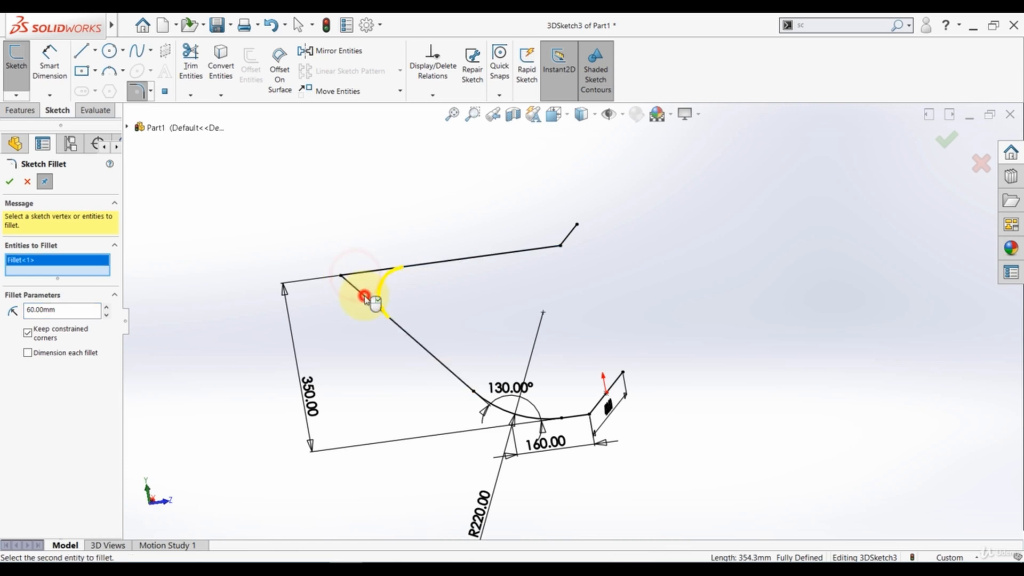
click(12, 182)
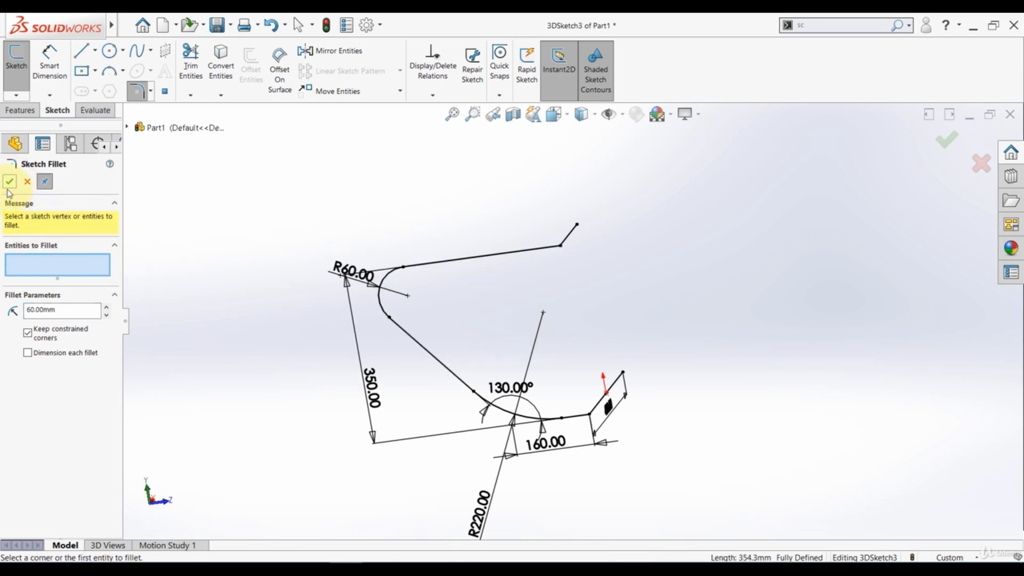
click(9, 181)
Fillet the corner between the upper Z line and the upper X line with a 60 mm radius.
mouse_move(576, 354)
middle_down()
mouse_move(487, 336)
mouse_move(515, 410)
mouse_move(533, 418)
middle_up()
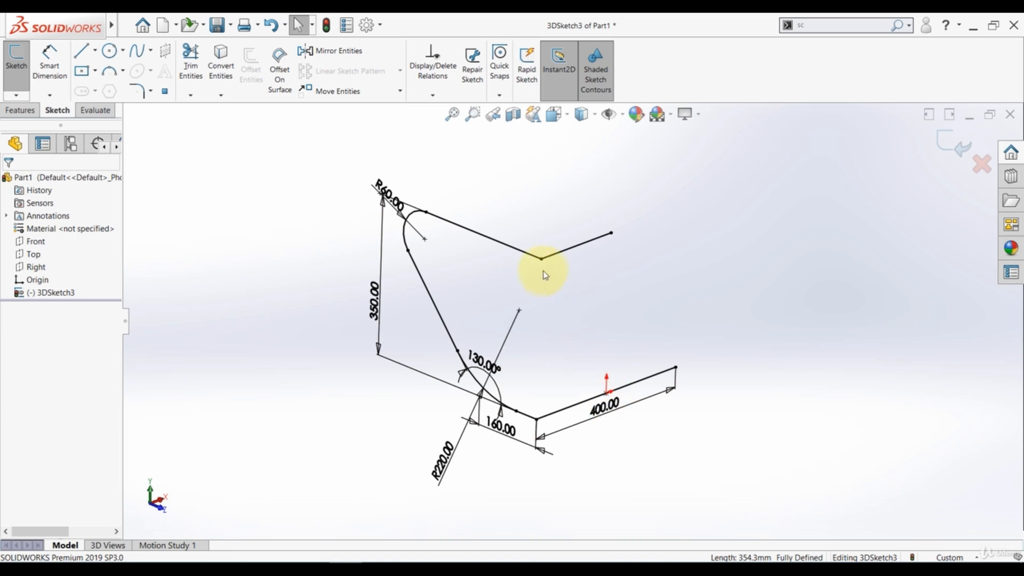
click(138, 93)
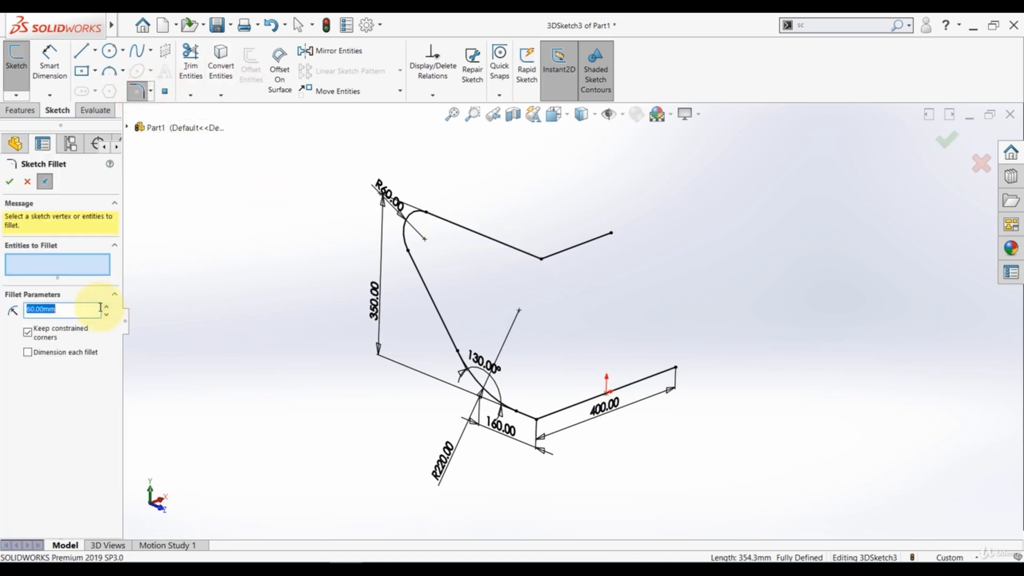
click(542, 261)
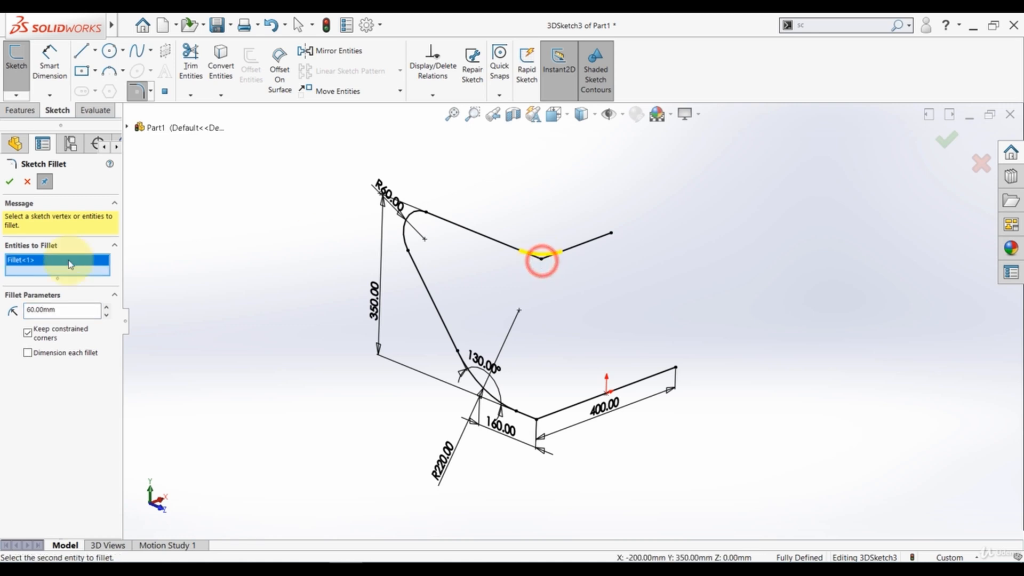
click(10, 181)
middle_drag(400, 267, 385, 304)
click(10, 181)
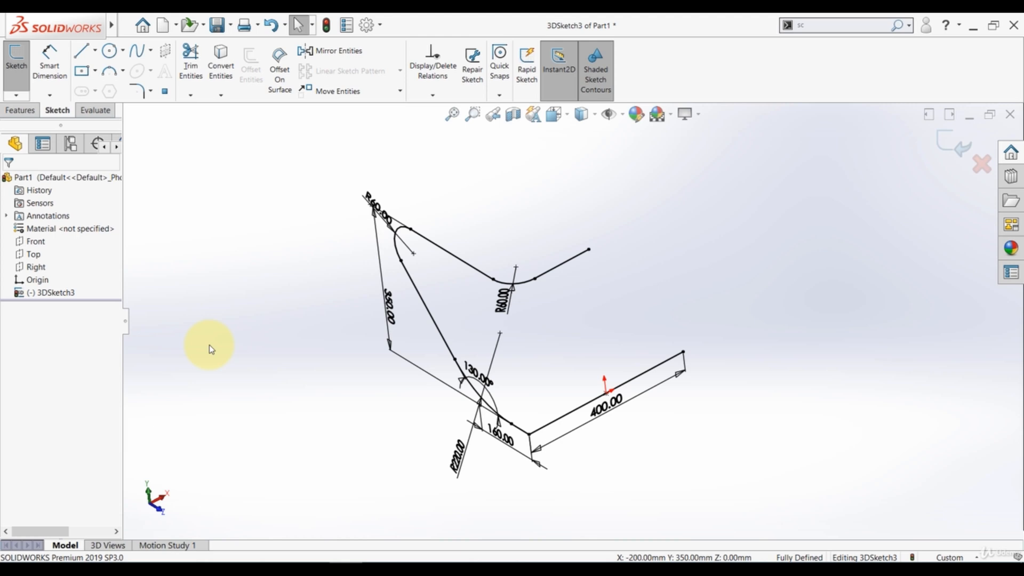
Mirror a copy of all path lines and fillet arcs, except the 400 mm line, about the Right plane.
click(331, 53)
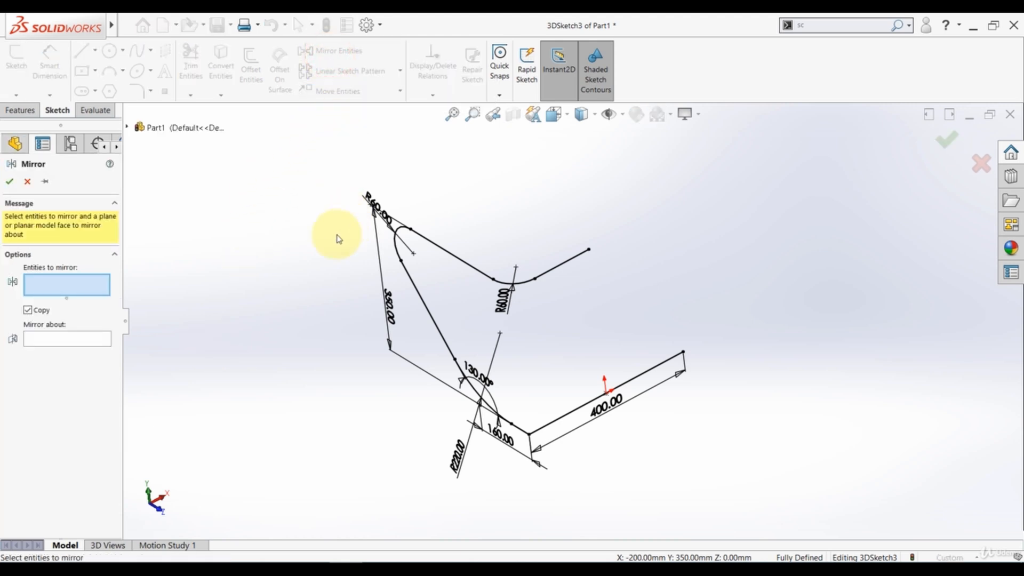
click(49, 341)
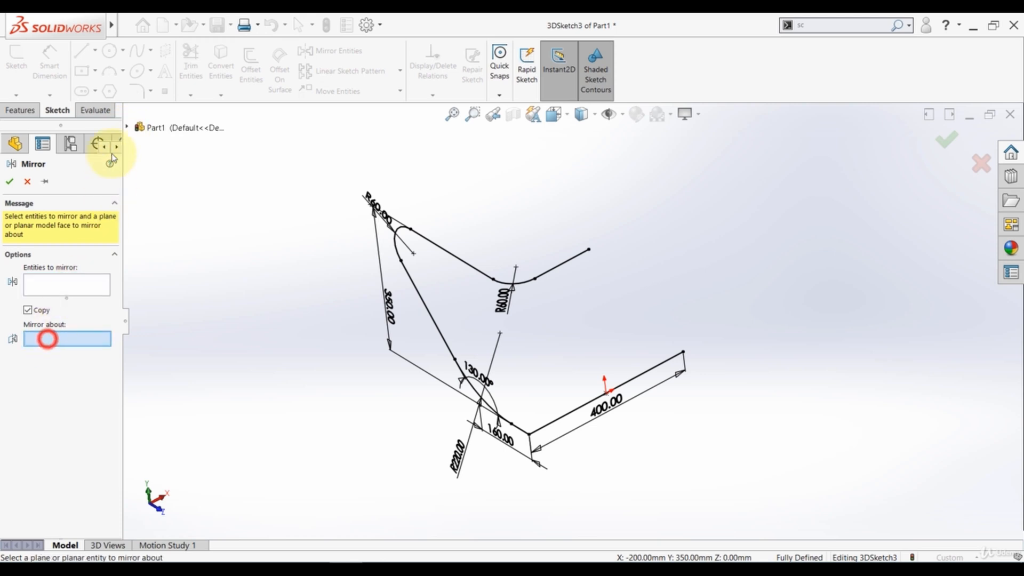
click(127, 126)
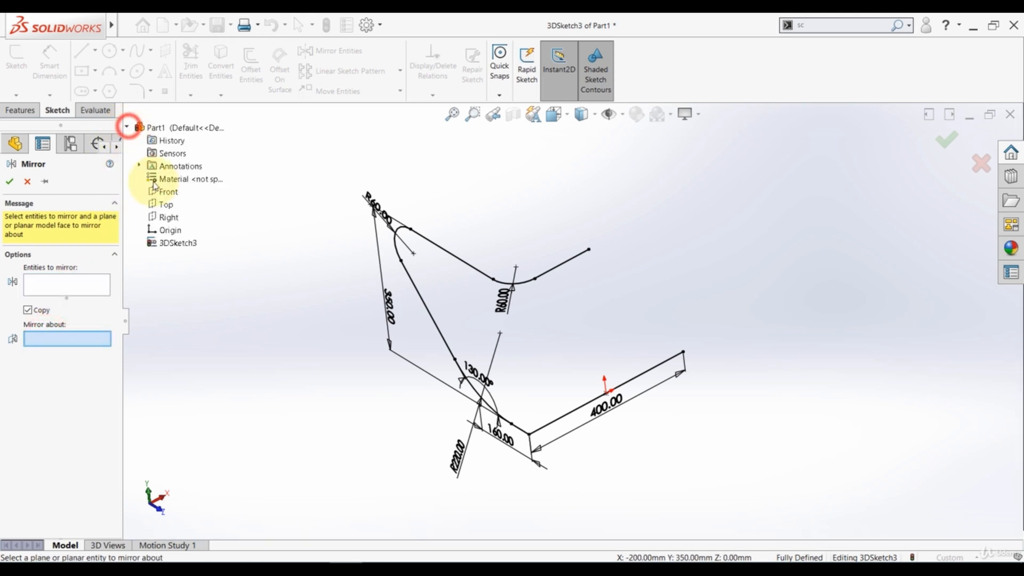
click(164, 219)
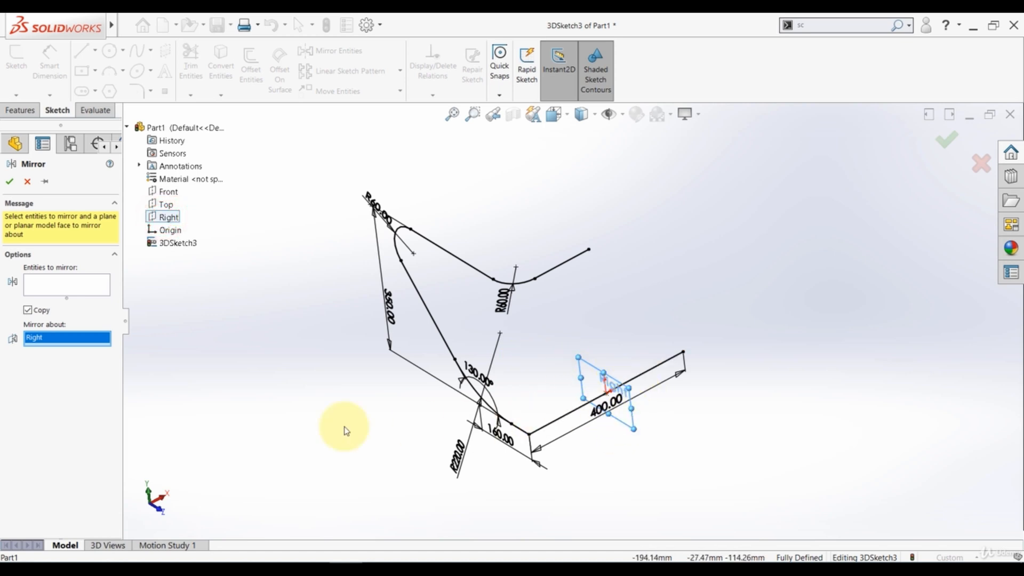
click(56, 290)
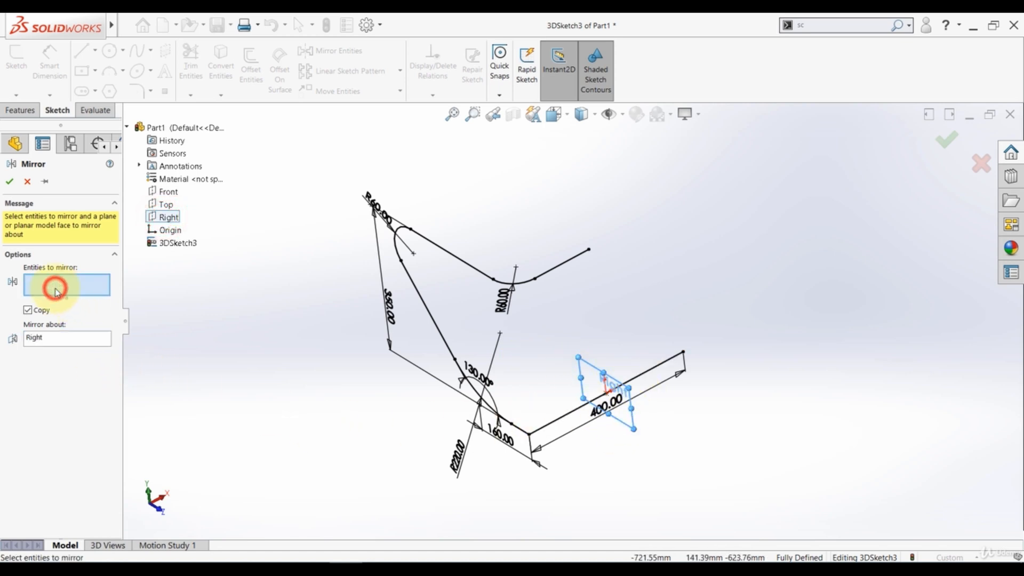
click(544, 277)
click(526, 281)
click(473, 269)
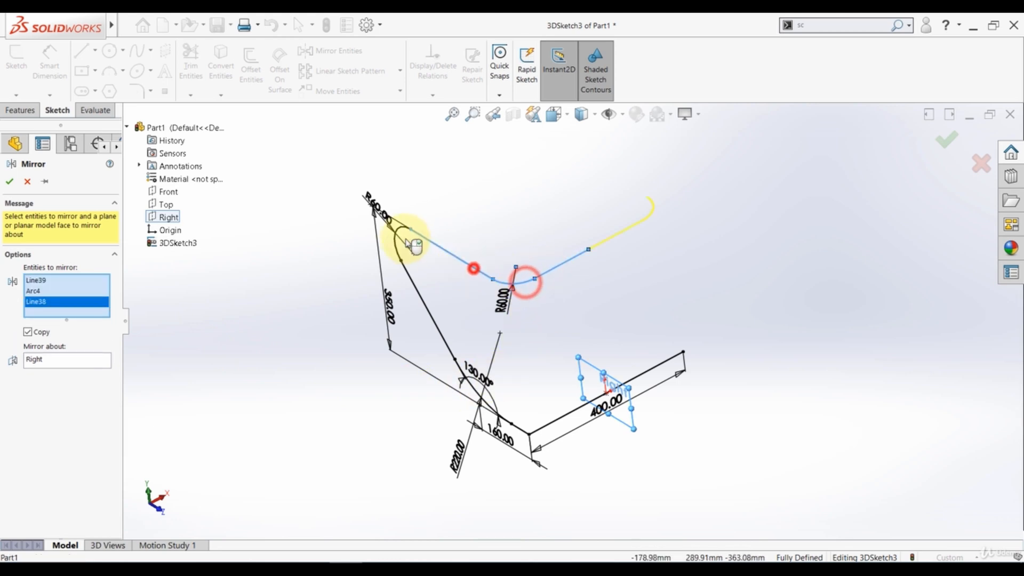
click(402, 229)
click(413, 276)
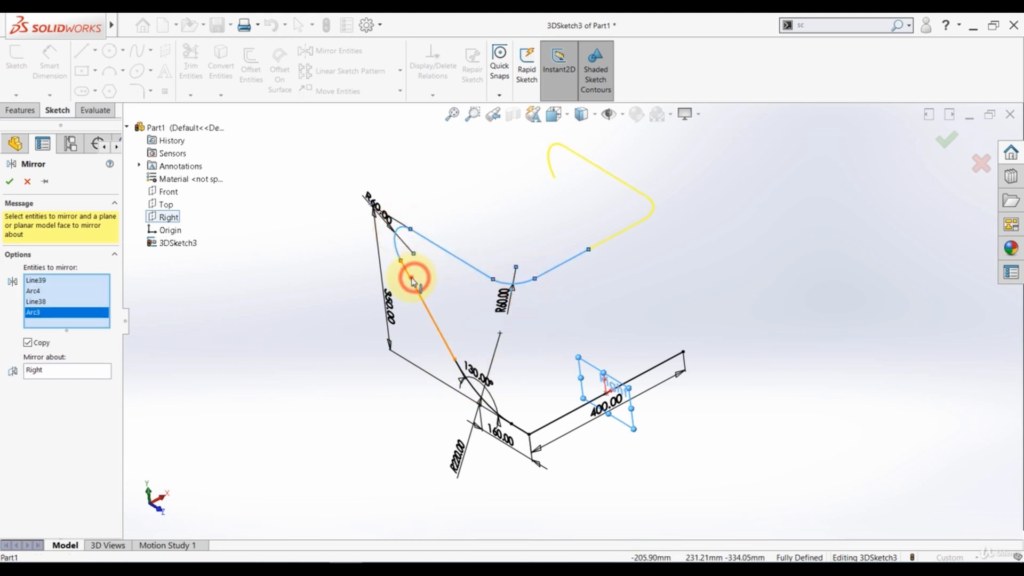
click(470, 381)
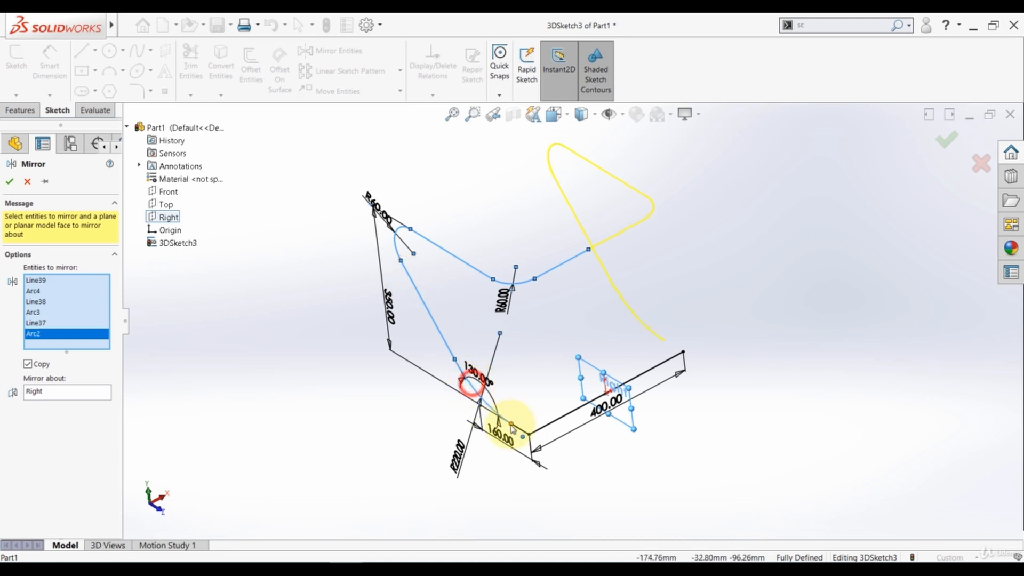
click(517, 430)
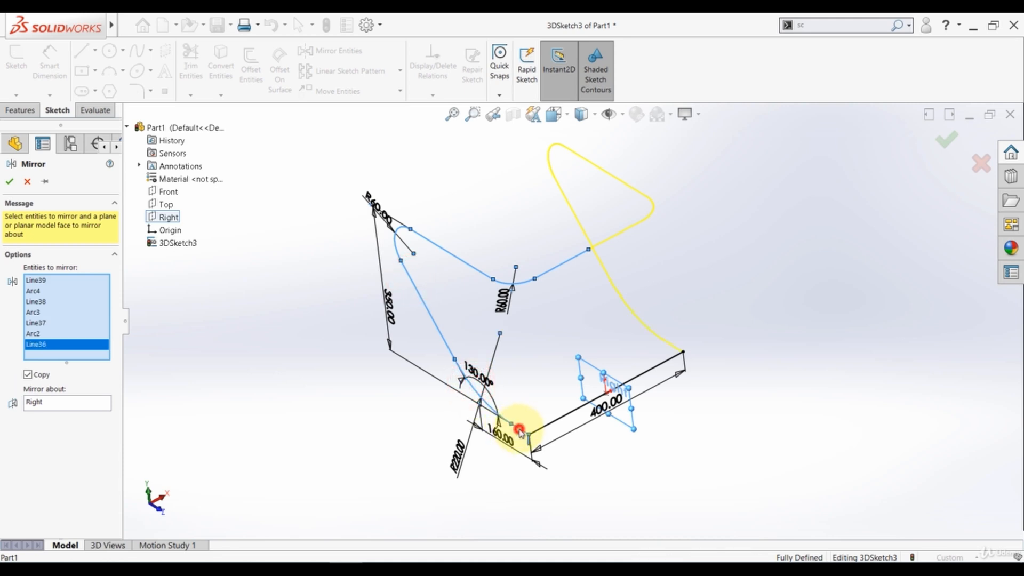
click(9, 182)
Fillet both ends of the 400 mm line with a 20 mm radius, accepting deletion of the equidistant relation, and exit the 3D sketch.
scroll(361, 415, down, 4)
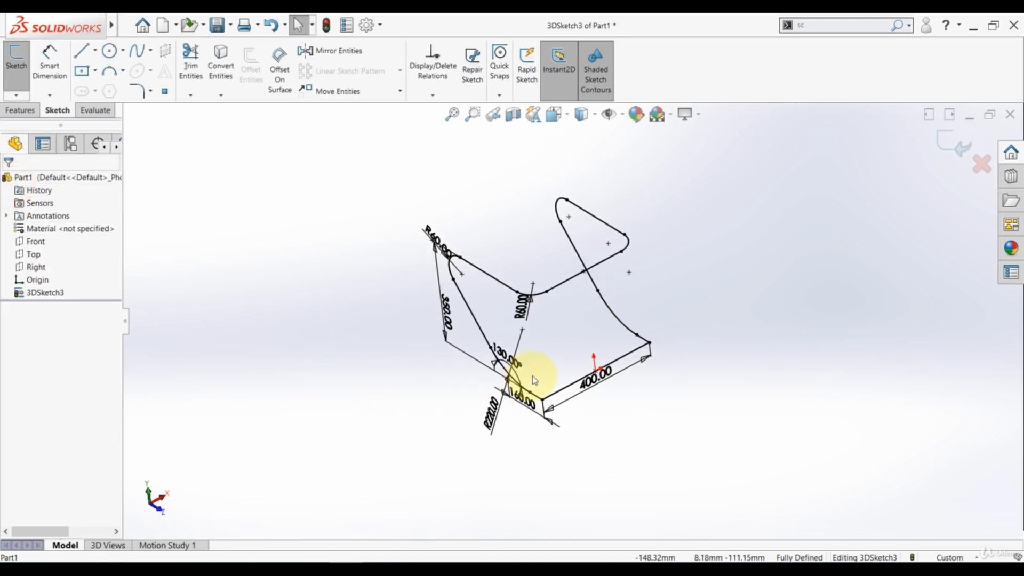
scroll(574, 413, down, 3)
mouse_move(500, 359)
middle_down()
mouse_move(515, 375)
mouse_move(484, 379)
middle_up()
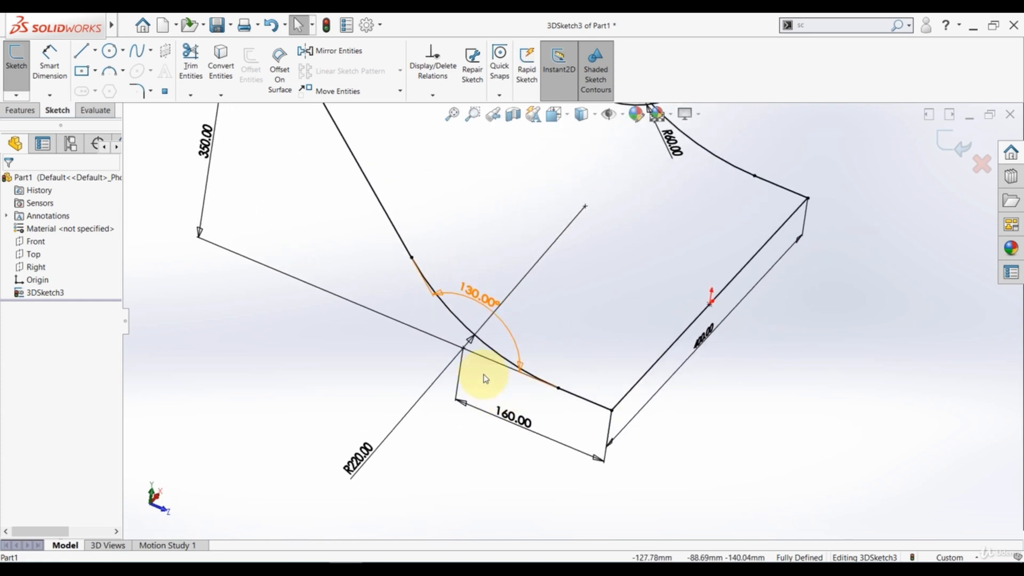
click(140, 91)
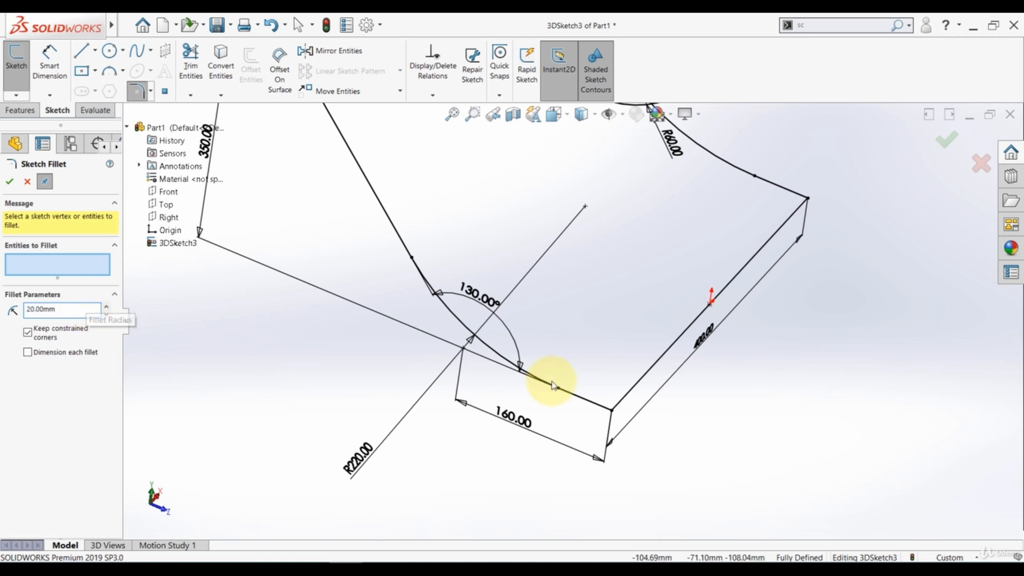
click(612, 413)
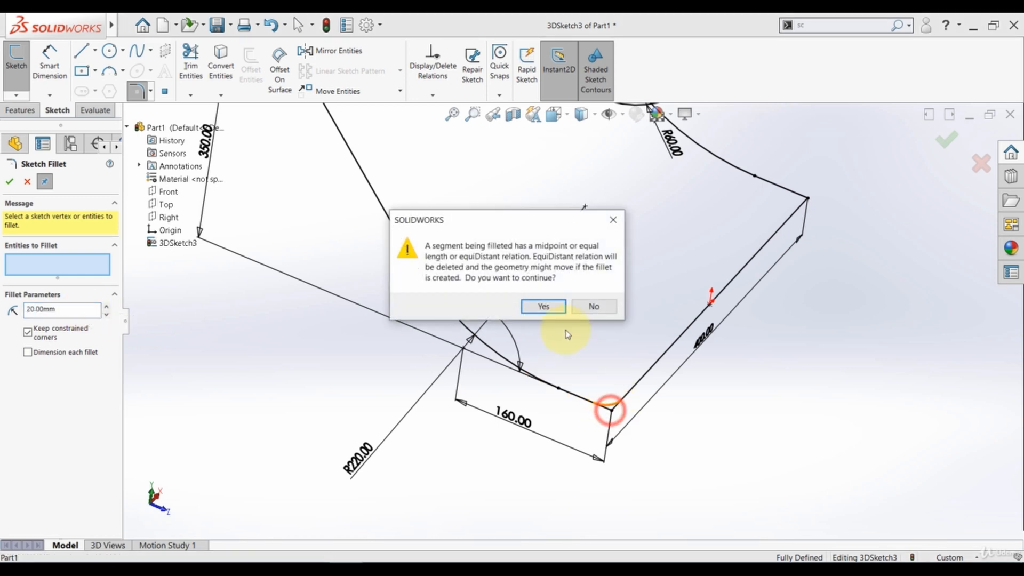
click(551, 302)
click(806, 199)
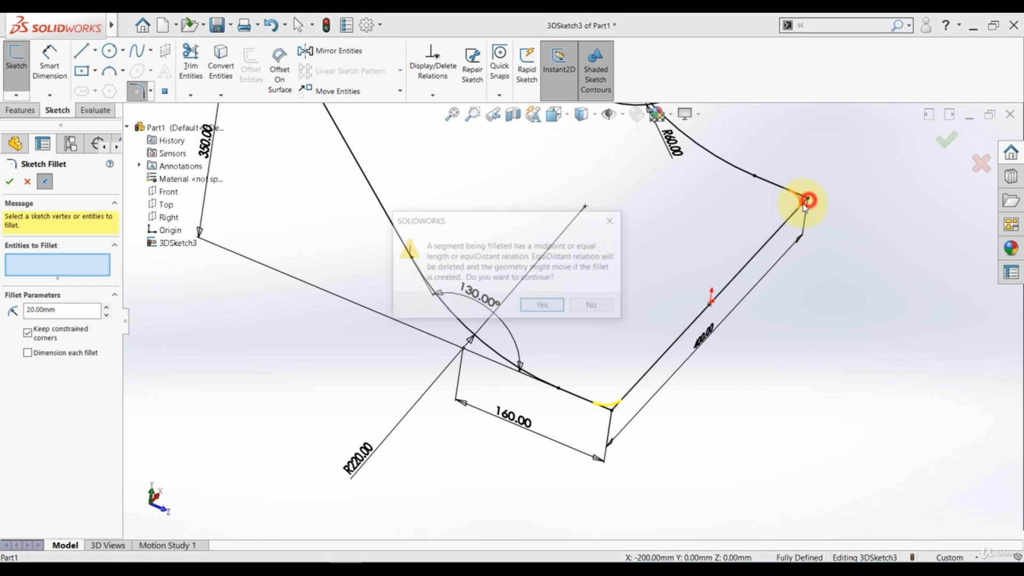
click(535, 308)
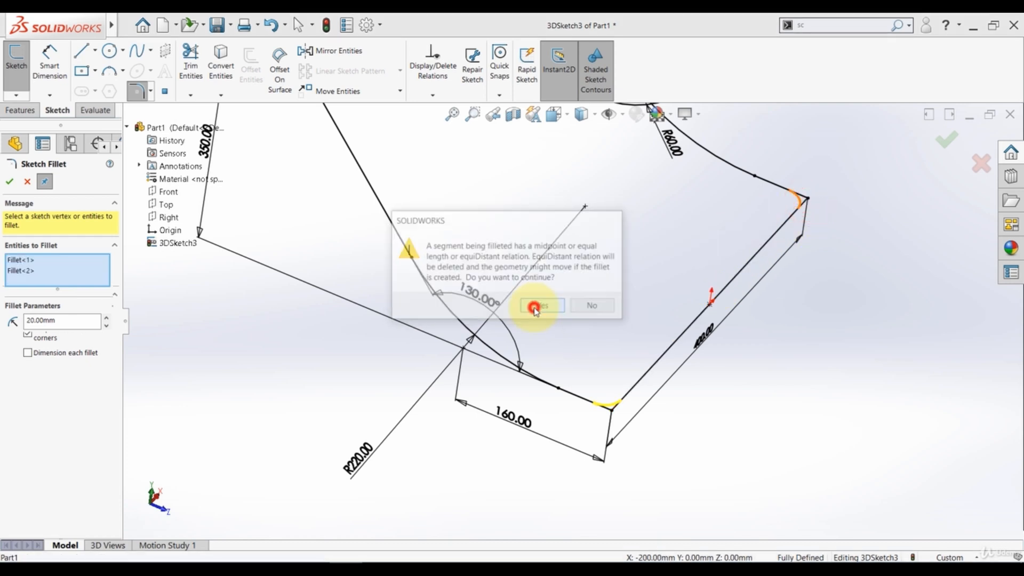
click(10, 183)
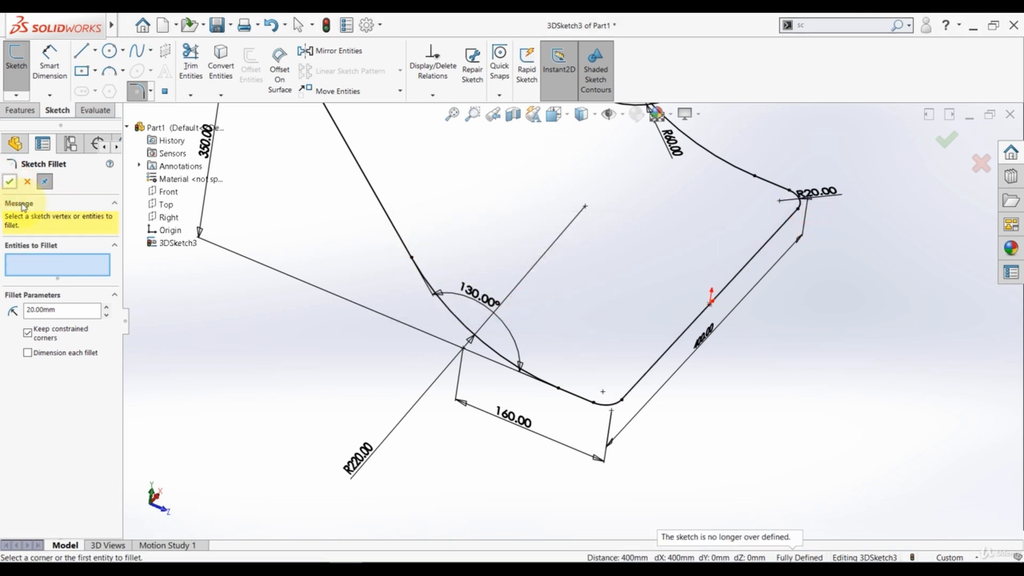
click(11, 182)
mouse_move(492, 360)
middle_down()
mouse_move(589, 361)
mouse_move(636, 212)
mouse_move(640, 314)
mouse_move(590, 240)
mouse_move(622, 268)
mouse_move(754, 229)
middle_up()
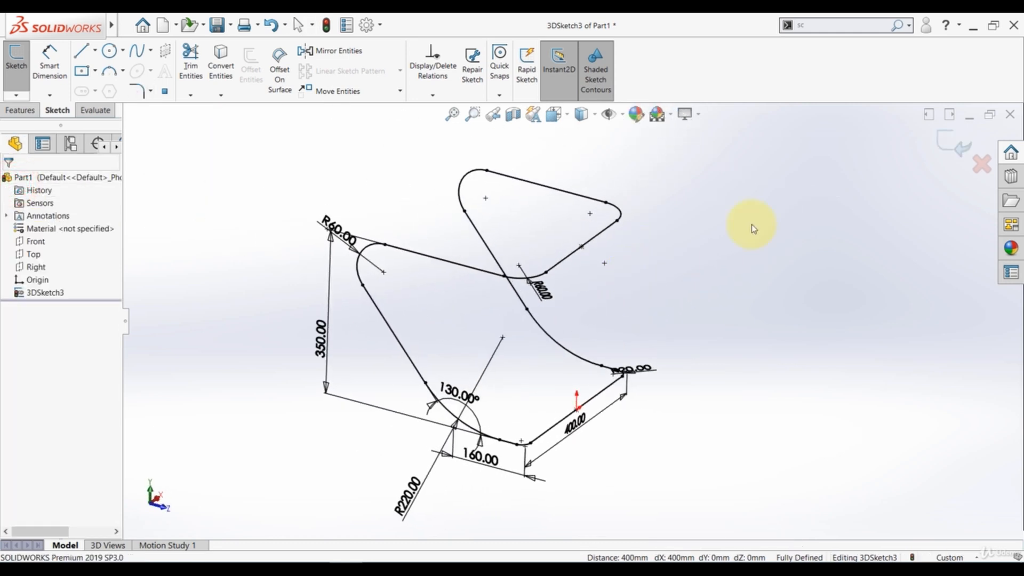
click(954, 149)
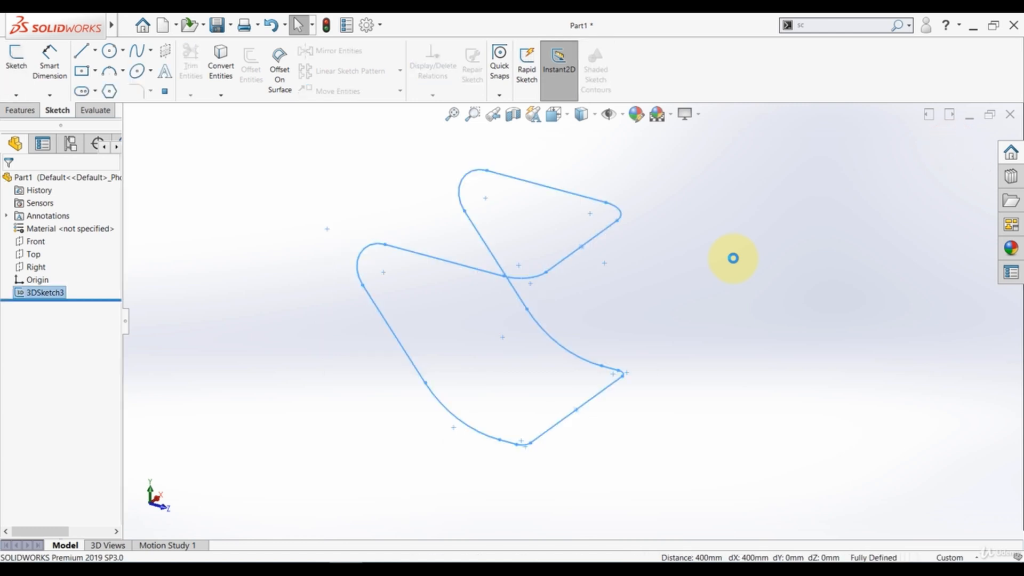
Sweep a solid circular profile of 20 mm diameter along the whole chair-frame 3D sketch path.
click(9, 114)
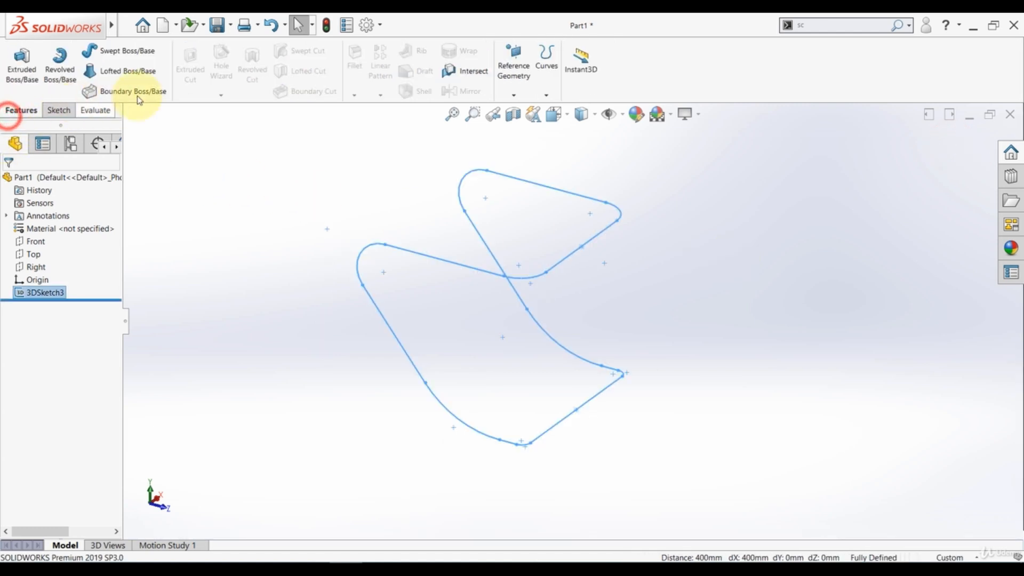
click(105, 55)
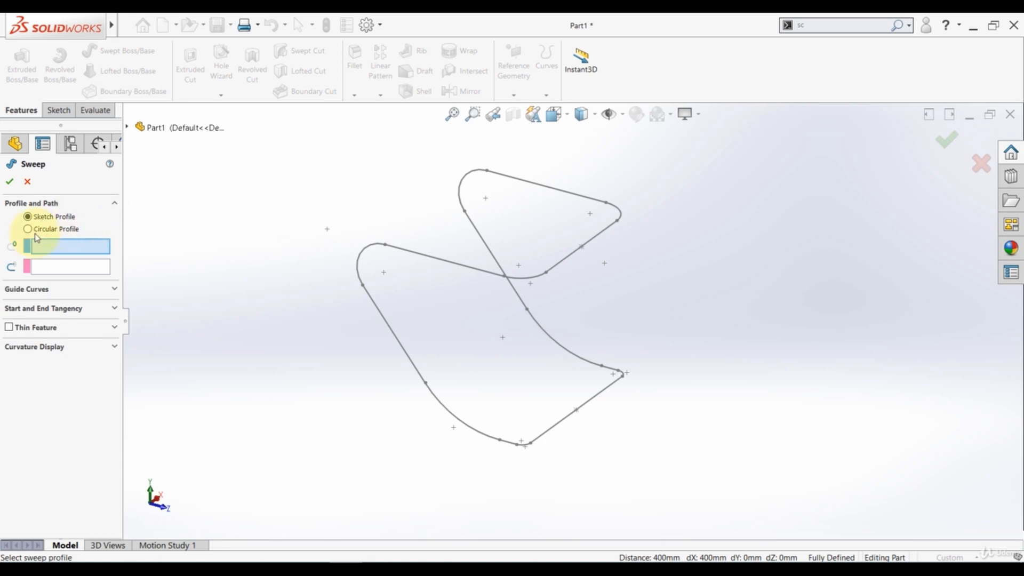
click(27, 229)
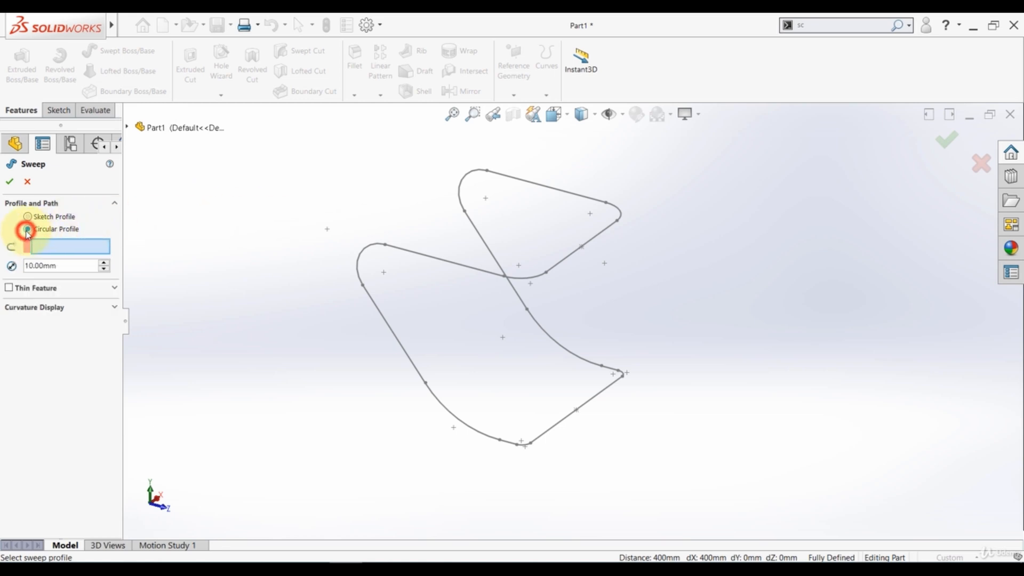
click(454, 268)
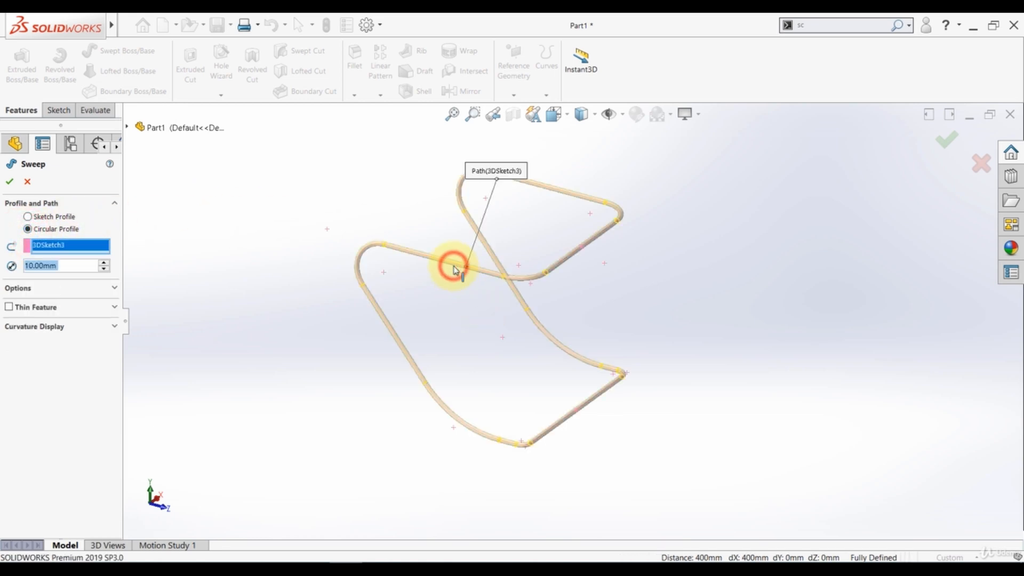
text(20)
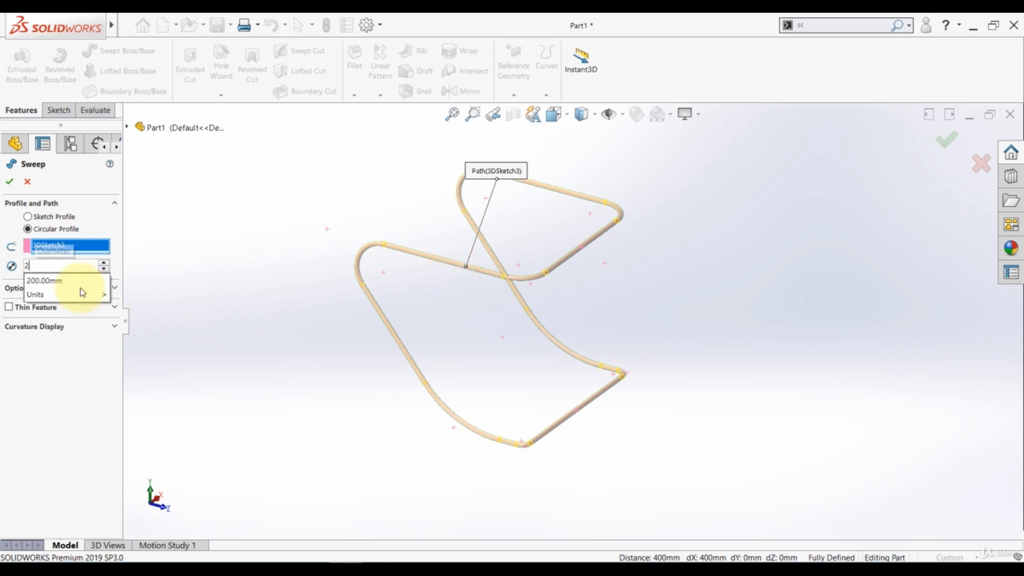
key(Return)
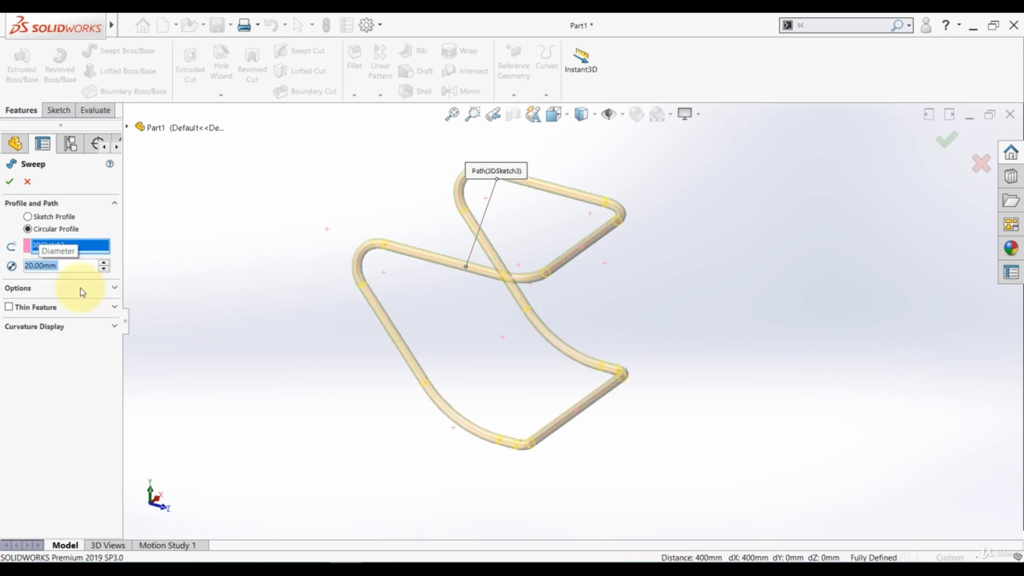
click(9, 182)
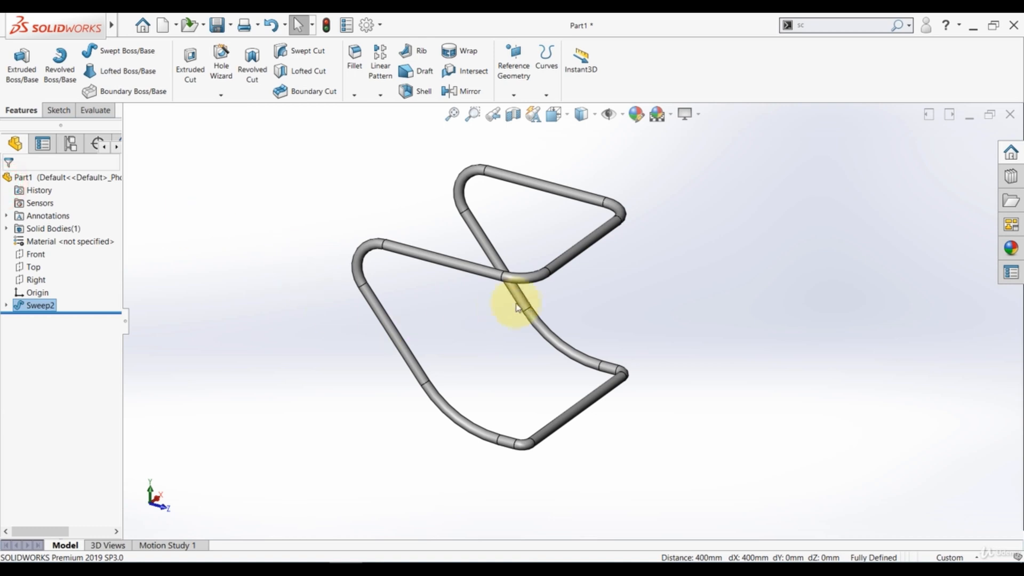
middle_drag(522, 297, 485, 306)
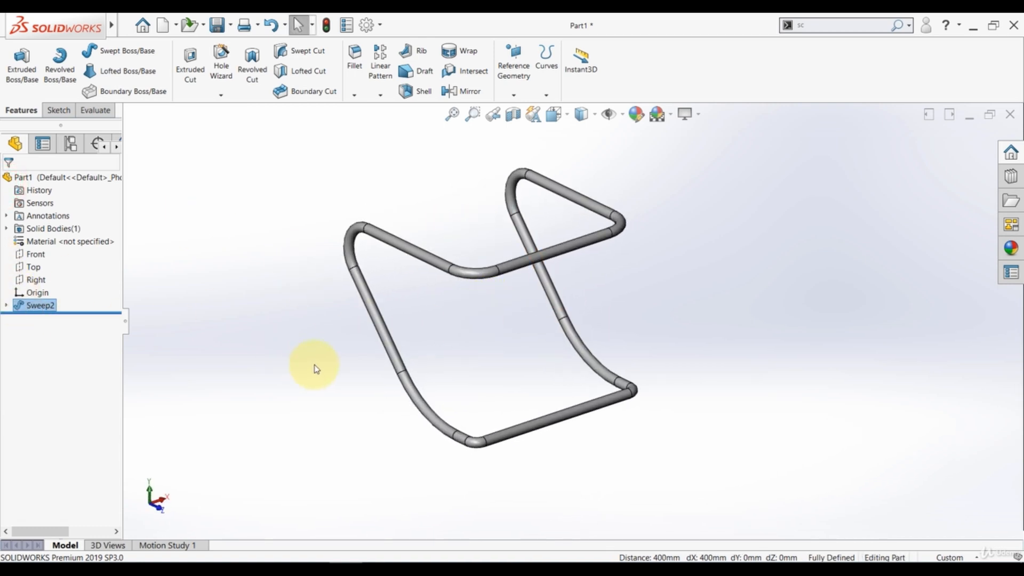
middle_drag(316, 368, 342, 372)
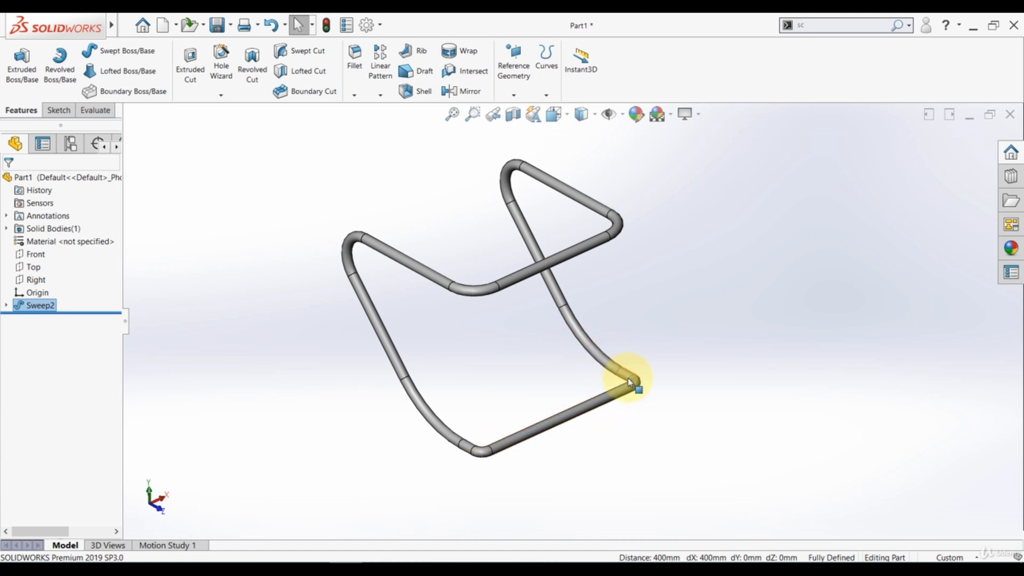
middle_drag(452, 453, 485, 448)
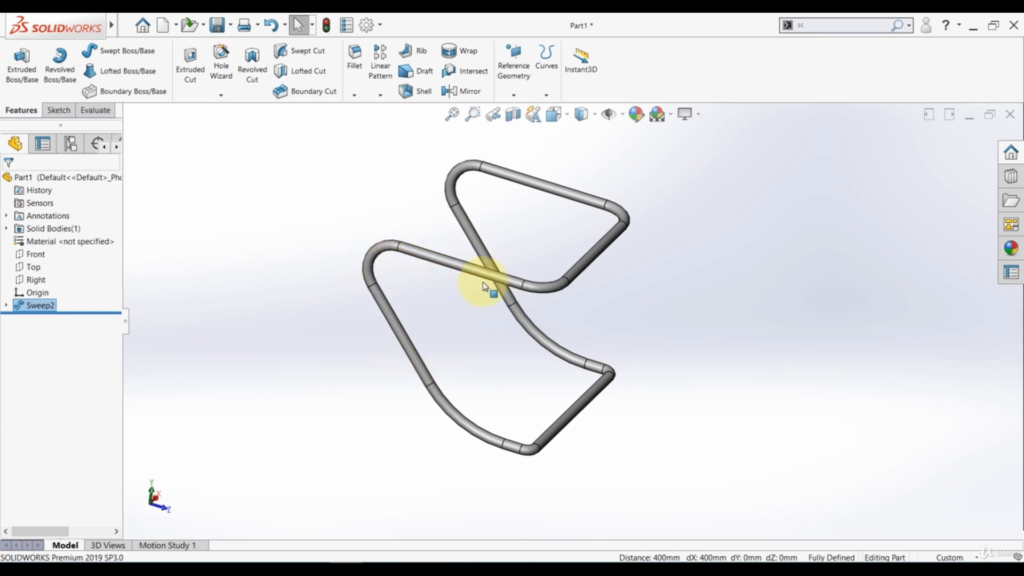
middle_drag(430, 389, 393, 389)
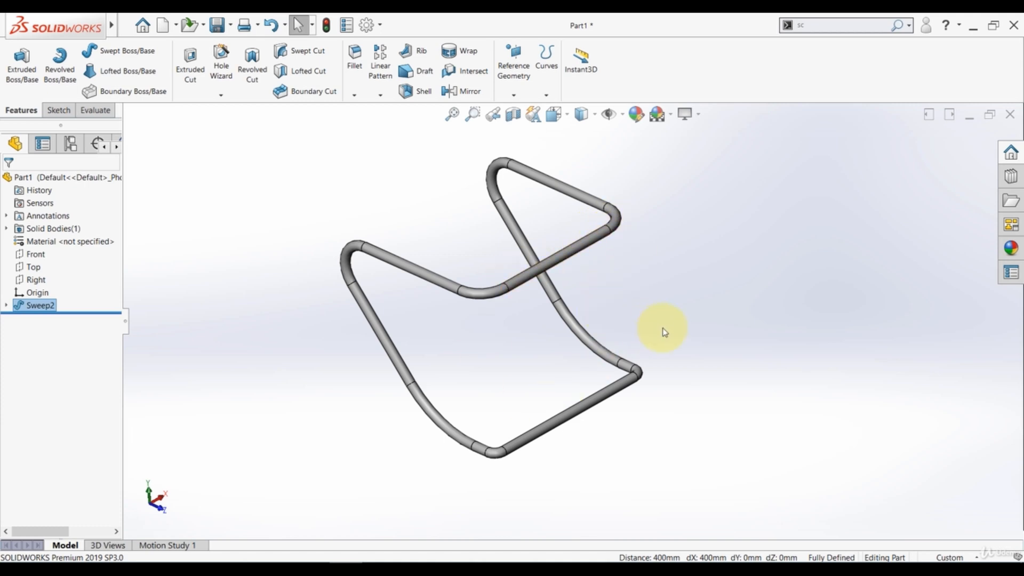
middle_drag(663, 332, 679, 281)
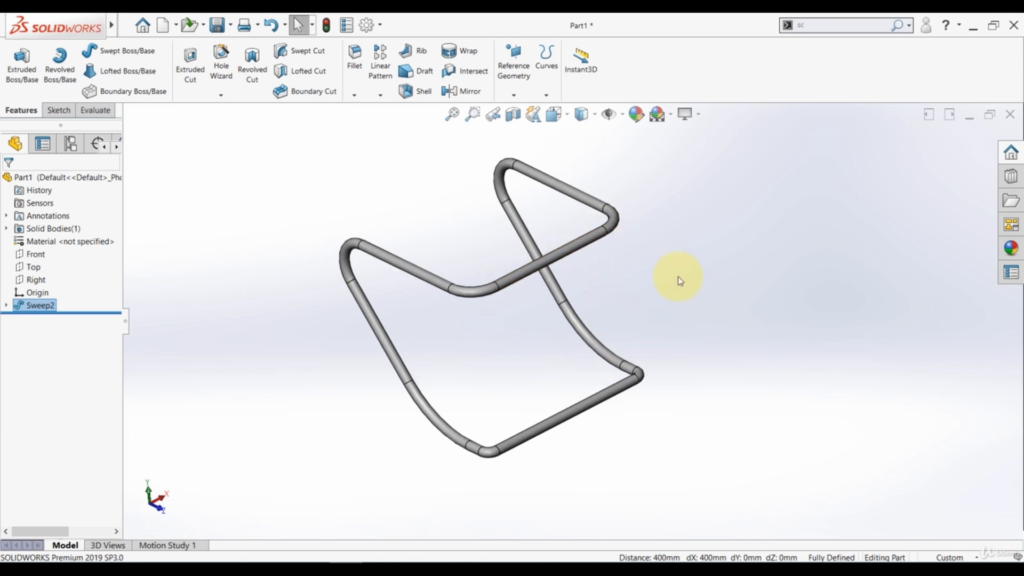